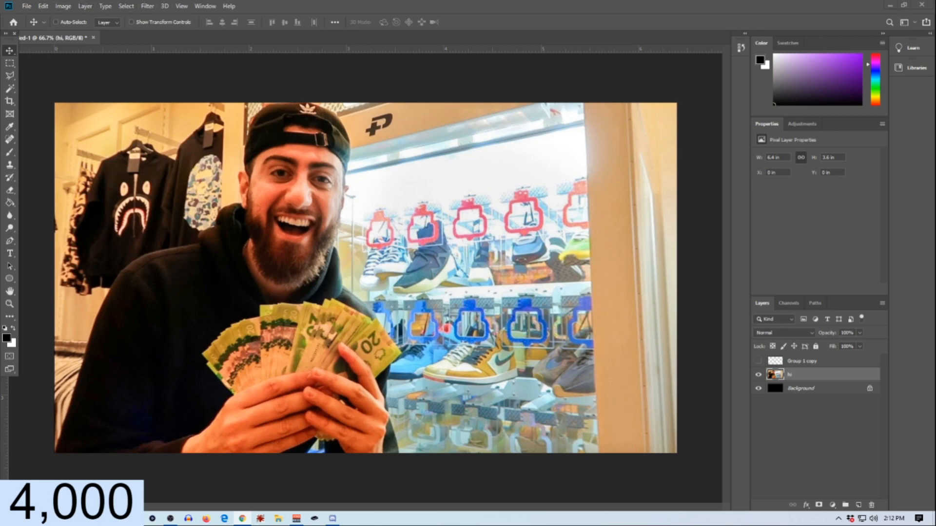
# Step: Start a Pen path around the man at the photo's lower edge, tracing up his arm and over the shoulder to the hood
pyautogui.click(10, 241)
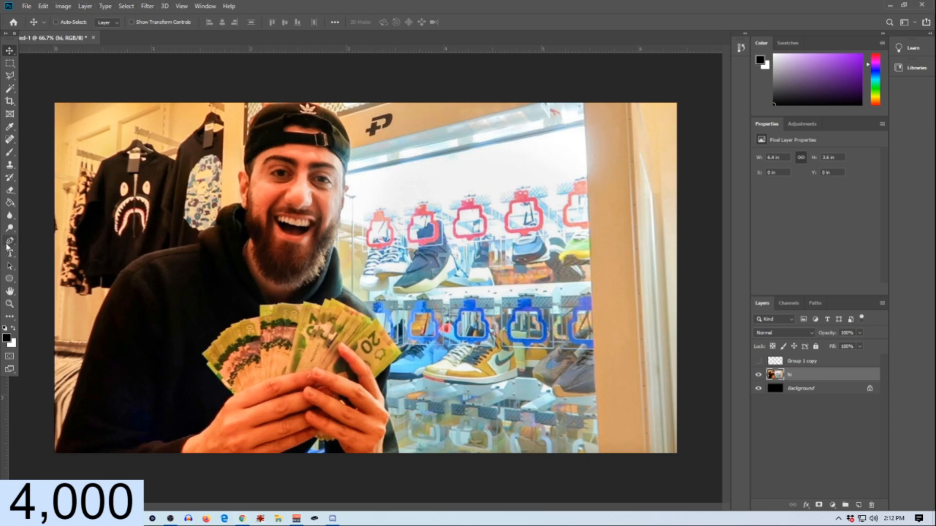
pyautogui.click(57, 441)
pyautogui.click(73, 397)
pyautogui.click(102, 302)
pyautogui.click(111, 290)
pyautogui.click(120, 268)
pyautogui.click(136, 262)
pyautogui.hotkey('ctrl', 'z')
pyautogui.moveTo(142, 257); pyautogui.dragTo(201, 234)
pyautogui.click(215, 227)
pyautogui.click(239, 205)
# Step: Continue the Pen path up the hood, past the ear and over the top of the backwards cap
pyautogui.scroll(4, 245, 232)
pyautogui.click(226, 189)
pyautogui.click(225, 179)
pyautogui.click(225, 162)
pyautogui.click(223, 154)
pyautogui.moveTo(232, 143); pyautogui.dragTo(260, 90)
pyautogui.keyDown('alt'); pyautogui.click(233, 143); pyautogui.keyUp('alt')
pyautogui.scroll(2, 233, 144)
pyautogui.click(231, 153)
pyautogui.click(276, 80)
pyautogui.moveTo(317, 81); pyautogui.dragTo(323, 82)
# Step: Trace the path down the other side of the cap and along the cheek and beard
pyautogui.moveTo(376, 119); pyautogui.dragTo(377, 171)
pyautogui.keyDown('alt'); pyautogui.click(377, 119); pyautogui.keyUp('alt')
pyautogui.keyDown('alt'); pyautogui.click(383, 157); pyautogui.keyUp('alt')
pyautogui.scroll(-1, 383, 156)
pyautogui.click(377, 146)
pyautogui.click(376, 160)
pyautogui.click(375, 178)
pyautogui.click(372, 200)
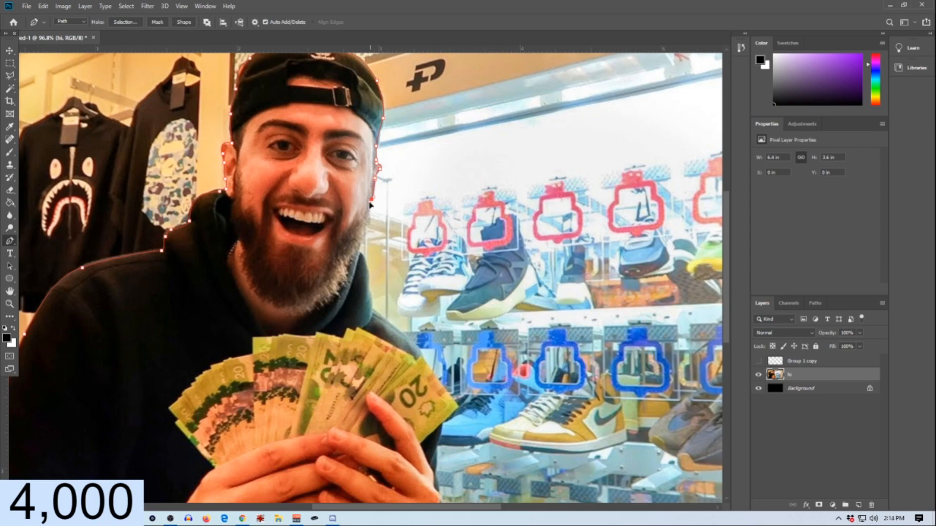
pyautogui.click(368, 213)
pyautogui.click(366, 220)
pyautogui.click(364, 227)
pyautogui.click(362, 236)
pyautogui.click(359, 244)
# Step: Extend the path along the hood, past the banknotes and down the sleeve to the photo's lower edge
pyautogui.scroll(1, 360, 248)
pyautogui.click(330, 236)
pyautogui.click(340, 253)
pyautogui.click(343, 283)
pyautogui.click(344, 295)
pyautogui.scroll(-1, 345, 301)
pyautogui.click(396, 327)
pyautogui.click(401, 336)
pyautogui.click(434, 383)
pyautogui.scroll(-1, 435, 388)
pyautogui.click(418, 360)
pyautogui.click(414, 380)
pyautogui.click(411, 411)
pyautogui.click(414, 431)
pyautogui.click(417, 445)
pyautogui.scroll(-1, 417, 447)
pyautogui.click(429, 445)
# Step: Close the path around the gap below the hands and along the lower edge, and copy the man onto a new layer
pyautogui.click(335, 454)
pyautogui.click(317, 421)
pyautogui.click(307, 419)
pyautogui.click(283, 449)
pyautogui.scroll(-4, 265, 452)
pyautogui.click(120, 448)
pyautogui.click(123, 418)
pyautogui.hotkey('ctrl', '-')
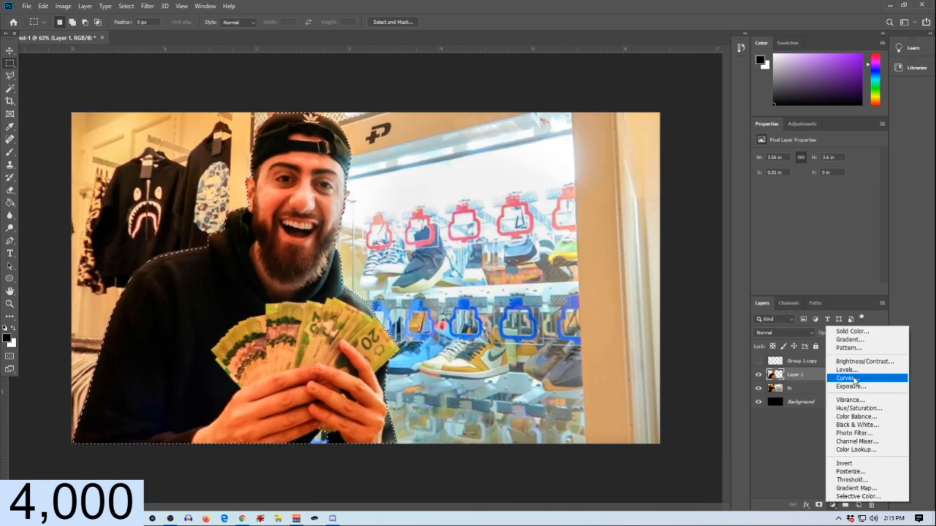
# Step: Add a Curves adjustment masked to the man, lowering the shadows slightly and anchoring the highlights with a second point
pyautogui.click(849, 378)
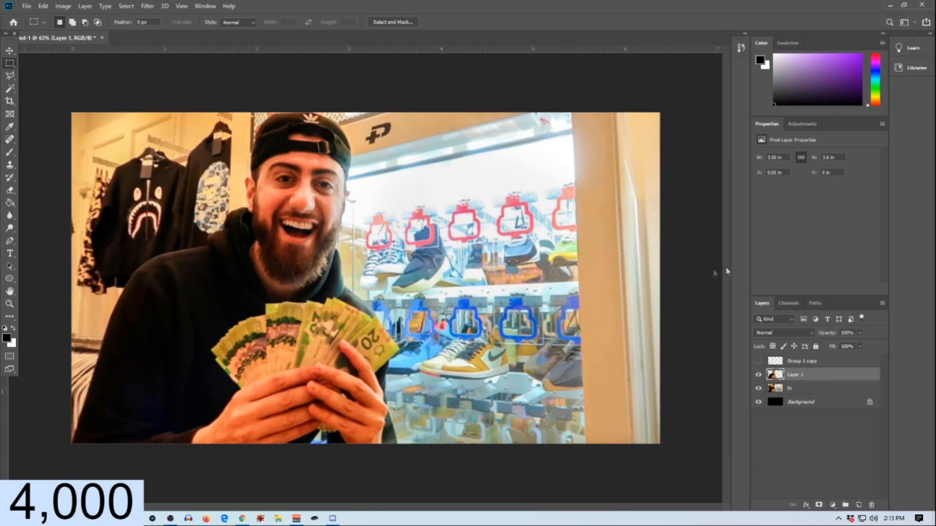
pyautogui.moveTo(789, 258); pyautogui.dragTo(794, 261)
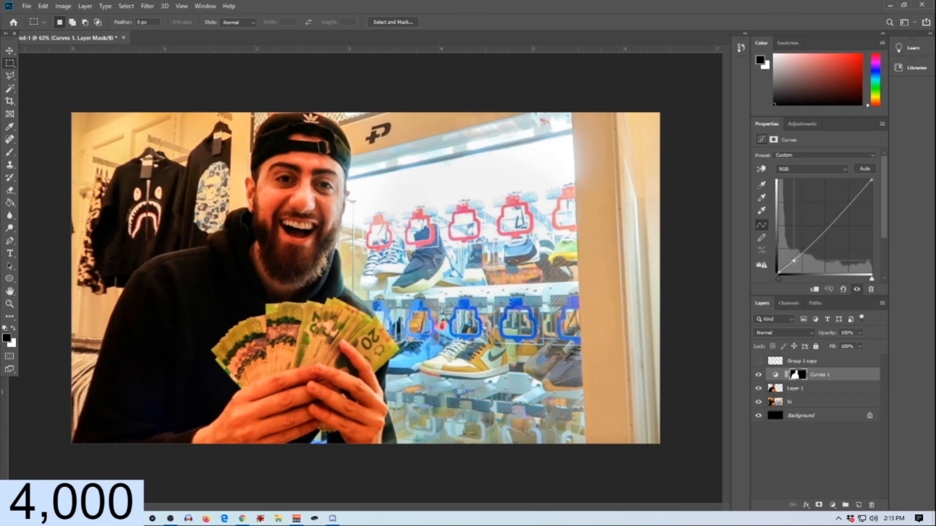
pyautogui.moveTo(793, 260); pyautogui.dragTo(794, 262)
pyautogui.moveTo(851, 201); pyautogui.dragTo(850, 201)
pyautogui.scroll(-5, 298, 234)
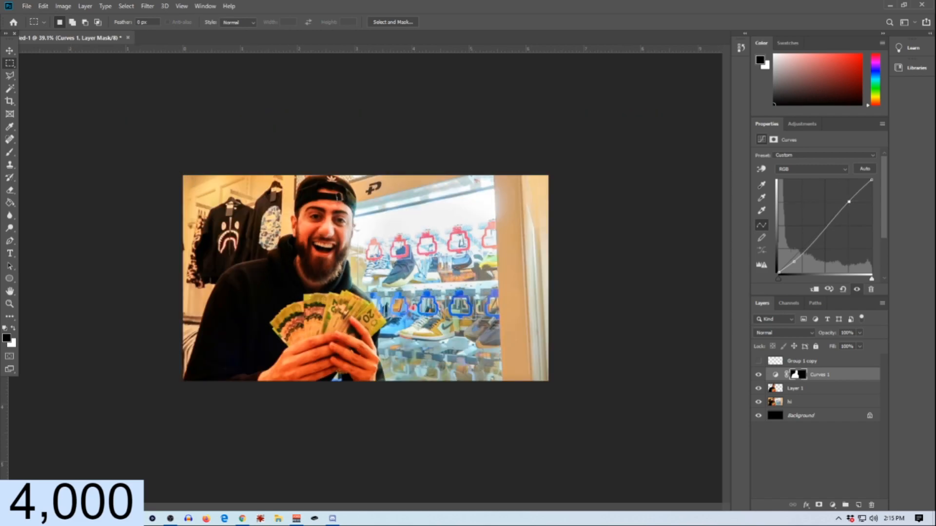
pyautogui.scroll(5, 314, 207)
pyautogui.scroll(-3, 364, 277)
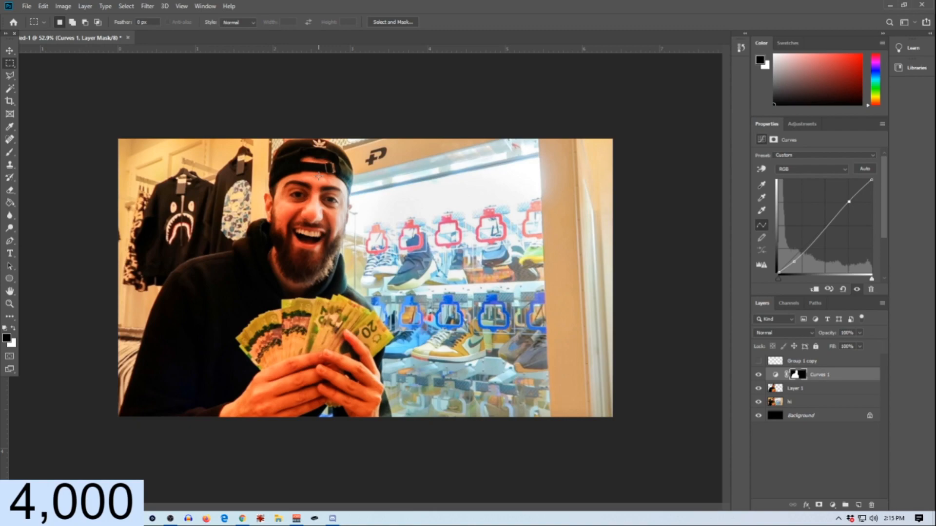
# Step: Add a Vibrance adjustment masked to the man with Vibrance +5 and Saturation +6
pyautogui.keyDown('ctrl'); pyautogui.click(775, 388); pyautogui.keyUp('ctrl')
pyautogui.click(832, 505)
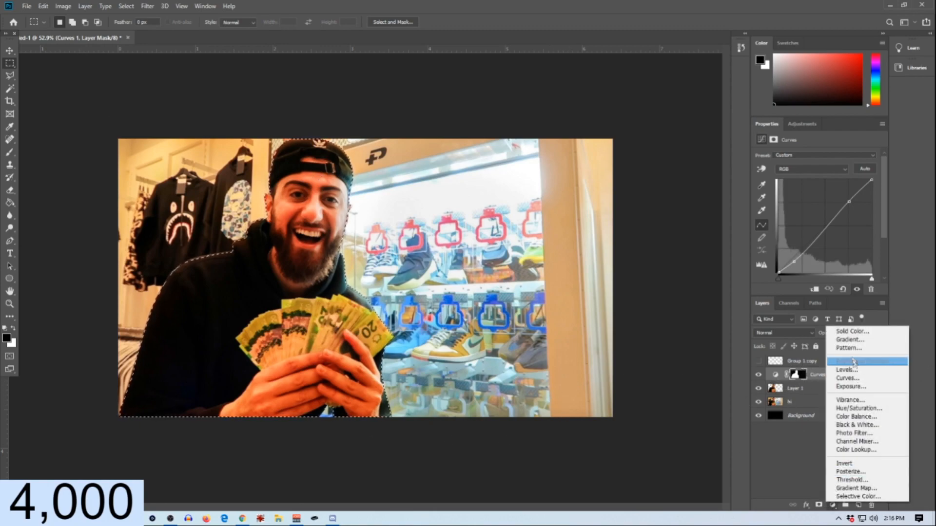
pyautogui.click(864, 402)
pyautogui.moveTo(816, 168); pyautogui.dragTo(820, 186)
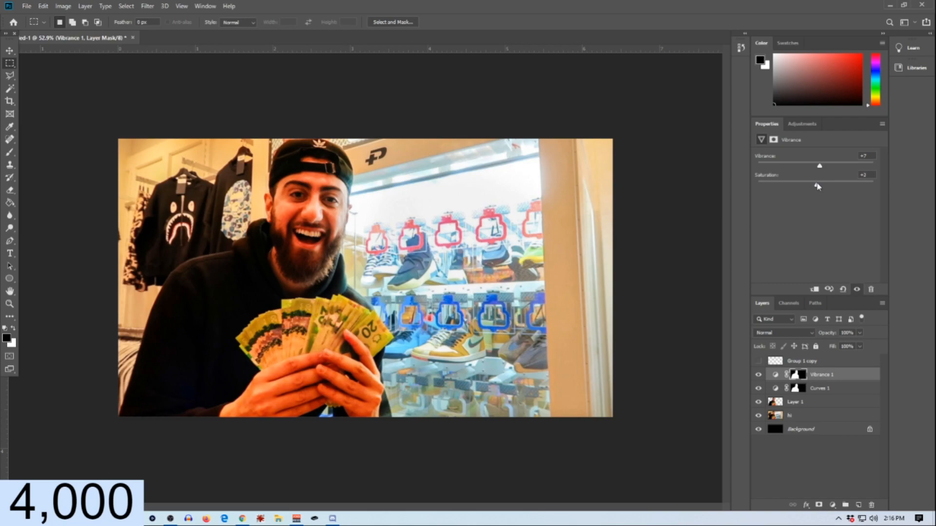
pyautogui.moveTo(817, 185)
pyautogui.mouseDown()
pyautogui.moveTo(873, 185)
pyautogui.moveTo(816, 185)
pyautogui.moveTo(805, 195)
pyautogui.mouseUp()
pyautogui.moveTo(825, 168); pyautogui.dragTo(822, 168)
pyautogui.scroll(-6, 682, 342)
pyautogui.scroll(7, 512, 298)
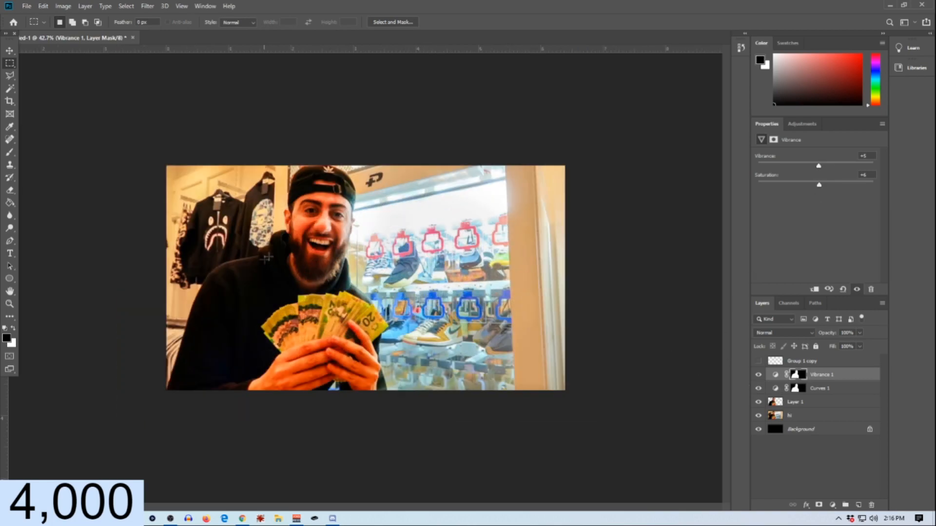
# Step: Open Layer 1 in the Topaz Adjust 5 filter and choose the Crisp preset from the Vibrant Collection
pyautogui.click(789, 406)
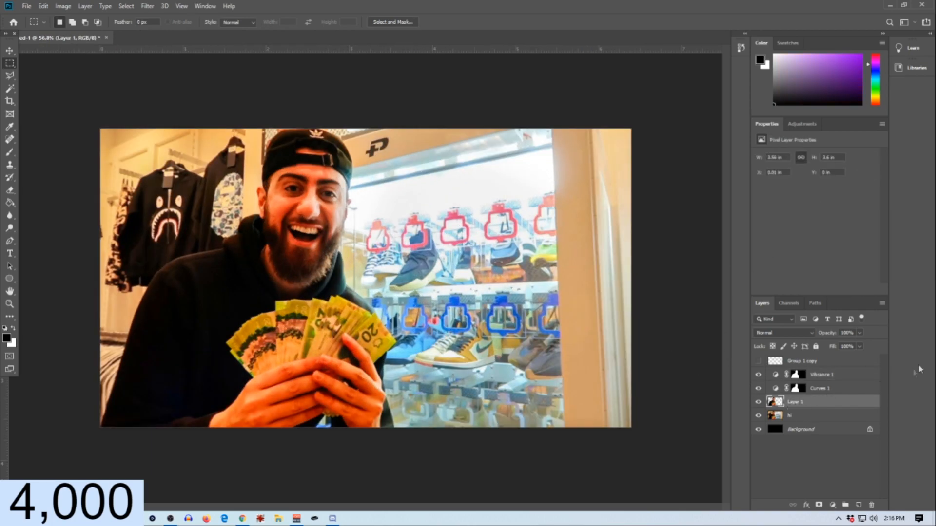
pyautogui.click(146, 6)
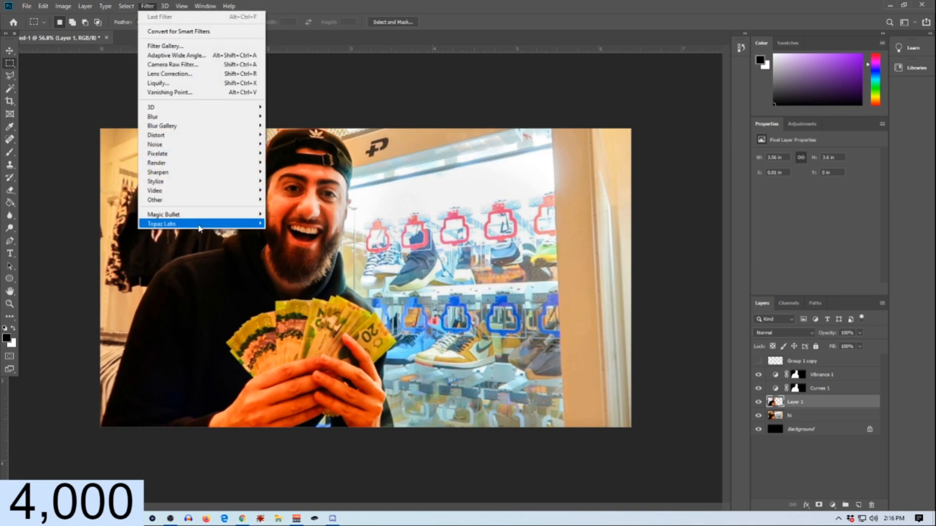
pyautogui.moveTo(201, 224)
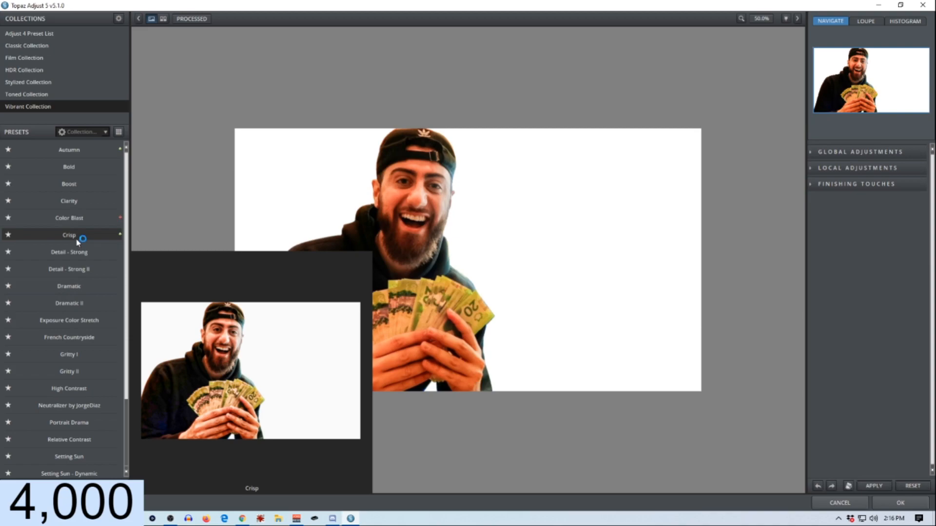
pyautogui.click(78, 239)
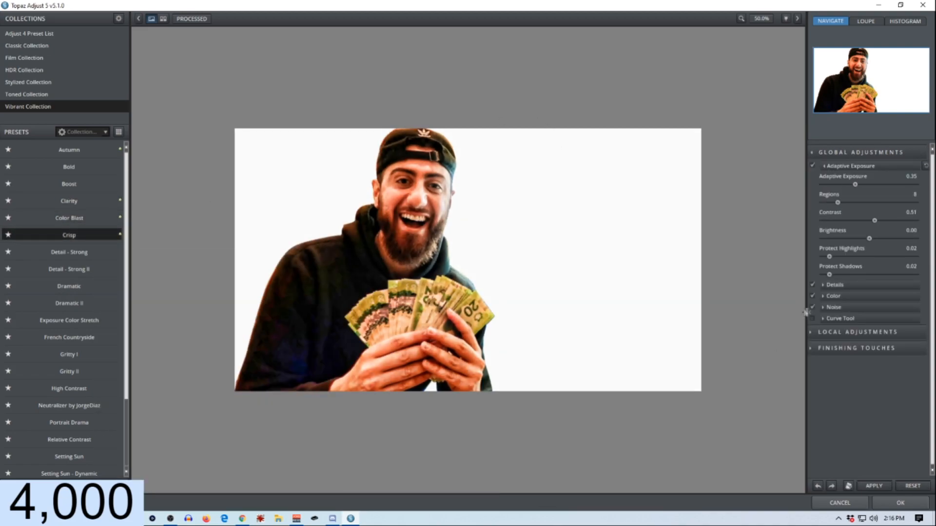
# Step: Lower Adaptive Exposure to about 0.27, detail Strength to 1.09 and Detail Boost to 1.21, and apply the filter to the cut-out
pyautogui.click(833, 287)
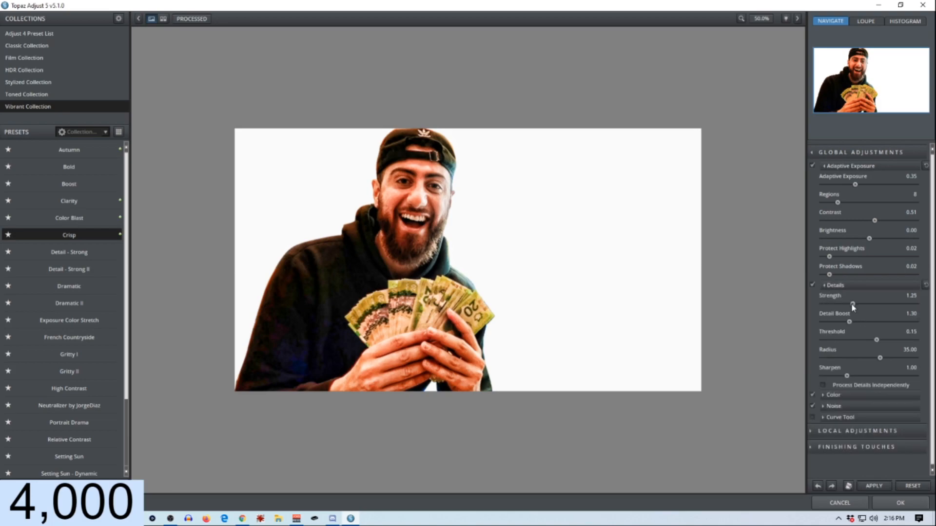
pyautogui.moveTo(856, 184); pyautogui.dragTo(847, 183)
pyautogui.moveTo(846, 321); pyautogui.dragTo(848, 320)
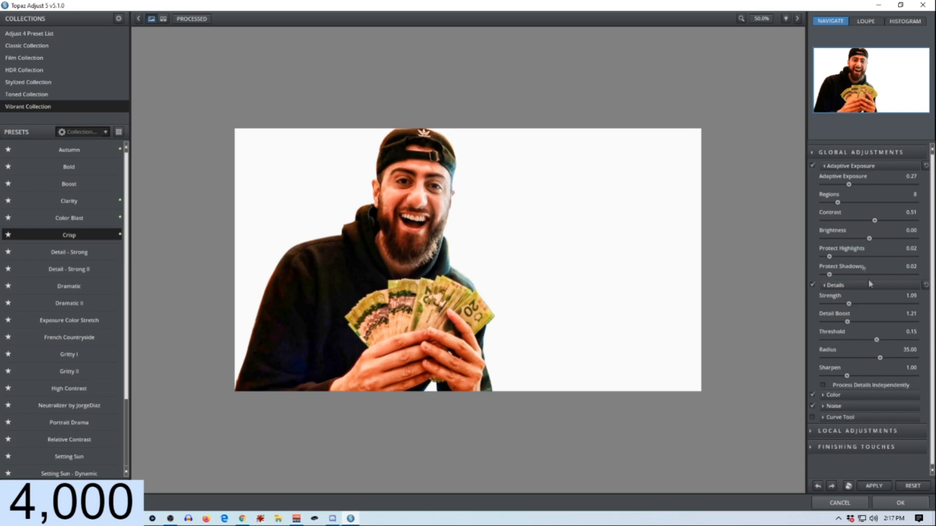
pyautogui.moveTo(854, 184); pyautogui.dragTo(850, 184)
pyautogui.click(880, 487)
pyautogui.click(901, 504)
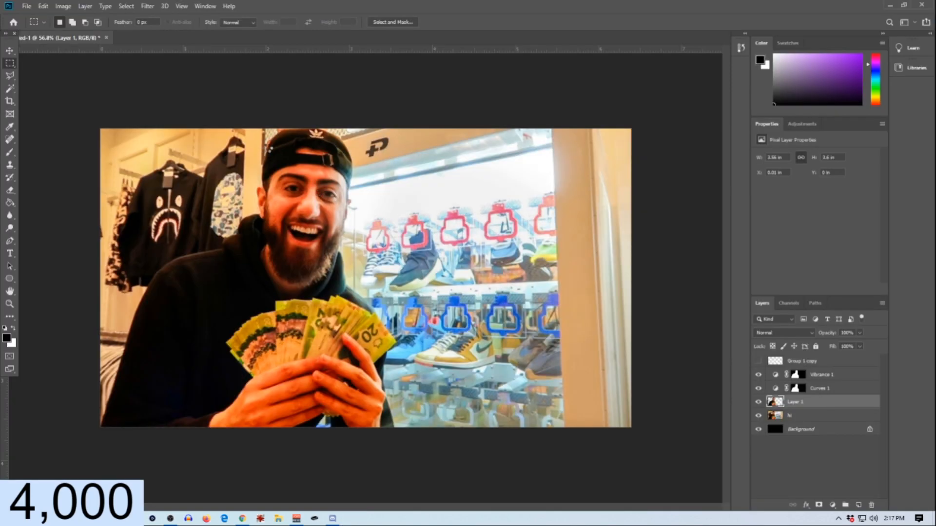
pyautogui.scroll(-1, 358, 190)
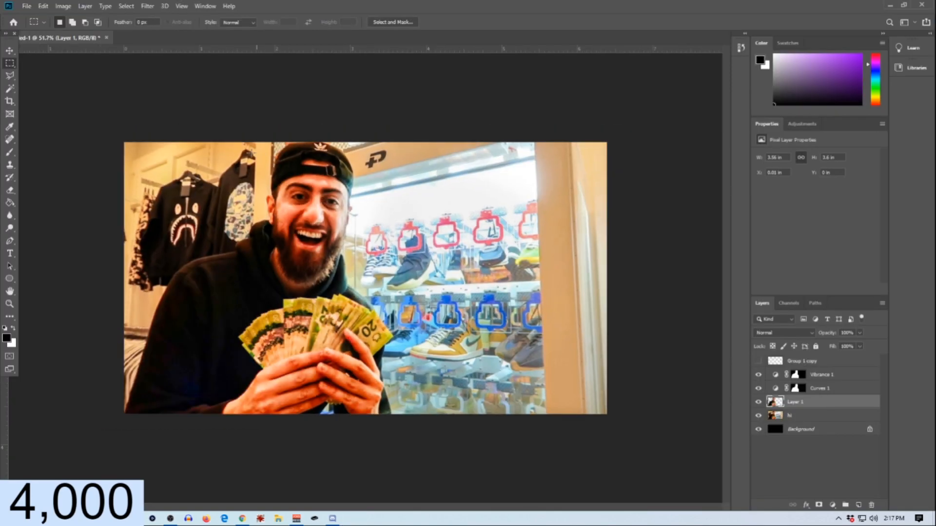
pyautogui.scroll(-1, 314, 145)
pyautogui.scroll(9, 306, 296)
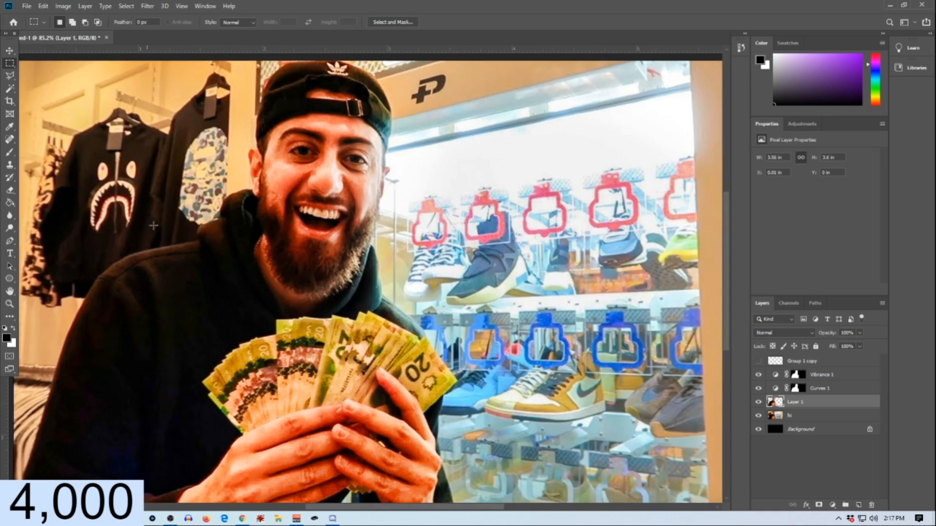
pyautogui.scroll(-6, 156, 213)
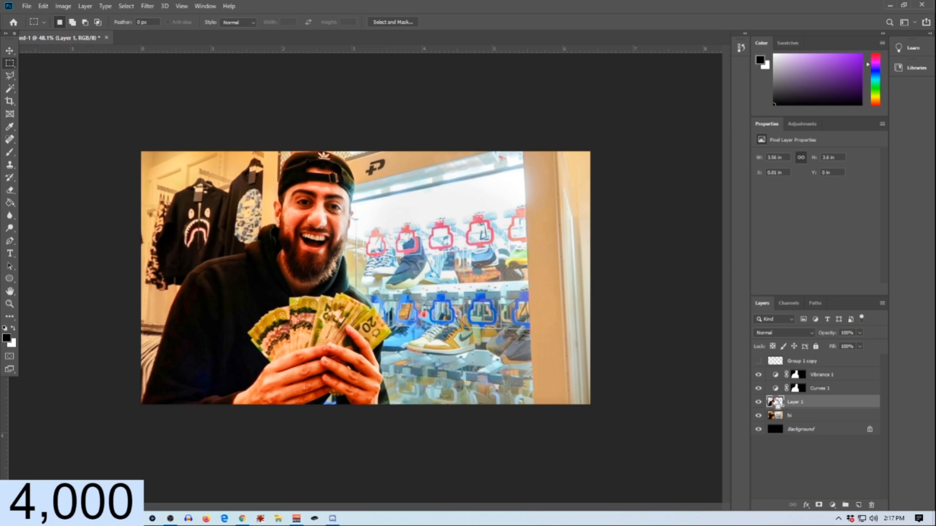
# Step: Load the man's outline from Layer 1 as a selection and add an empty layer above the Vibrance adjustment
pyautogui.keyDown('ctrl'); pyautogui.click(776, 403); pyautogui.keyUp('ctrl')
pyautogui.click(844, 375)
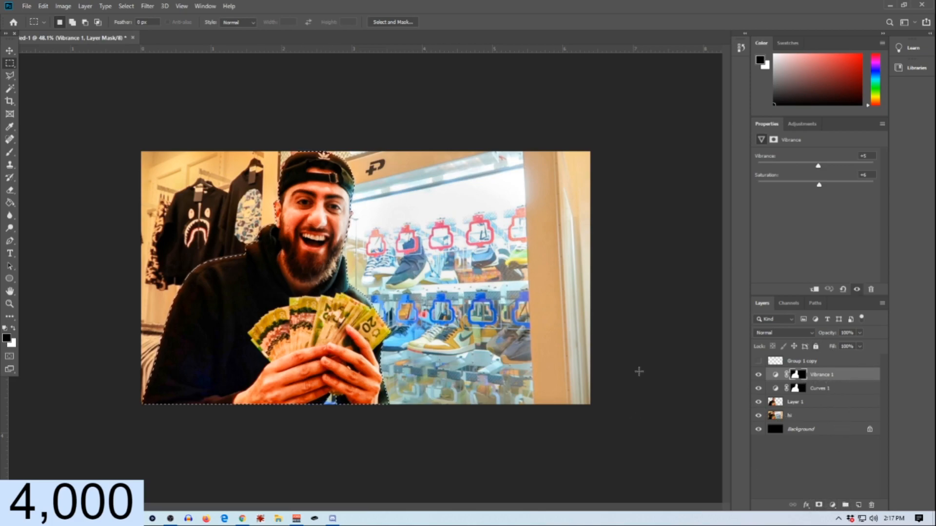
pyautogui.click(859, 505)
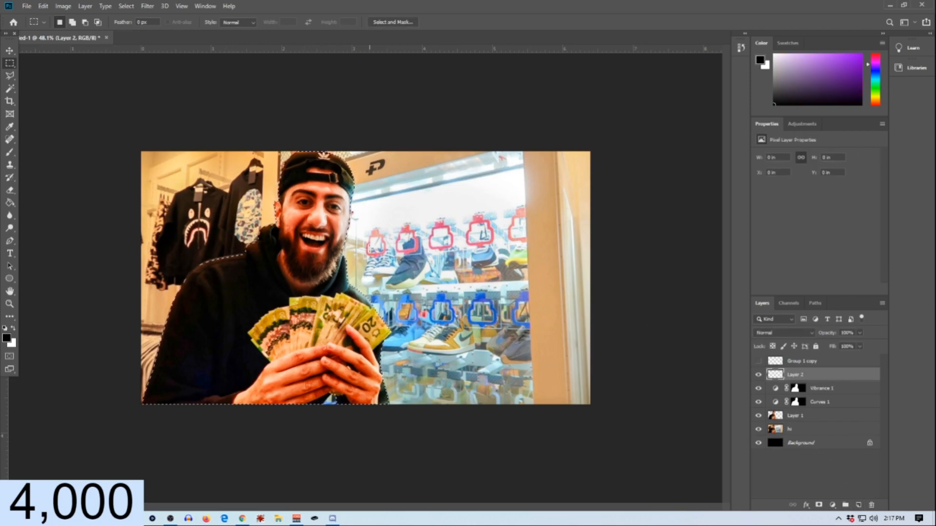
# Step: Stroke the selection with a 13 px white (ffffff) line outside the man's outline and clear the selection
pyautogui.rightClick(291, 236)
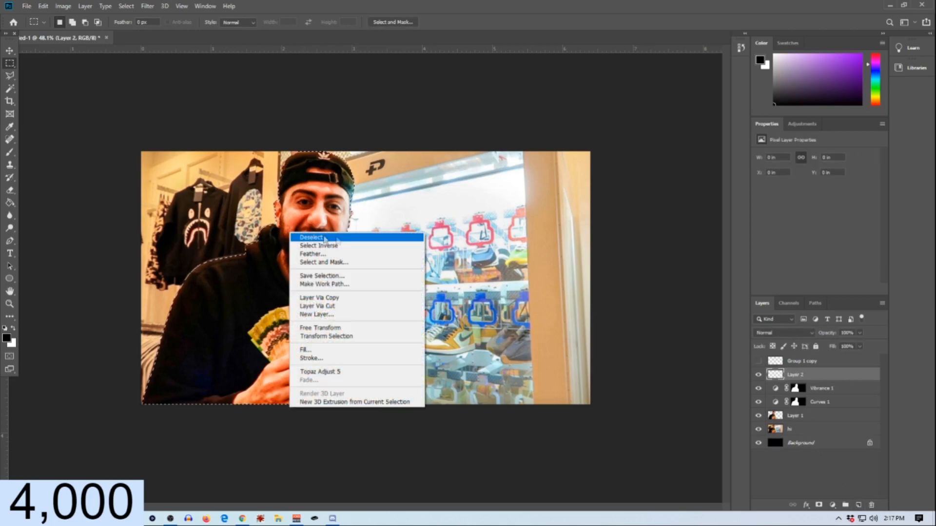
pyautogui.click(375, 360)
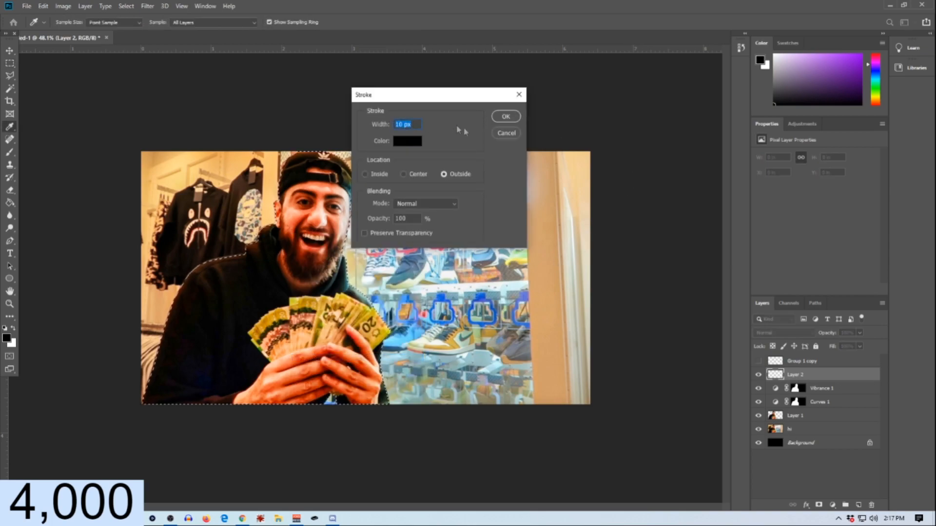
pyautogui.click(404, 140)
pyautogui.write('ffffff')
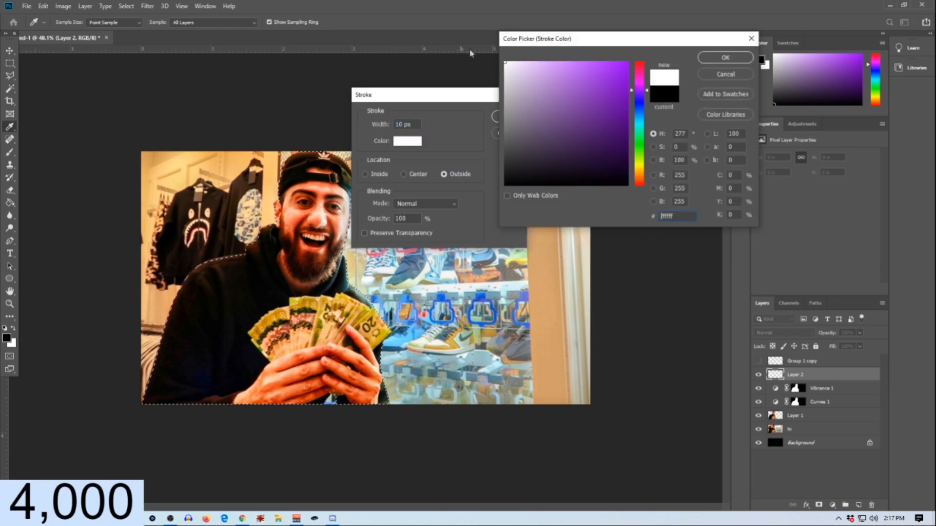
pyautogui.click(721, 58)
pyautogui.click(406, 145)
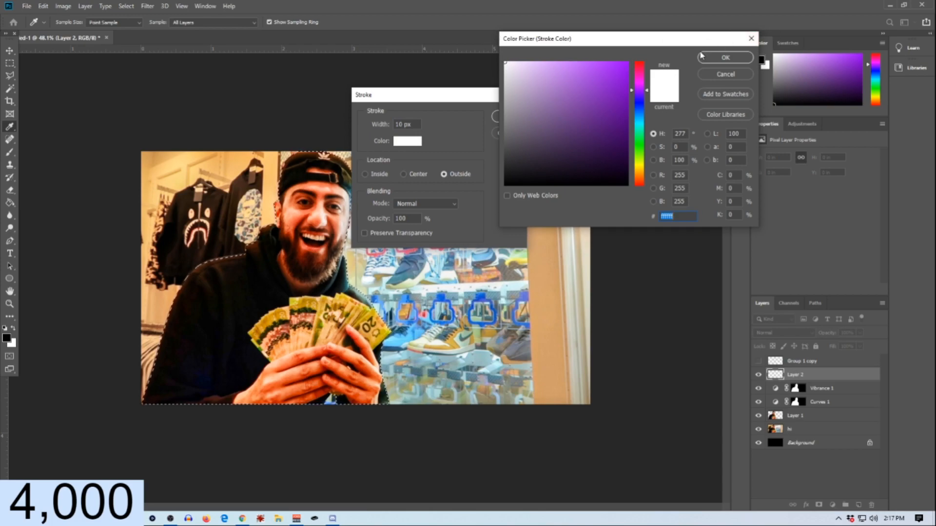
pyautogui.click(721, 58)
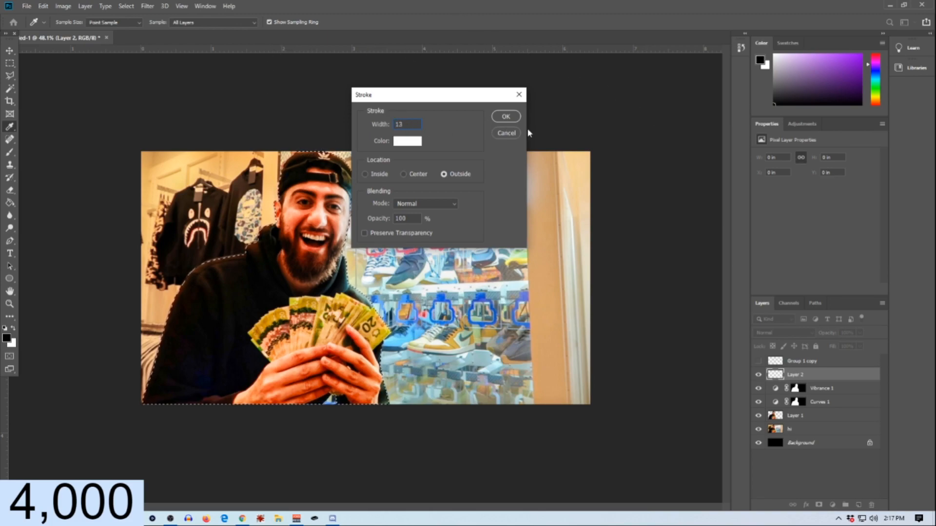
pyautogui.click(512, 120)
pyautogui.press('m')
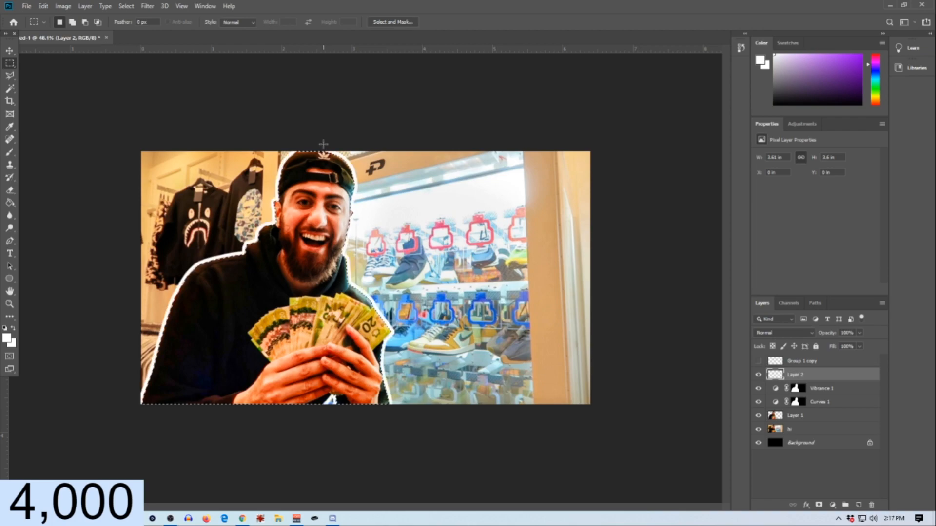
pyautogui.scroll(-3, 297, 138)
pyautogui.scroll(7, 342, 359)
pyautogui.scroll(-6, 338, 359)
pyautogui.scroll(4, 336, 358)
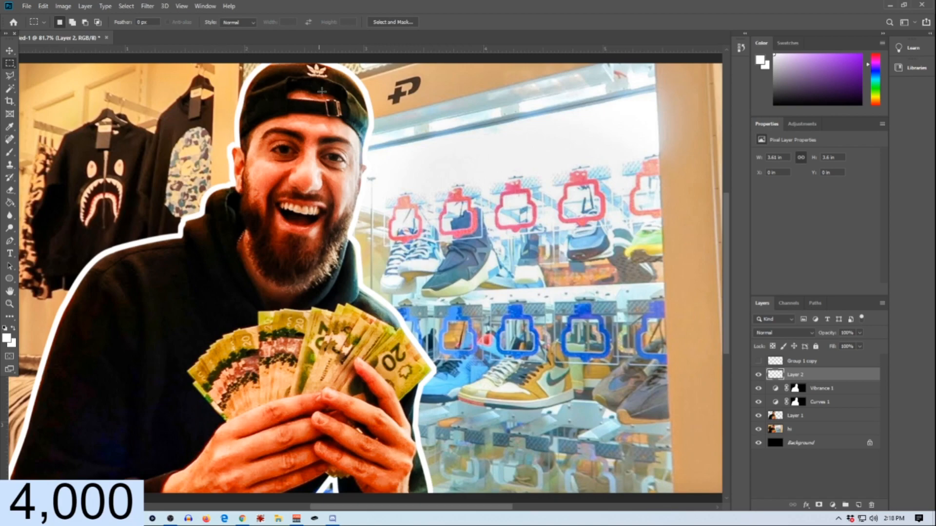
pyautogui.scroll(-1, 507, 222)
# Step: Give Layer 1 a black drop shadow with 84% opacity, 53 px distance and a reduced size
pyautogui.click(839, 416)
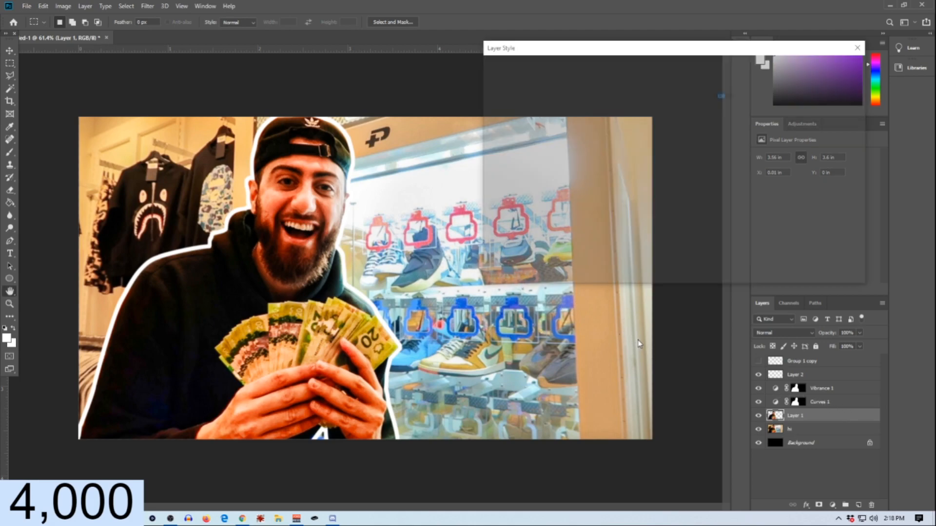
pyautogui.scroll(-2, 507, 255)
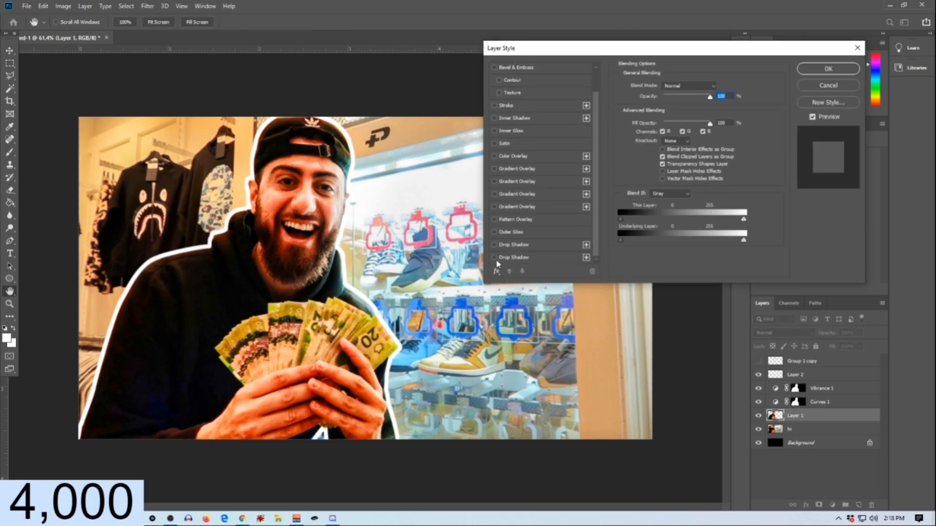
pyautogui.click(494, 258)
pyautogui.click(513, 257)
pyautogui.moveTo(661, 99); pyautogui.dragTo(678, 100)
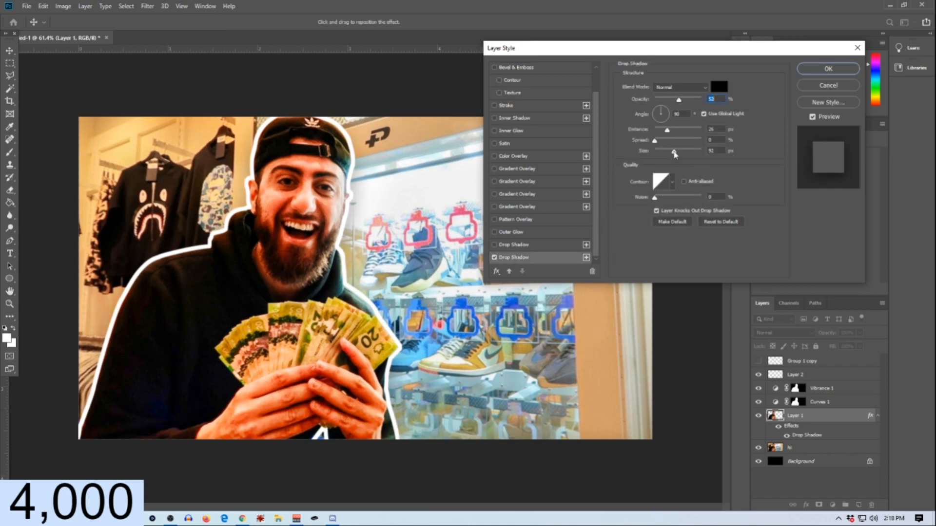
pyautogui.moveTo(675, 154); pyautogui.dragTo(694, 100)
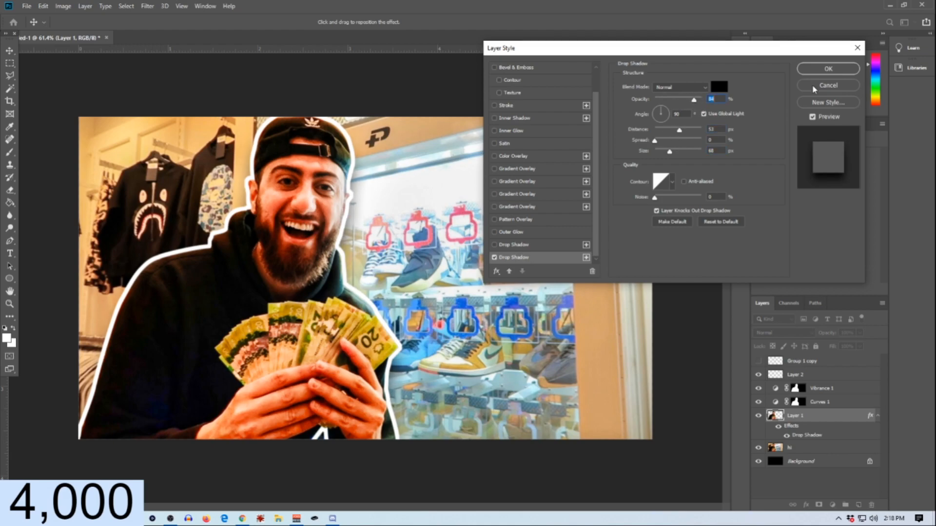
pyautogui.click(826, 73)
pyautogui.scroll(-3, 266, 233)
pyautogui.scroll(2, 267, 233)
pyautogui.scroll(2, 266, 233)
pyautogui.scroll(-2, 327, 265)
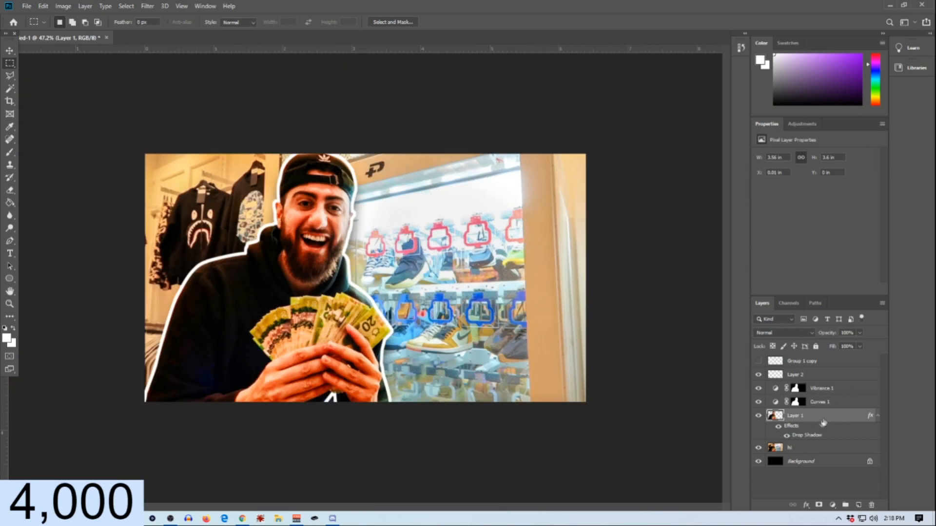
# Step: Group Layer 1, its Curves and Vibrance adjustments and the outline on Layer 2
pyautogui.keyDown('shift'); pyautogui.click(824, 378); pyautogui.keyUp('shift')
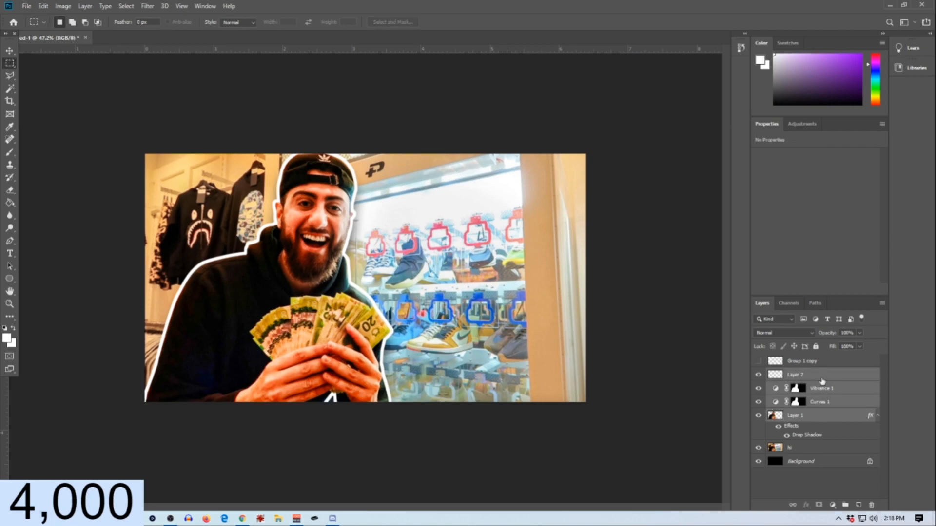
pyautogui.hotkey('ctrl', 'g')
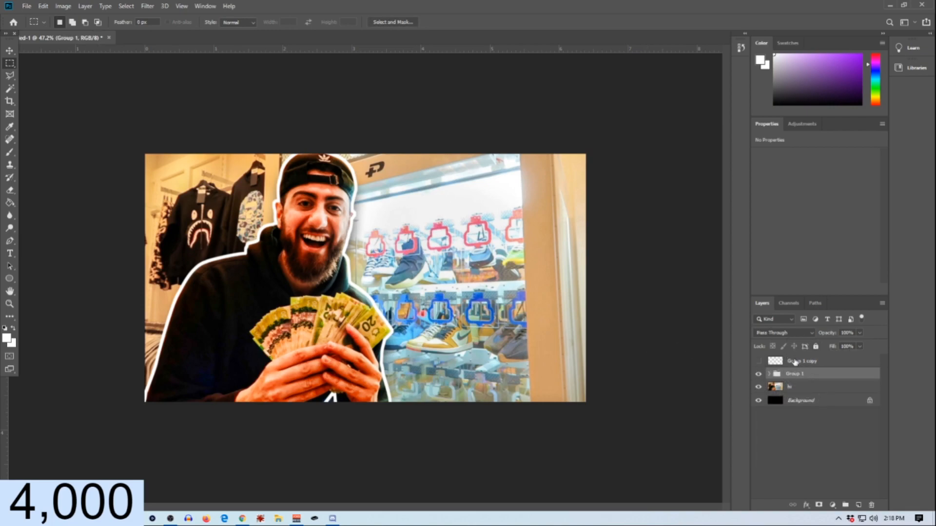
# Step: Toggle the new group's visibility to check it and add a Hue/Saturation adjustment directly above the background photo layer
pyautogui.click(817, 389)
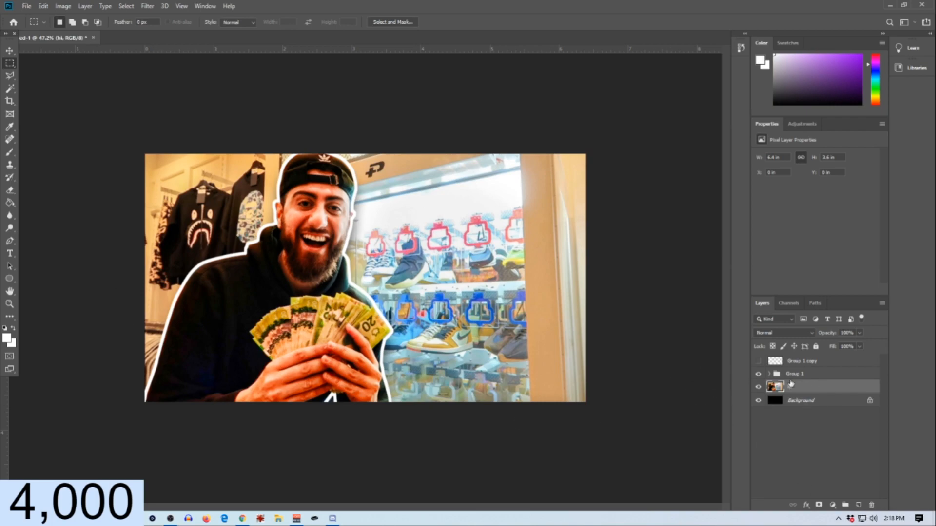
pyautogui.click(758, 374)
pyautogui.click(758, 374)
pyautogui.click(832, 505)
pyautogui.click(832, 507)
pyautogui.click(832, 506)
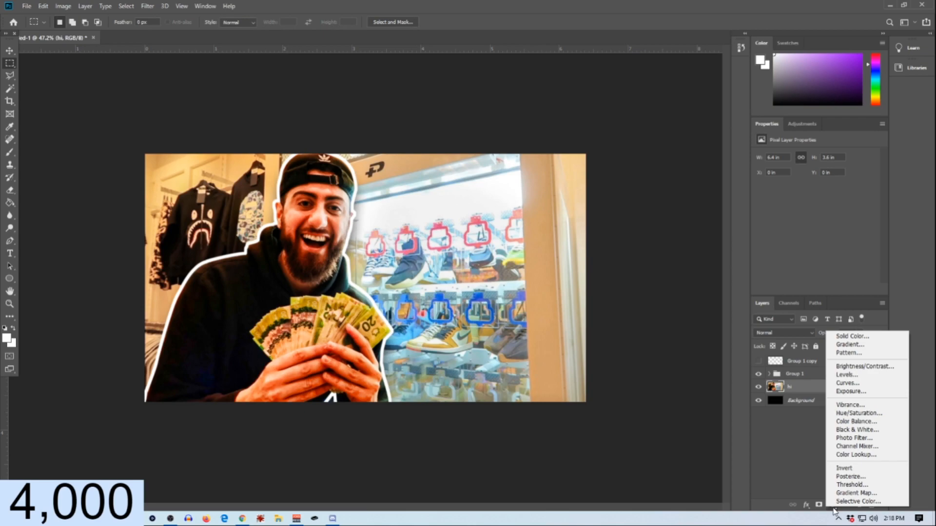
pyautogui.click(868, 413)
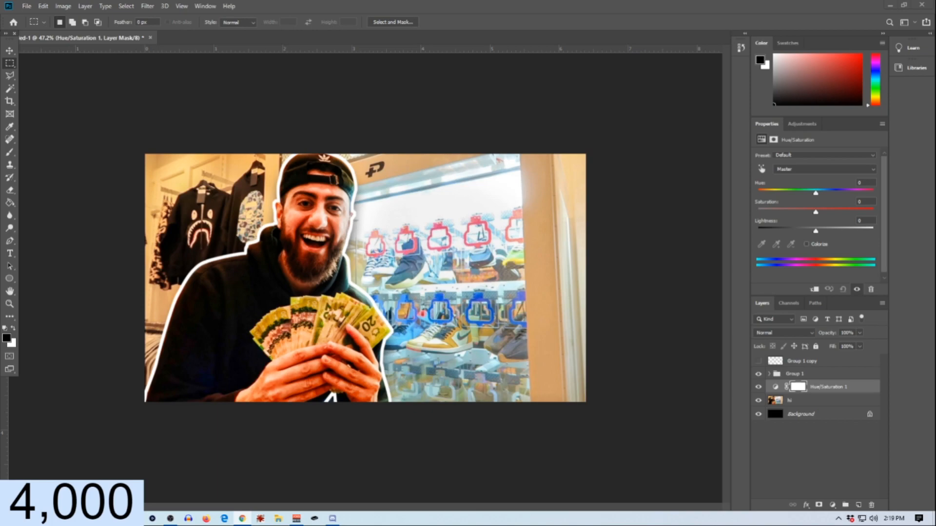
# Step: Look inside Group 1 and clip the Hue/Saturation adjustment to the background photo layer with a clipping mask
pyautogui.click(768, 374)
pyautogui.click(773, 374)
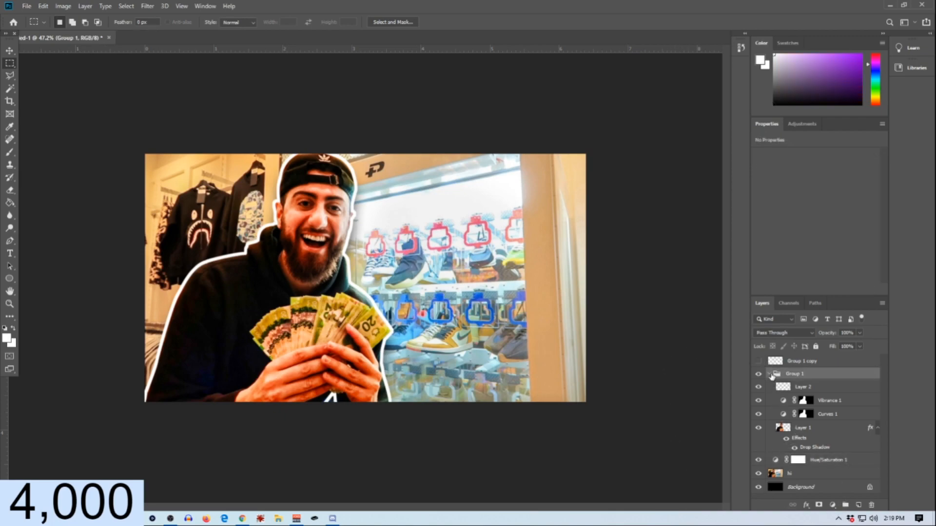
pyautogui.click(769, 374)
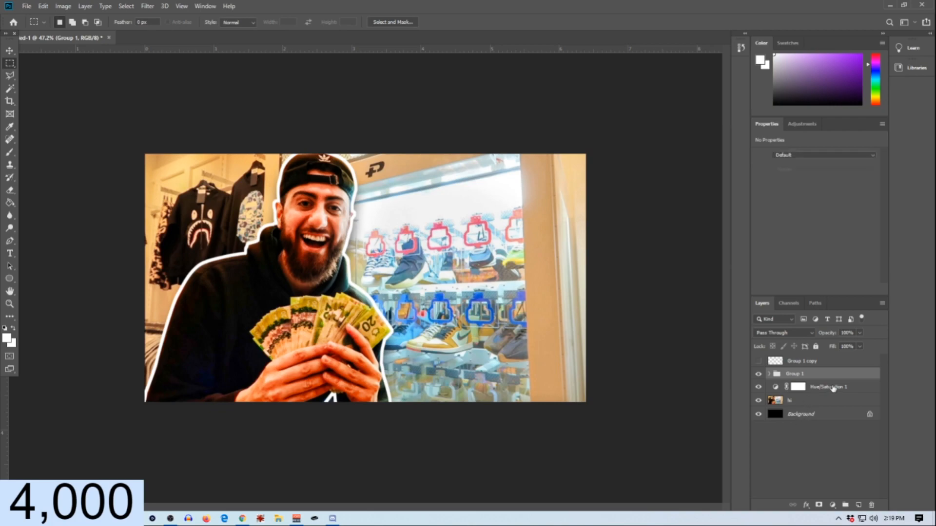
pyautogui.click(834, 388)
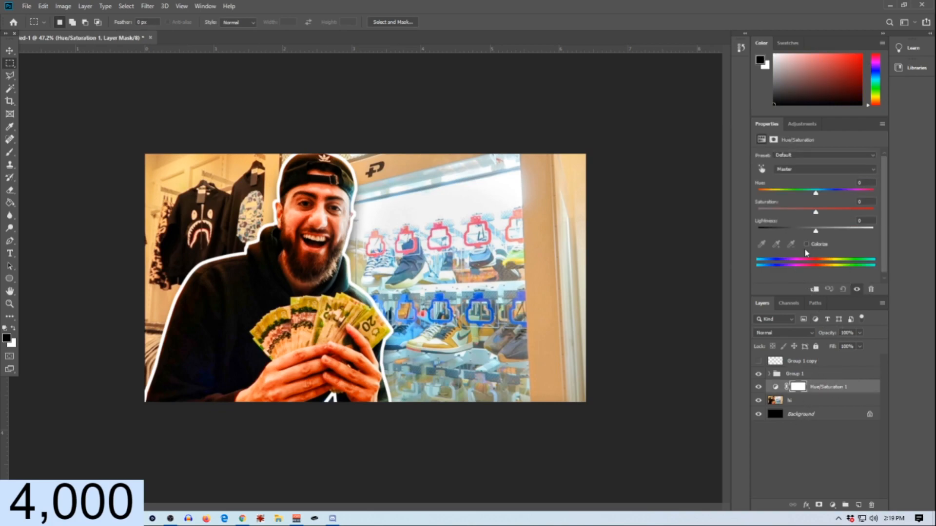
pyautogui.rightClick(860, 390)
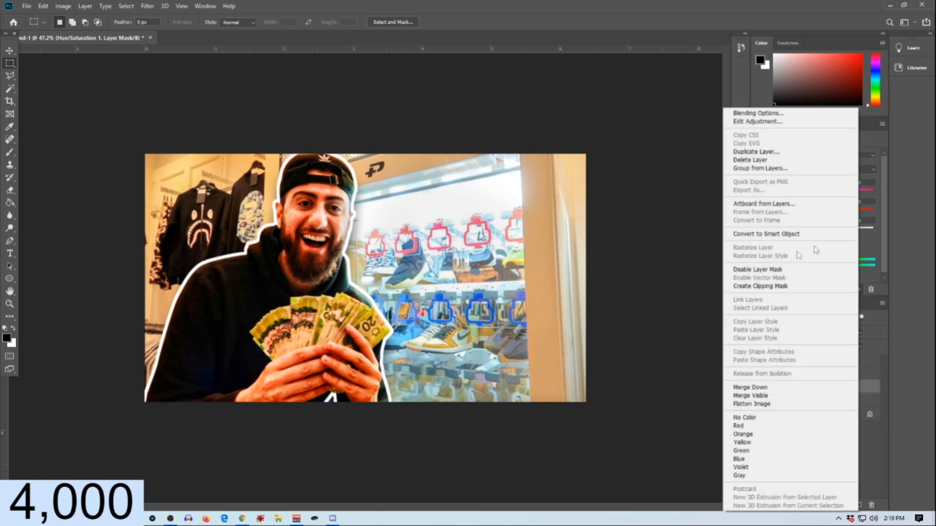
pyautogui.click(793, 286)
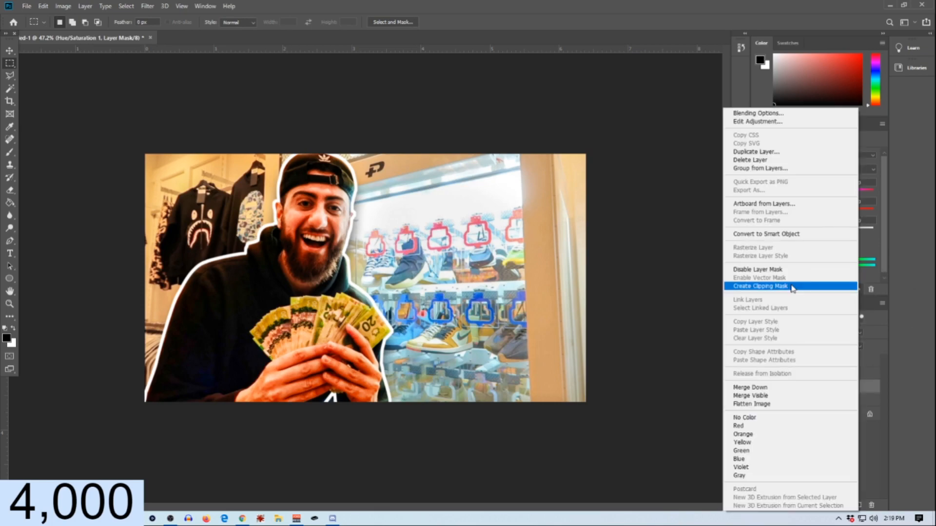
pyautogui.click(793, 286)
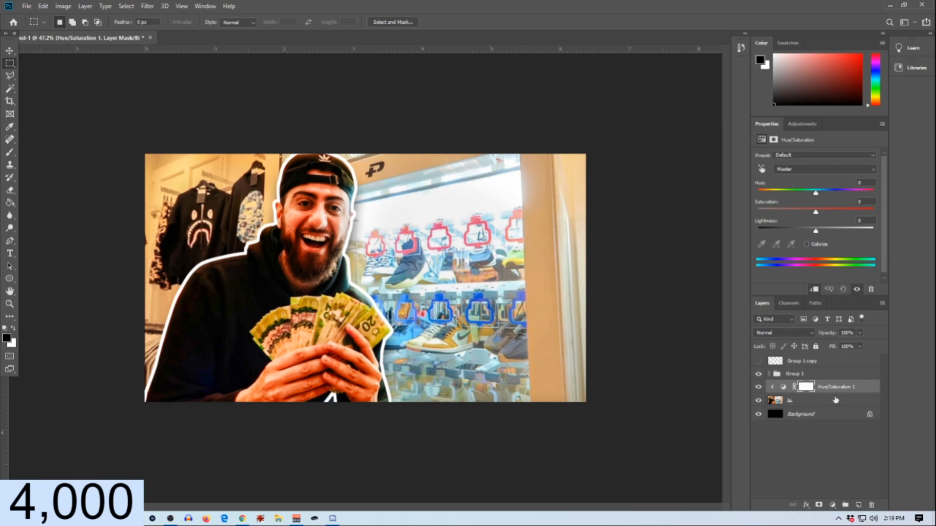
# Step: Colorize the background photo green with Hue 109, Saturation 67 and a reduced Lightness
pyautogui.click(806, 244)
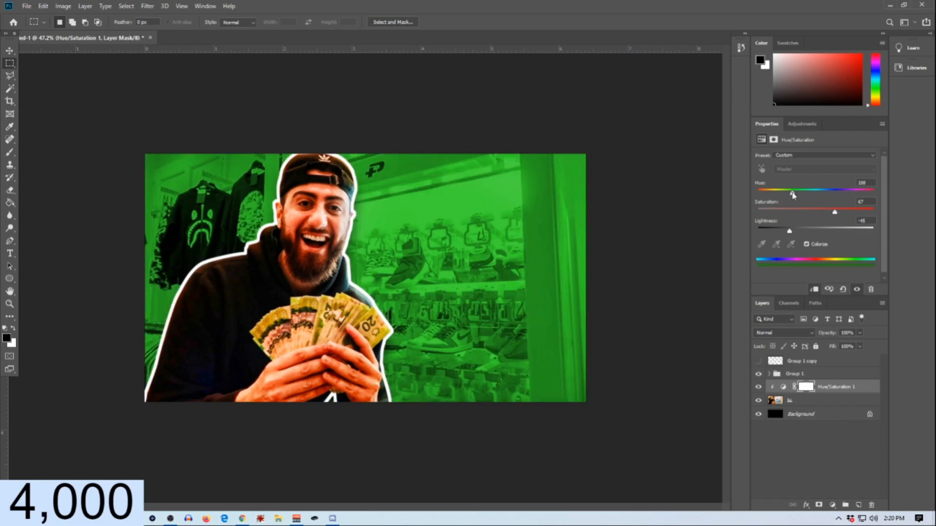
pyautogui.moveTo(793, 195); pyautogui.dragTo(792, 196)
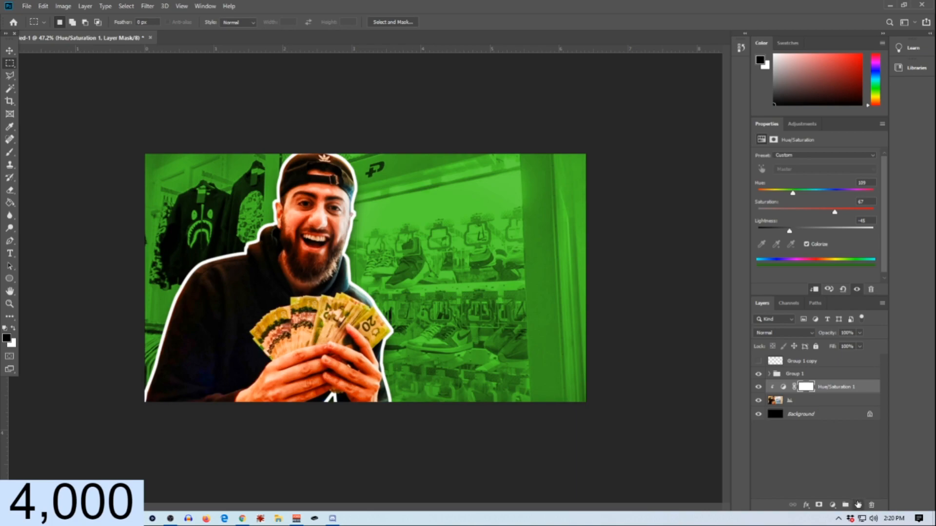
# Step: Add an empty layer above the Hue/Saturation adjustment and set the foreground colour to bright green (42ff00)
pyautogui.click(858, 505)
pyautogui.scroll(-1, 145, 212)
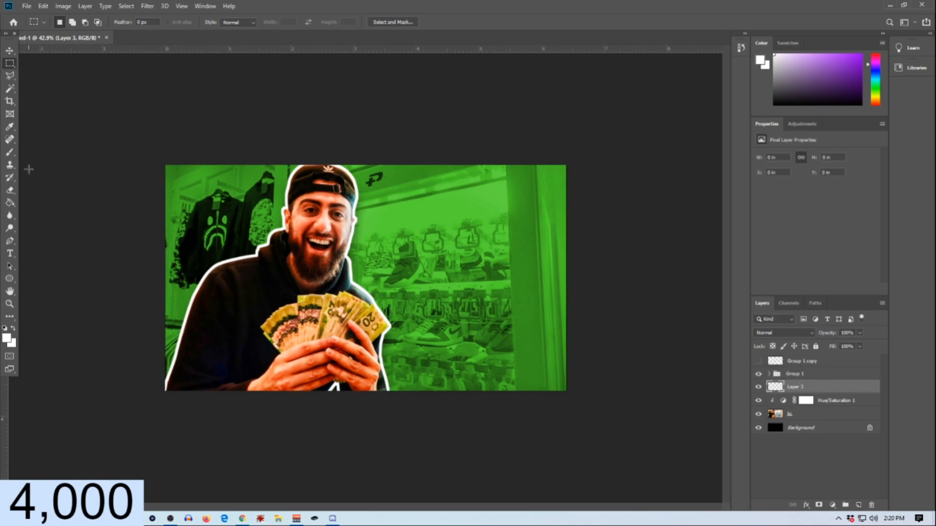
pyautogui.press('i')
pyautogui.click(7, 338)
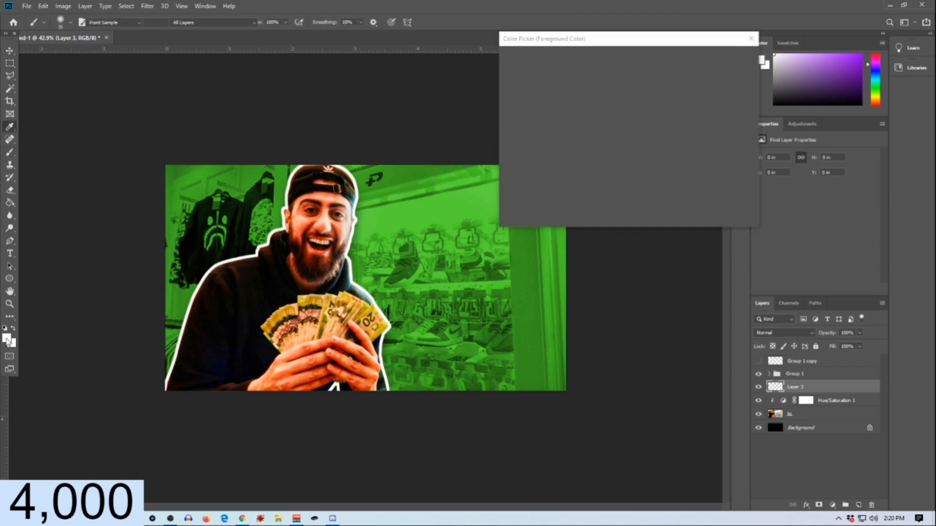
pyautogui.moveTo(640, 140); pyautogui.dragTo(642, 155)
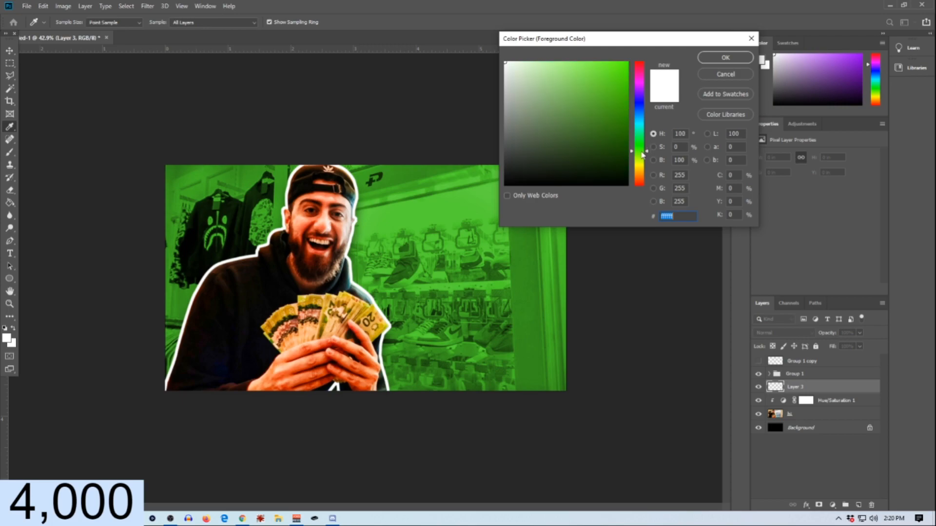
pyautogui.click(612, 101)
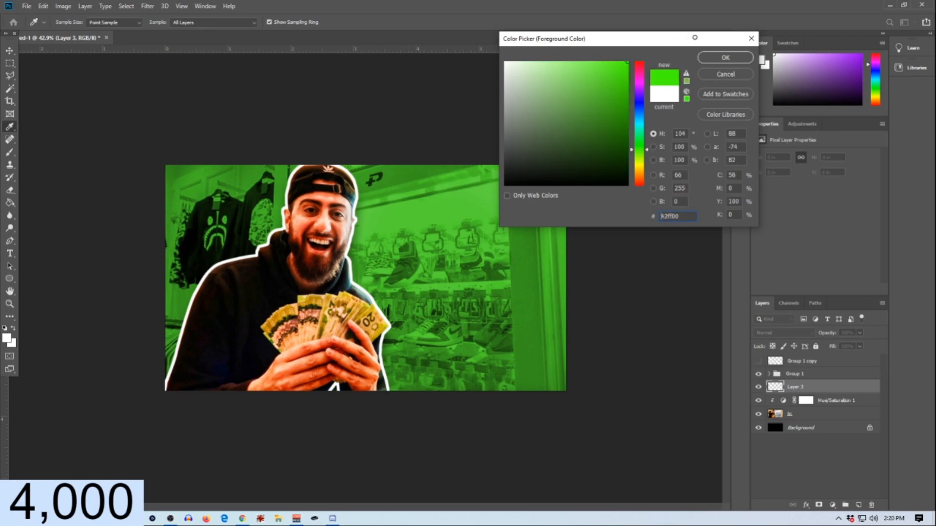
pyautogui.click(726, 58)
# Step: Set up the Brush tool with 0% hardness and enlarge the tip to 700 px
pyautogui.press('b')
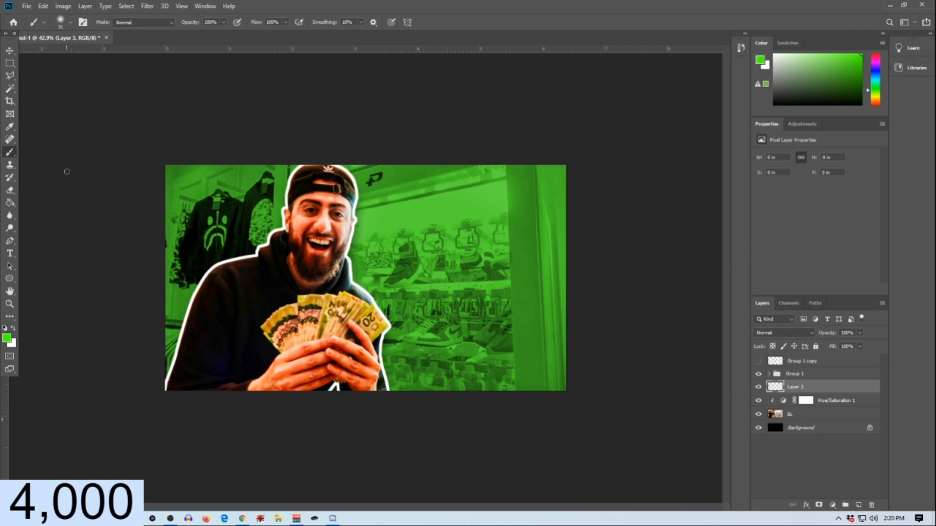
pyautogui.click(62, 22)
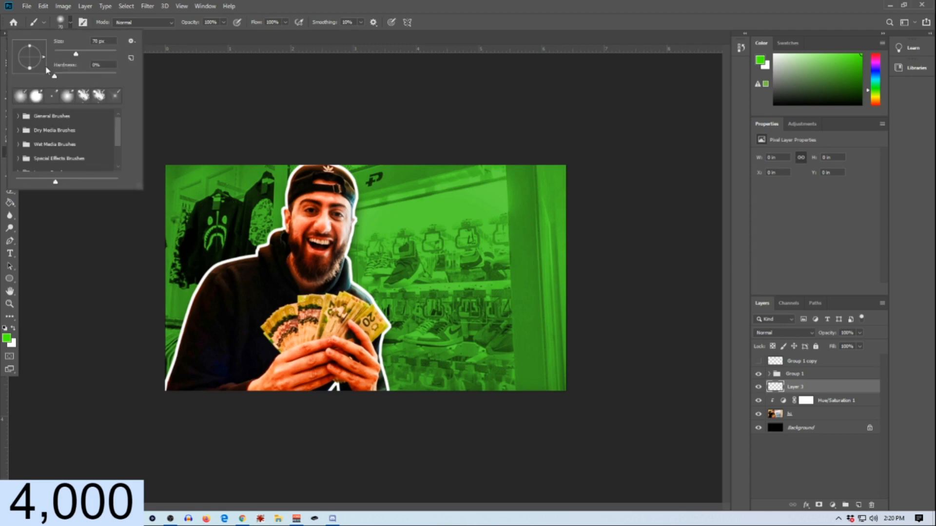
pyautogui.click(437, 102)
pyautogui.press(']')
pyautogui.press(']')
pyautogui.press(']')
pyautogui.press(']')
pyautogui.press(']')
pyautogui.press(']')
pyautogui.press(']')
pyautogui.press(']')
pyautogui.press(']')
pyautogui.press(']')
pyautogui.press(']')
pyautogui.press(']')
pyautogui.press(']')
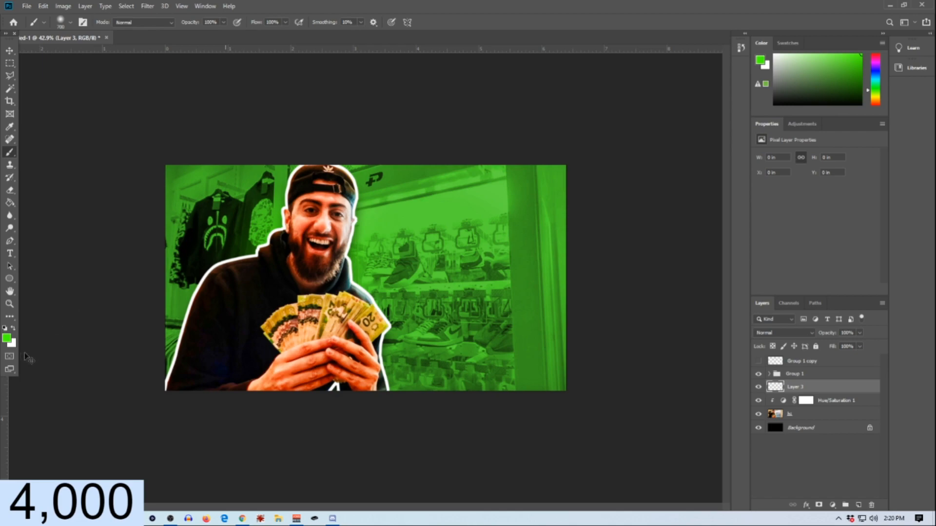
# Step: Change the foreground colour to a lighter yellow-green (RGB 166, 255, 79)
pyautogui.click(6, 338)
pyautogui.moveTo(644, 155); pyautogui.dragTo(645, 159)
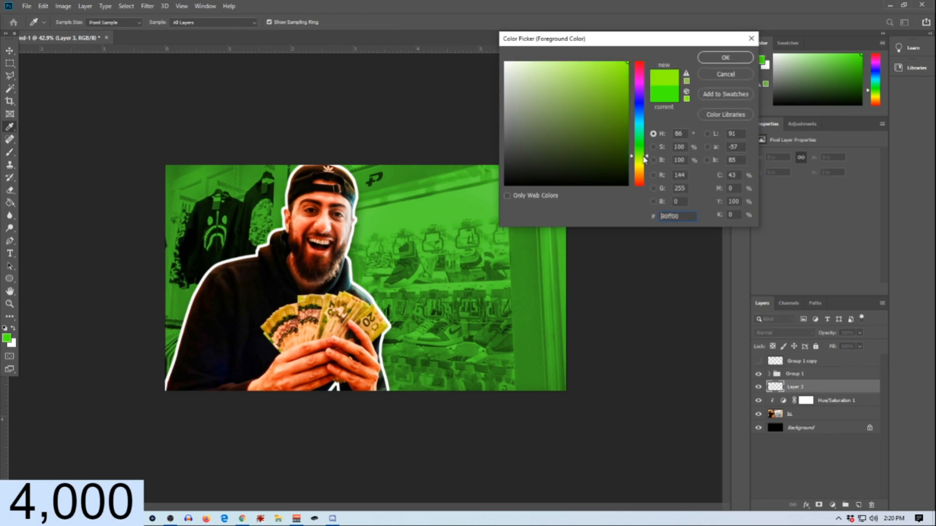
pyautogui.moveTo(603, 67); pyautogui.dragTo(588, 62)
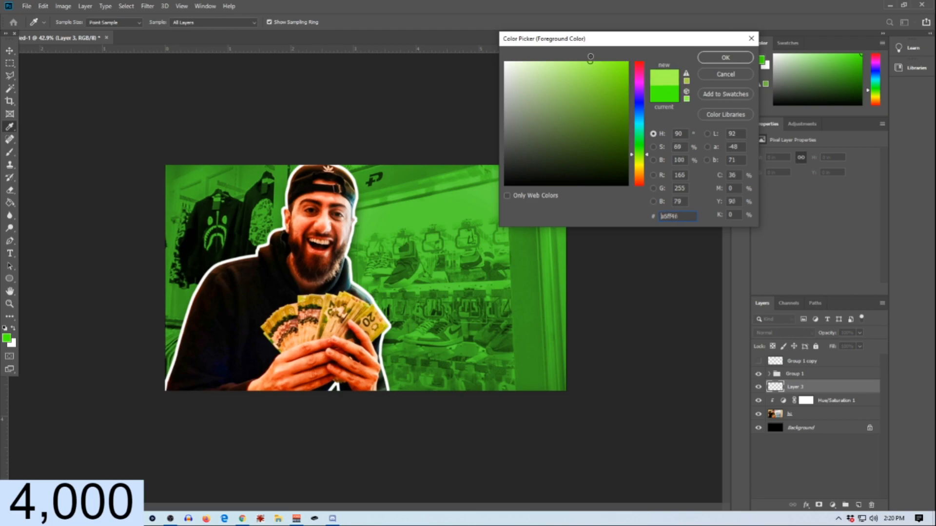
pyautogui.click(725, 57)
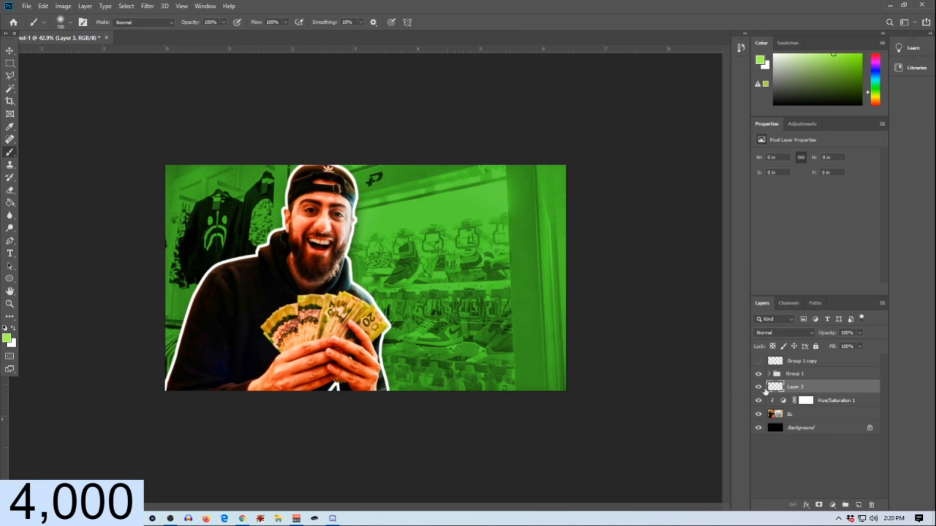
# Step: Paint one soft green glow behind the man on Layer 3 and set the layer's blend mode to Screen
pyautogui.click(314, 252)
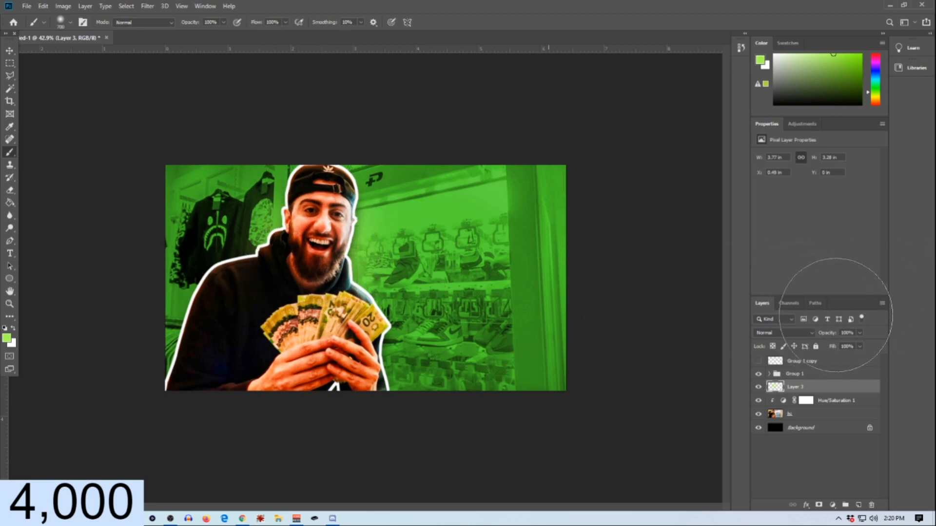
pyautogui.click(770, 334)
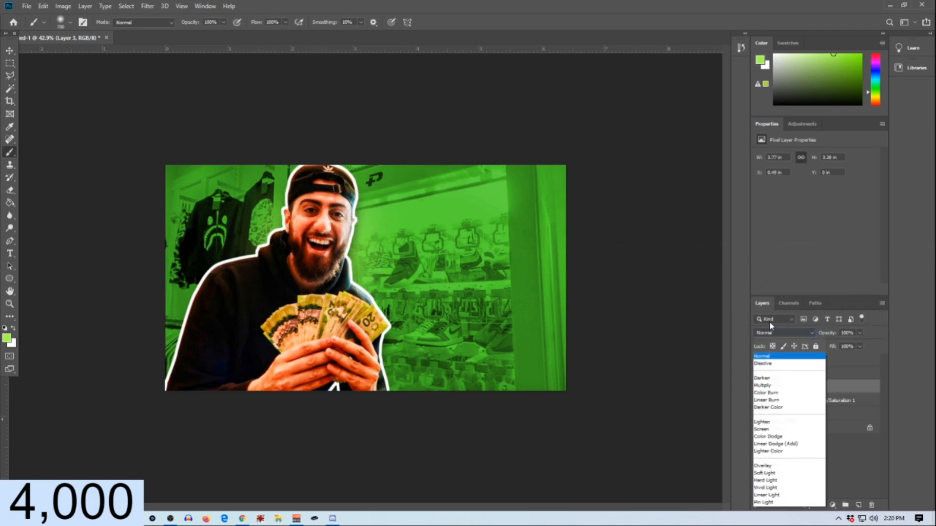
pyautogui.click(773, 345)
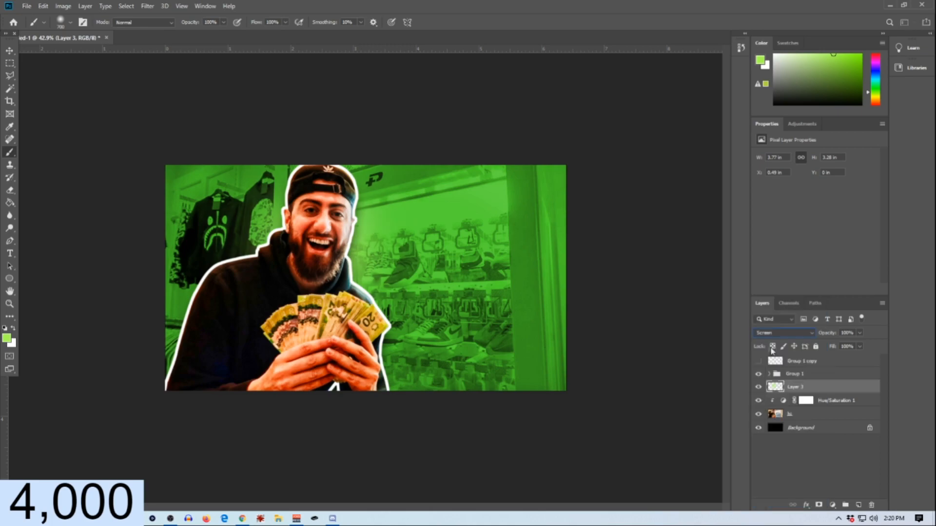
pyautogui.click(10, 51)
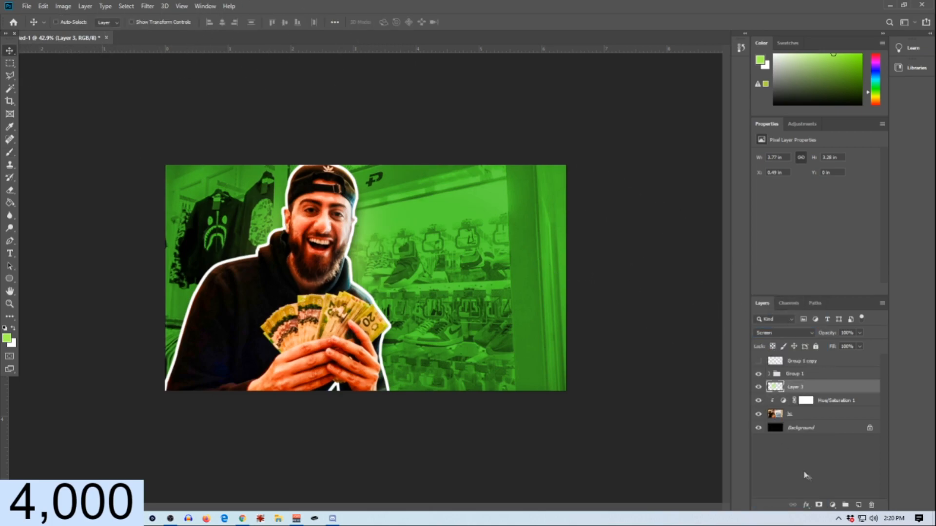
# Step: Paint a soft 400 px white glow behind the man on a new layer above Layer 3, blended with Screen
pyautogui.click(859, 506)
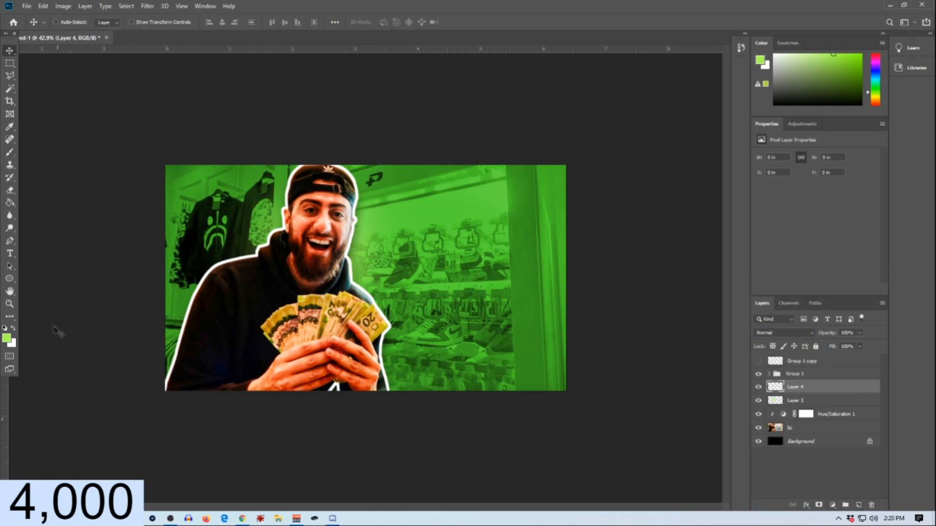
pyautogui.click(14, 329)
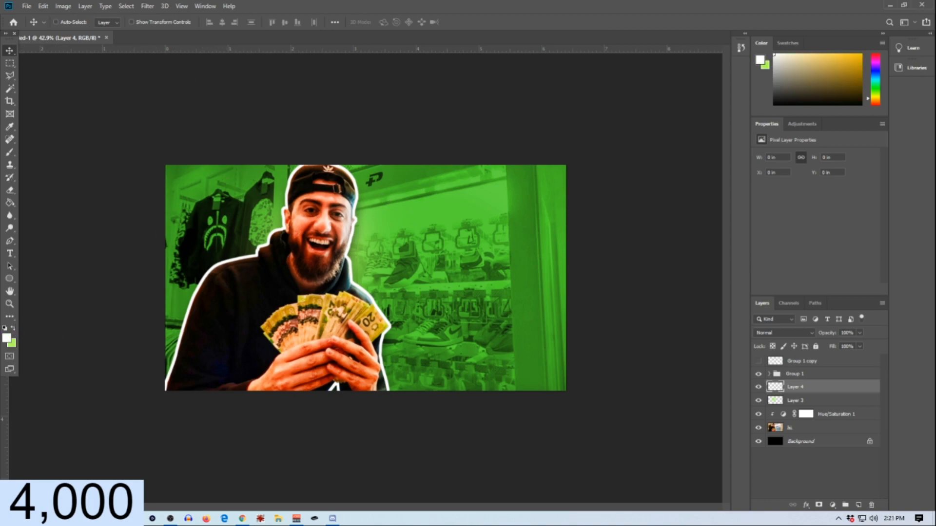
pyautogui.click(10, 151)
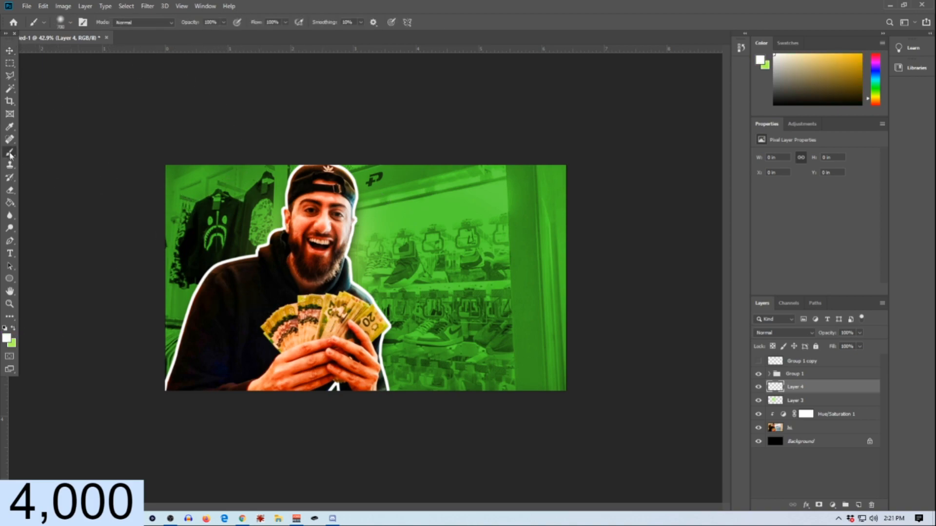
pyautogui.press('[')
pyautogui.press('[')
pyautogui.press('[')
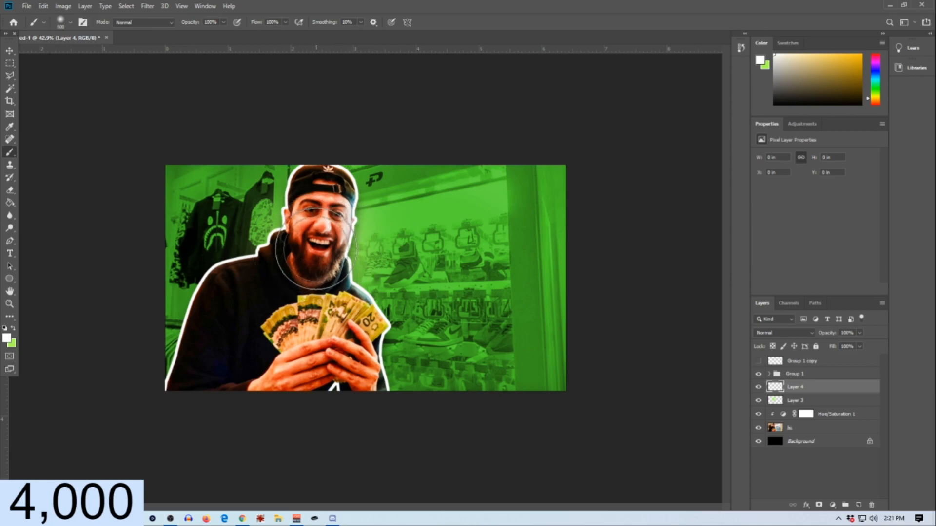
pyautogui.click(306, 247)
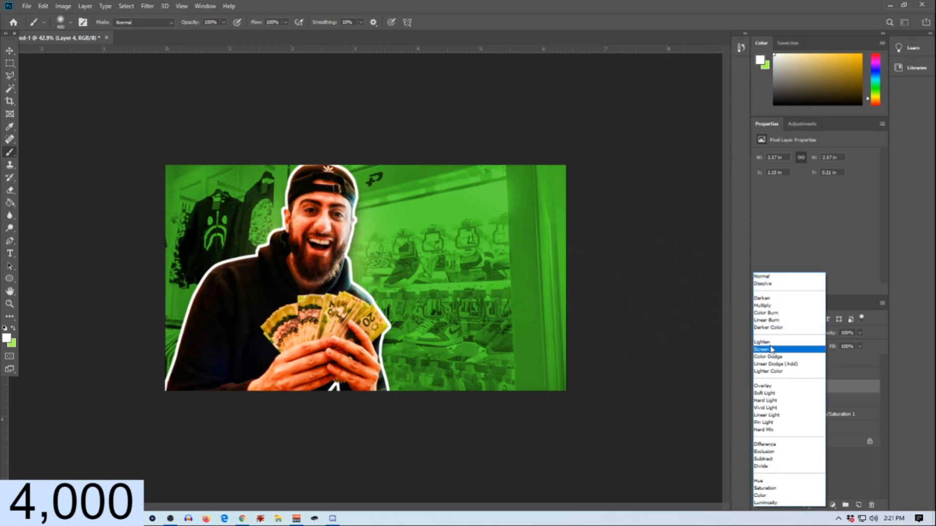
pyautogui.click(770, 349)
# Step: Scale Layer 3 and Layer 4 together to about 122% and shift the glow slightly towards the upper right behind the man
pyautogui.click(826, 402)
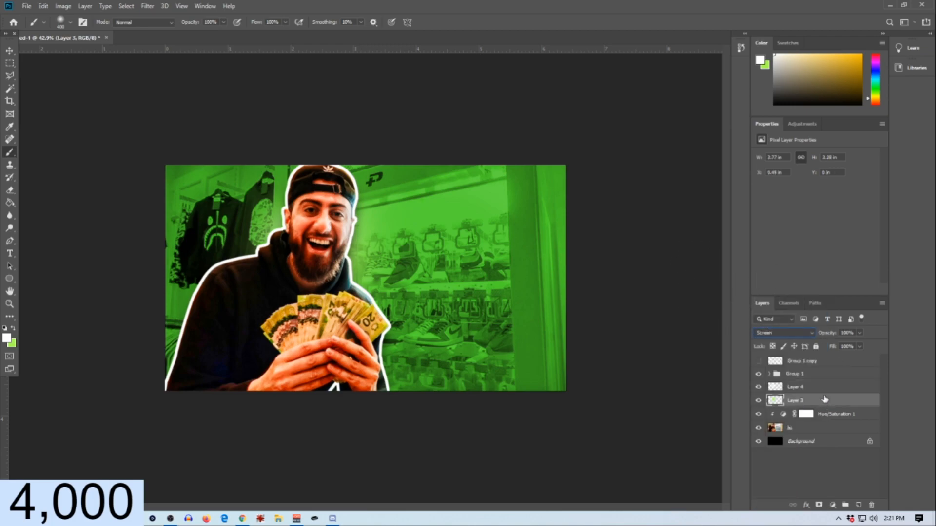
pyautogui.keyDown('shift'); pyautogui.click(825, 388); pyautogui.keyUp('shift')
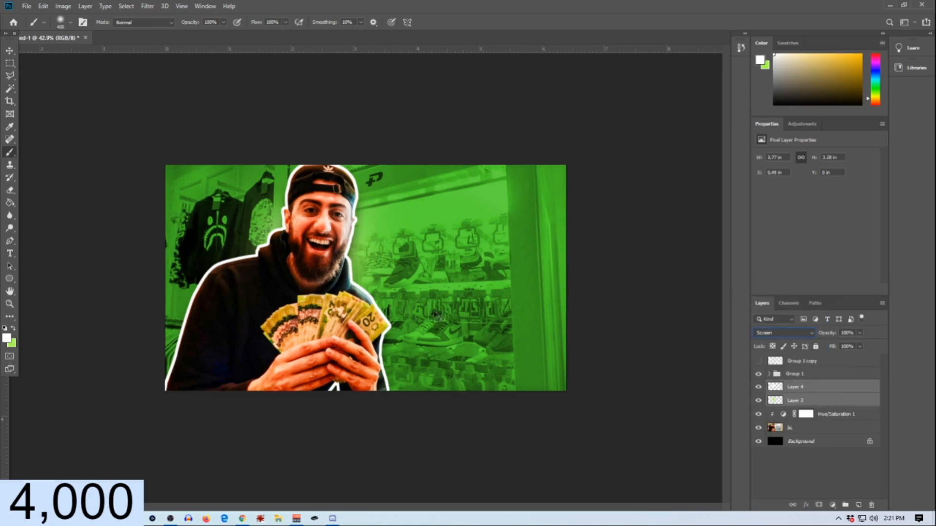
pyautogui.hotkey('ctrl', 't')
pyautogui.moveTo(432, 370); pyautogui.dragTo(457, 396)
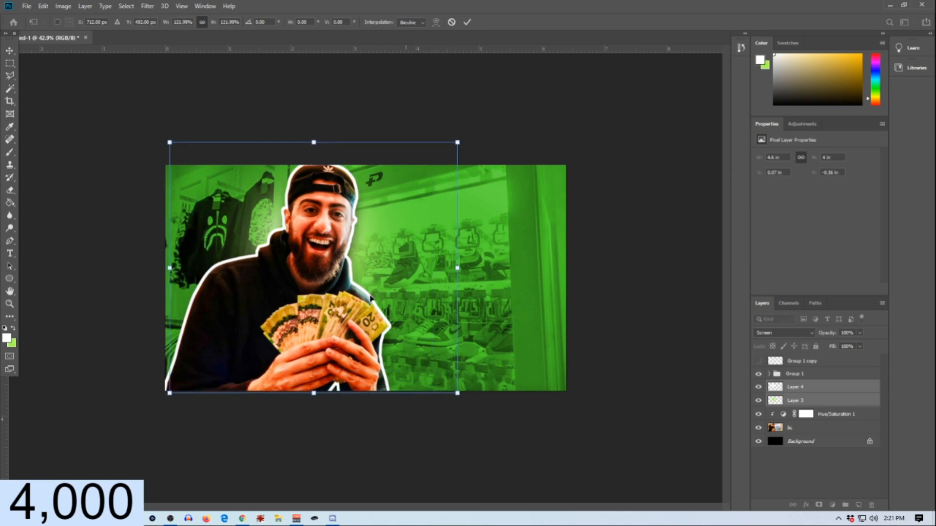
pyautogui.moveTo(374, 269); pyautogui.dragTo(380, 267)
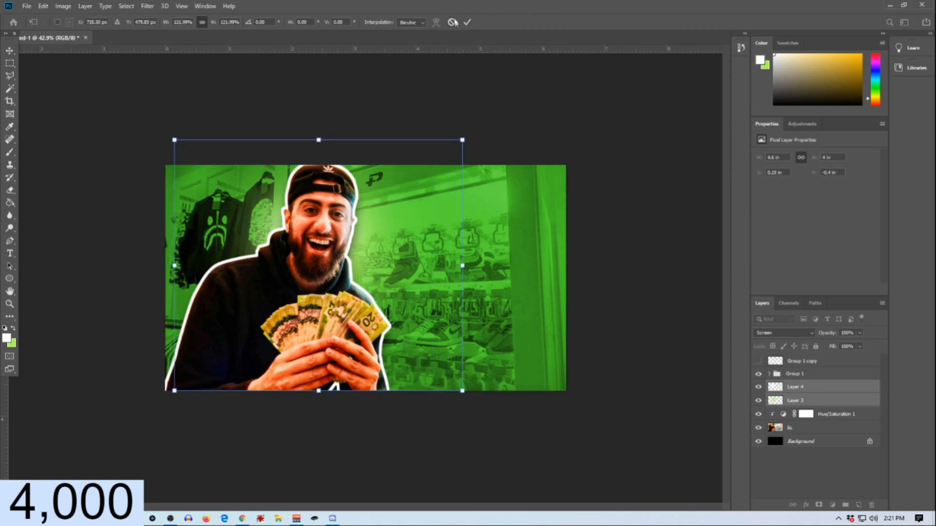
pyautogui.click(467, 22)
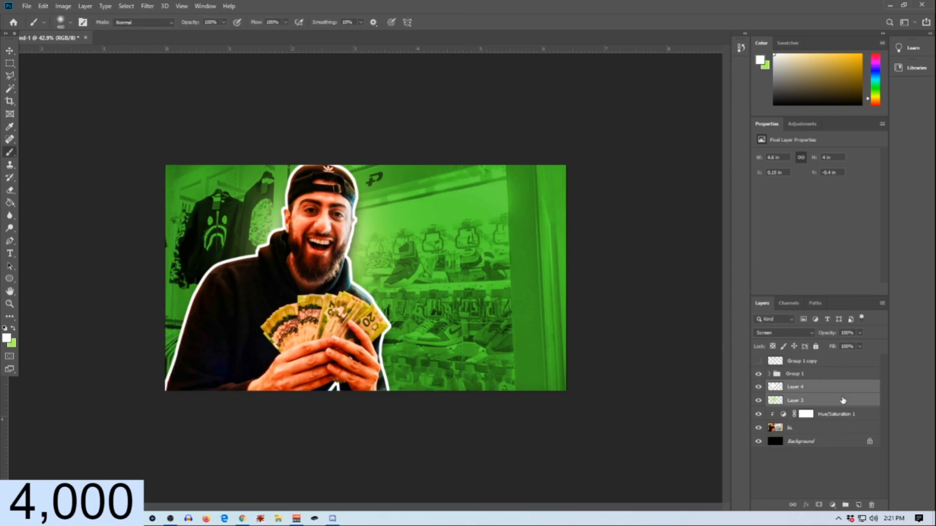
# Step: Paint a soft white light with a 1000 px brush above the canvas's upper edge on a new layer above Group 1
pyautogui.click(811, 377)
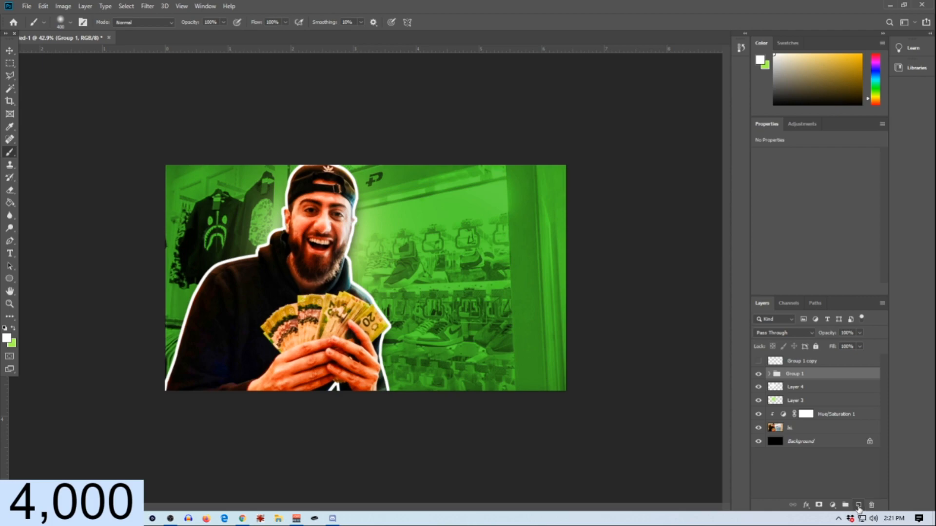
pyautogui.click(858, 506)
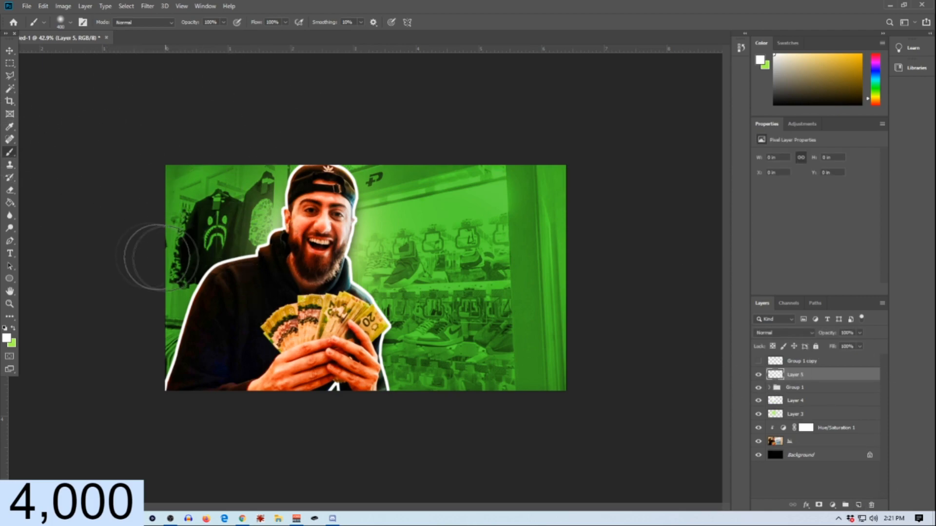
pyautogui.press(']')
pyautogui.press(']')
pyautogui.press(']')
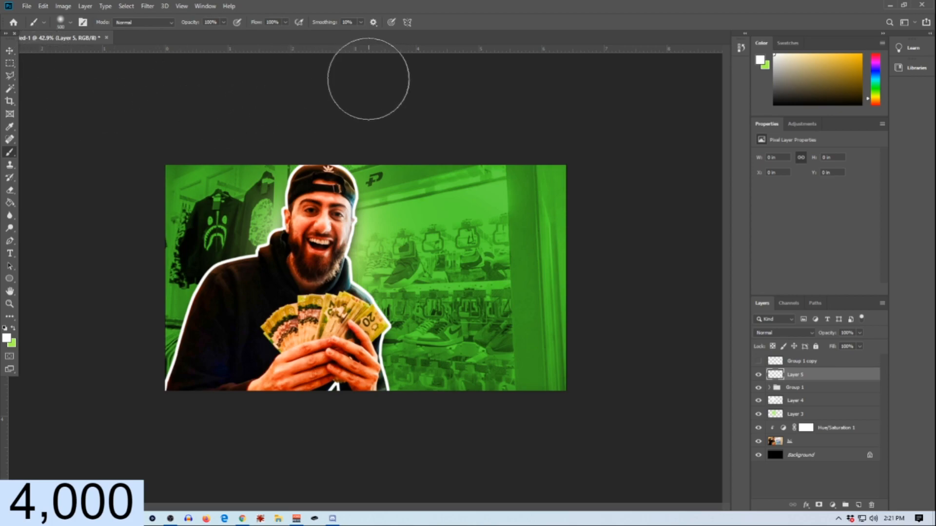
pyautogui.press(']')
pyautogui.press(']')
pyautogui.press(']')
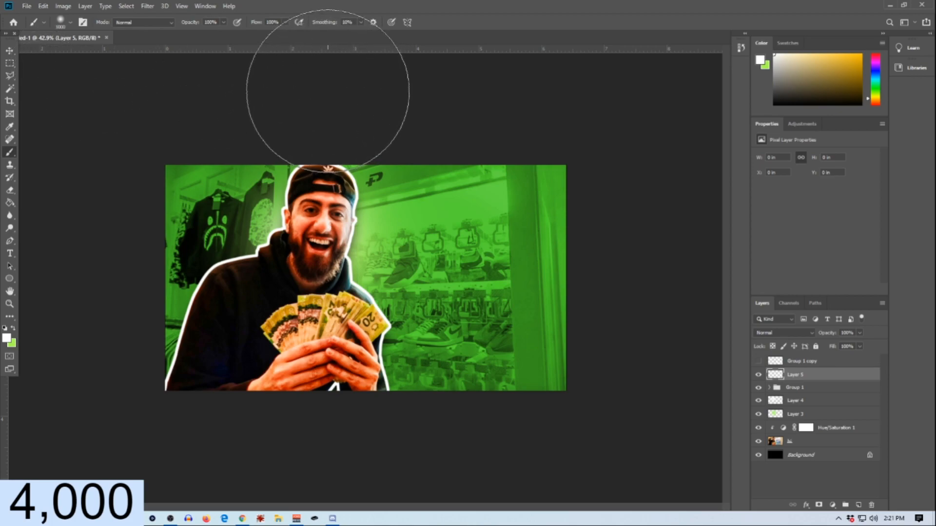
pyautogui.click(328, 98)
pyautogui.scroll(-3, 515, 227)
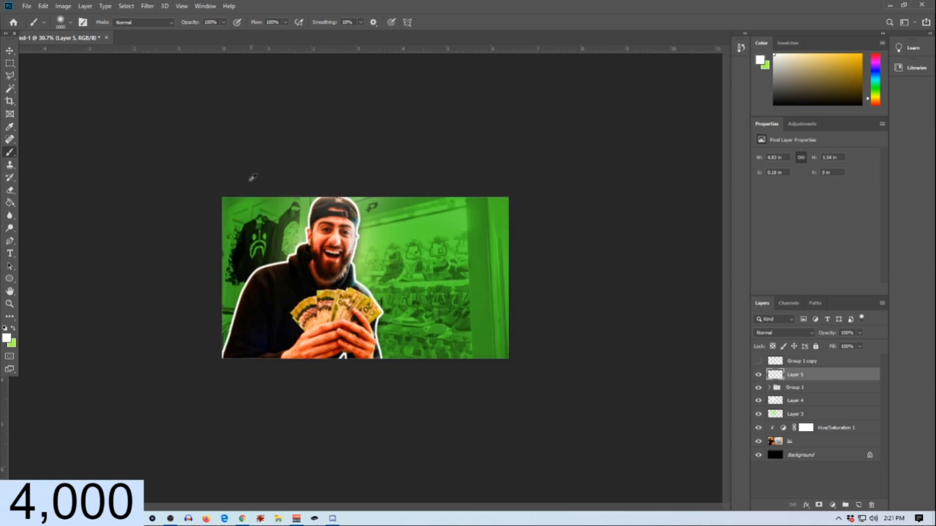
pyautogui.scroll(4, 375, 247)
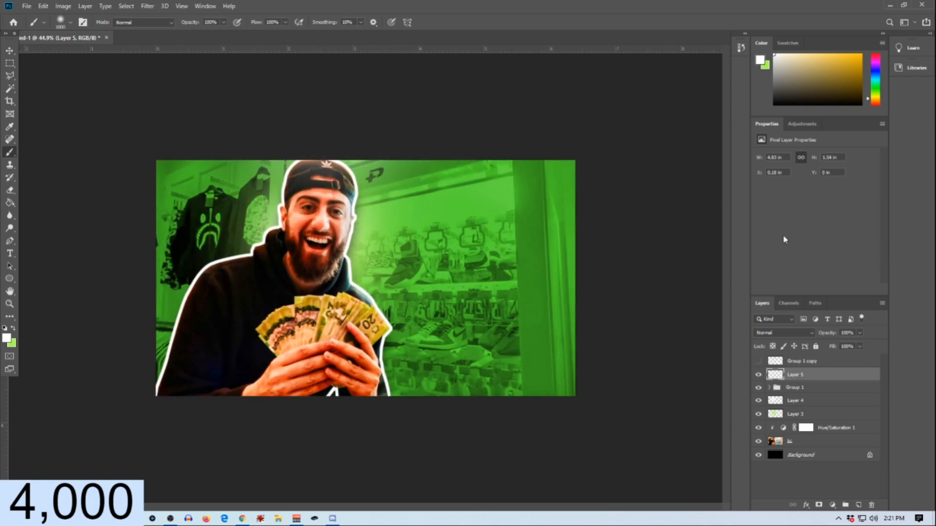
# Step: Add a Curves adjustment layer above Layer 5 and pull the shadow part of the RGB curve slightly down
pyautogui.click(832, 505)
pyautogui.click(855, 382)
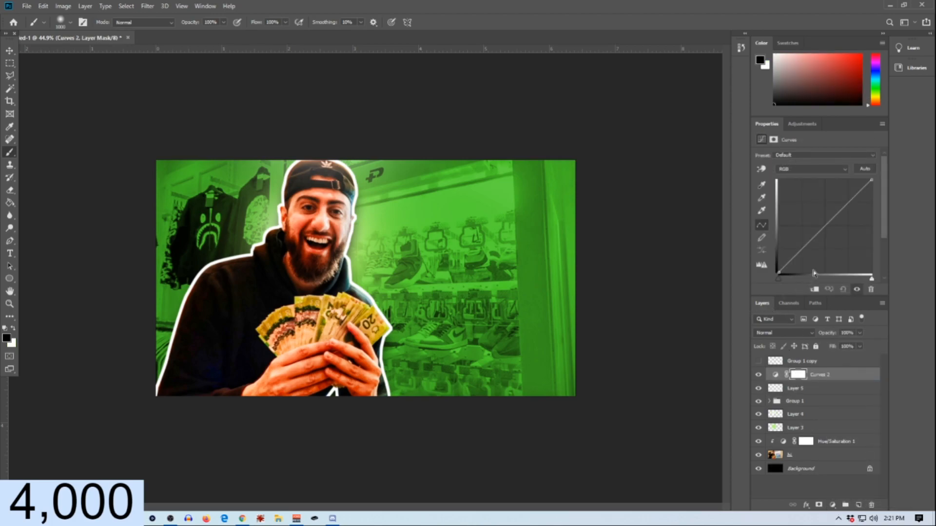
pyautogui.moveTo(794, 259); pyautogui.dragTo(795, 261)
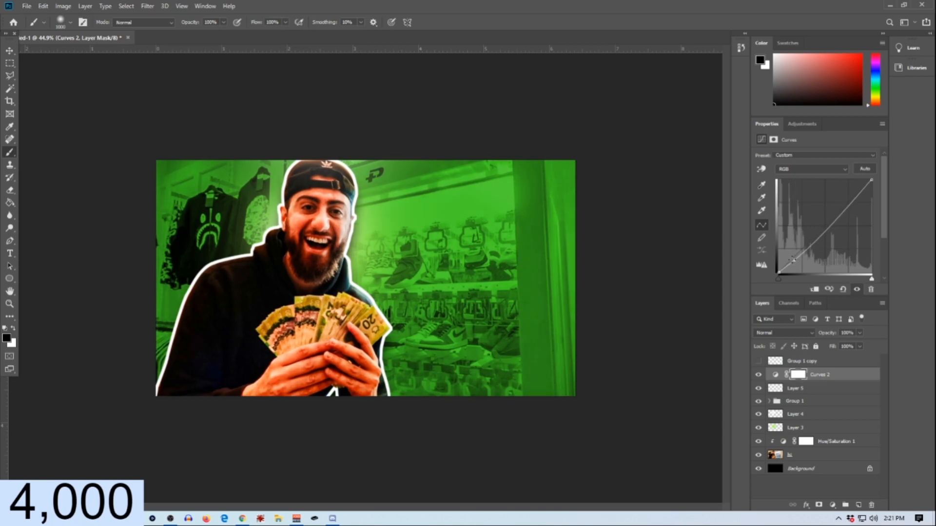
pyautogui.moveTo(794, 261); pyautogui.dragTo(794, 260)
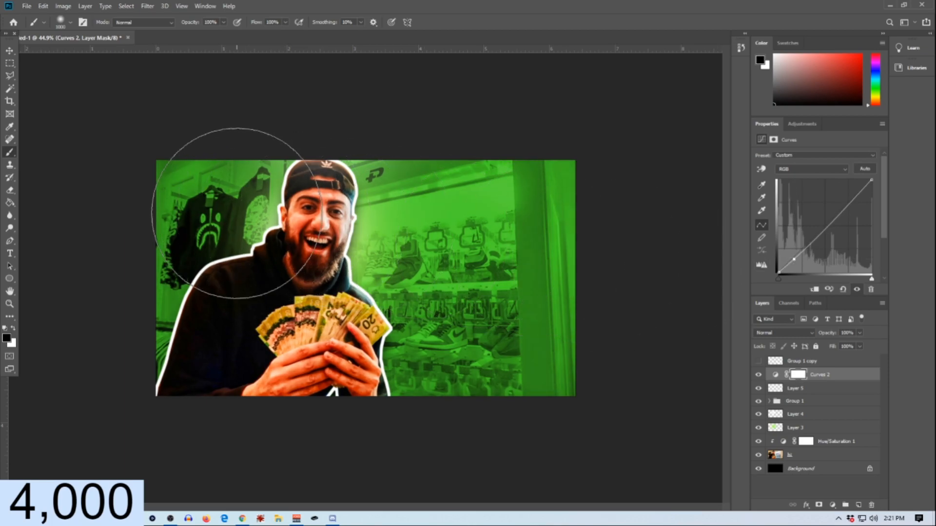
# Step: Examine the overall look of the thumbnail at small and large view scales
pyautogui.scroll(-4, 299, 298)
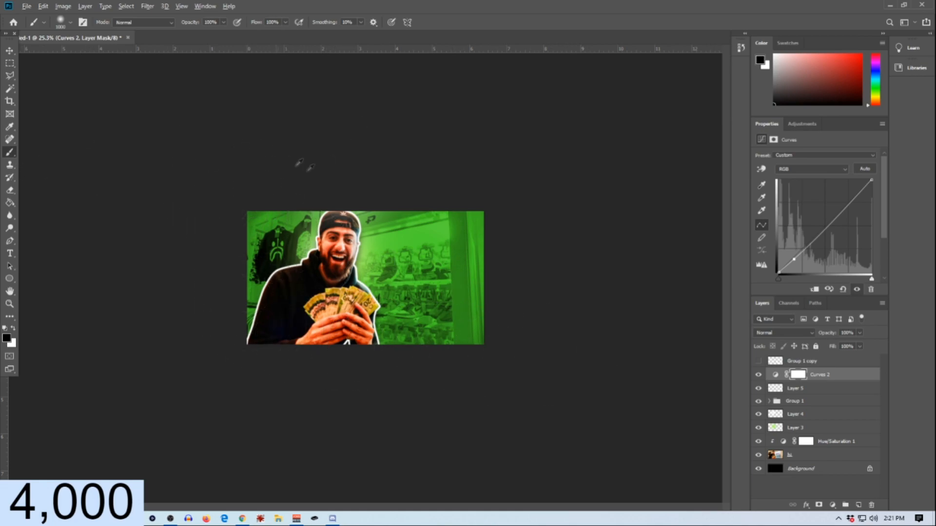
pyautogui.scroll(4, 307, 239)
pyautogui.scroll(-2, 307, 240)
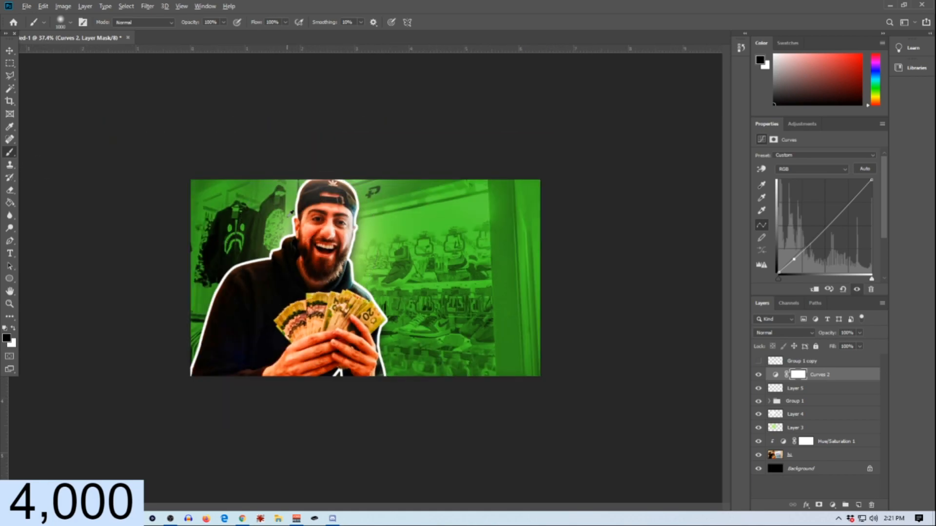
pyautogui.scroll(-2, 367, 278)
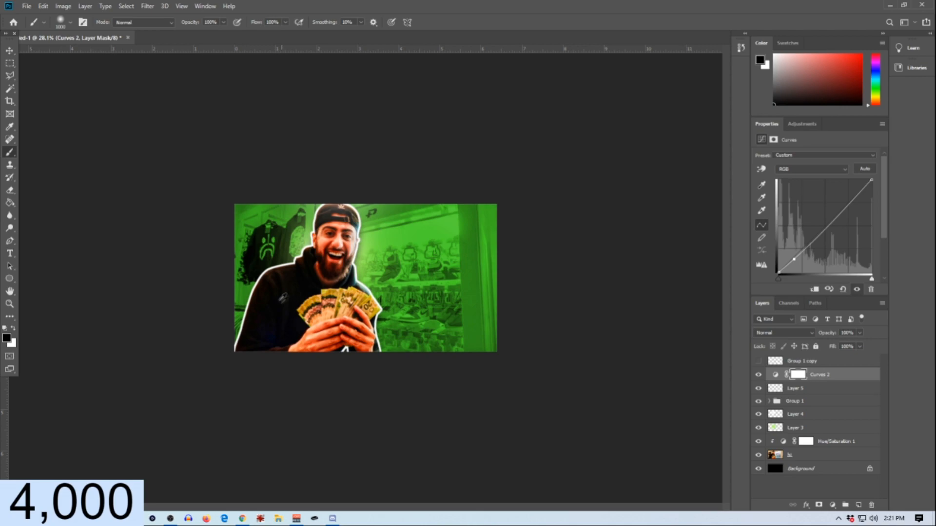
pyautogui.scroll(5, 257, 253)
pyautogui.scroll(-5, 257, 254)
pyautogui.scroll(-2, 249, 260)
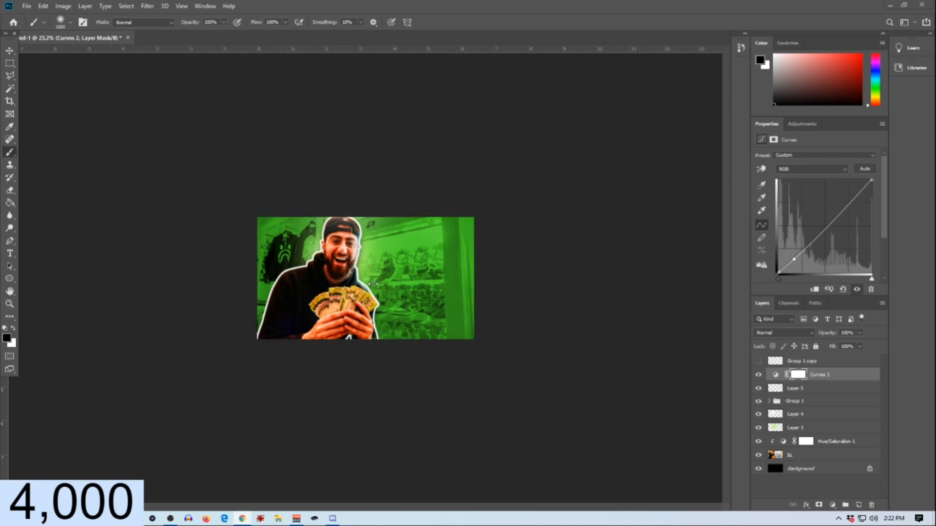
pyautogui.scroll(5, 248, 260)
# Step: Place the Arrow-PNG-Photo-Download image from the Desktop's PNGS folder as an embedded layer and hide it
pyautogui.click(26, 6)
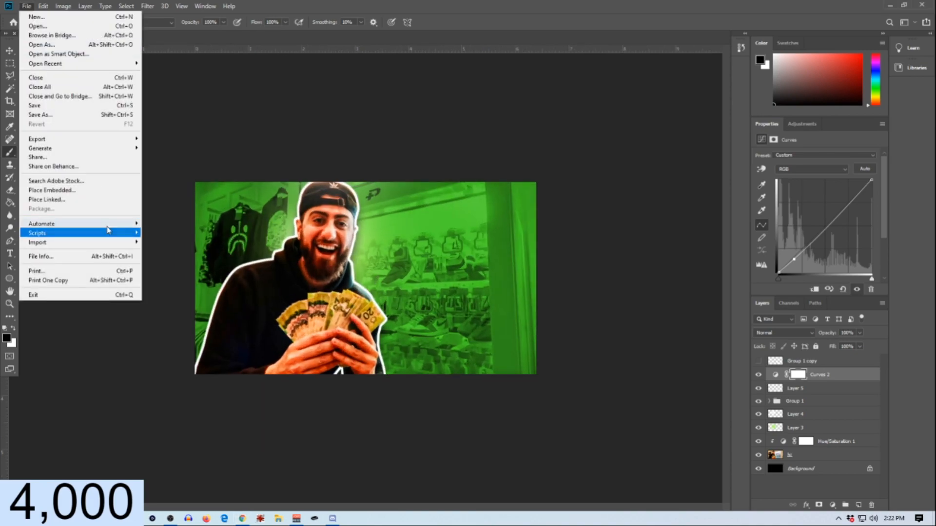
pyautogui.click(100, 191)
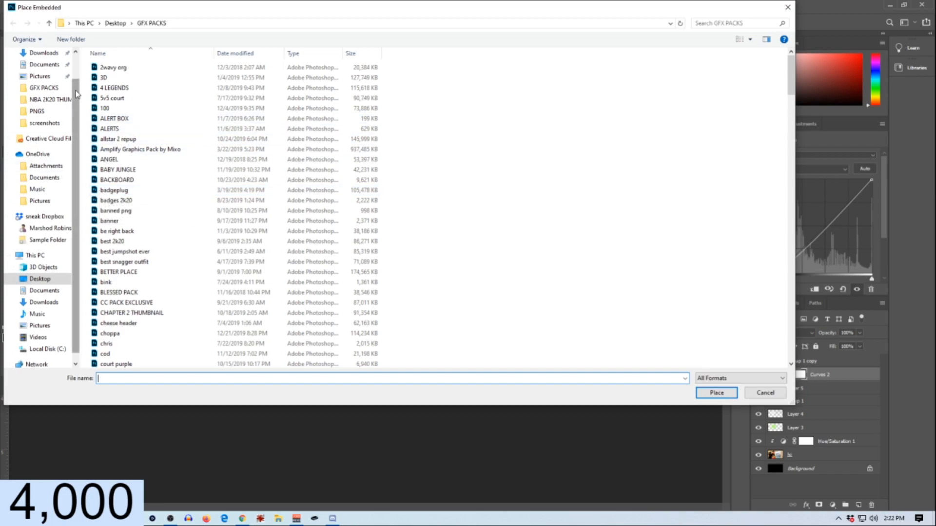
pyautogui.scroll(2, 73, 95)
pyautogui.click(40, 72)
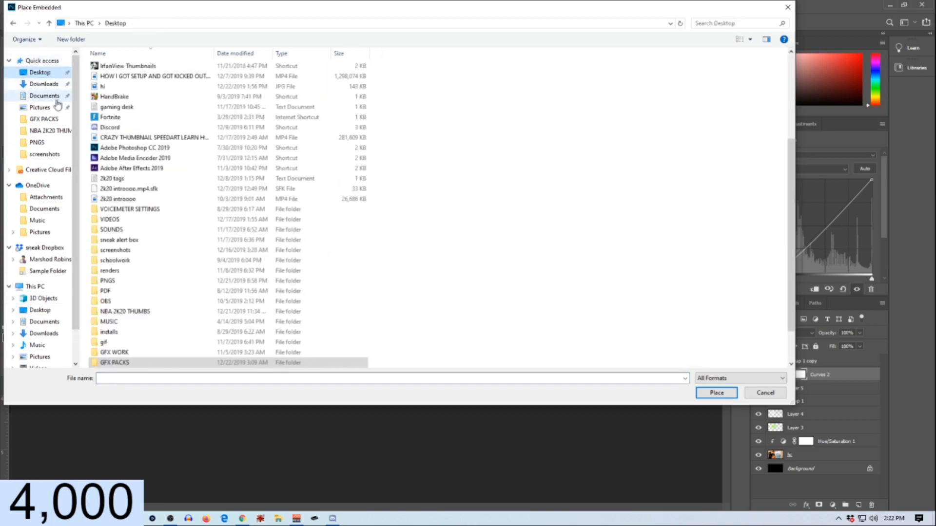
pyautogui.click(42, 142)
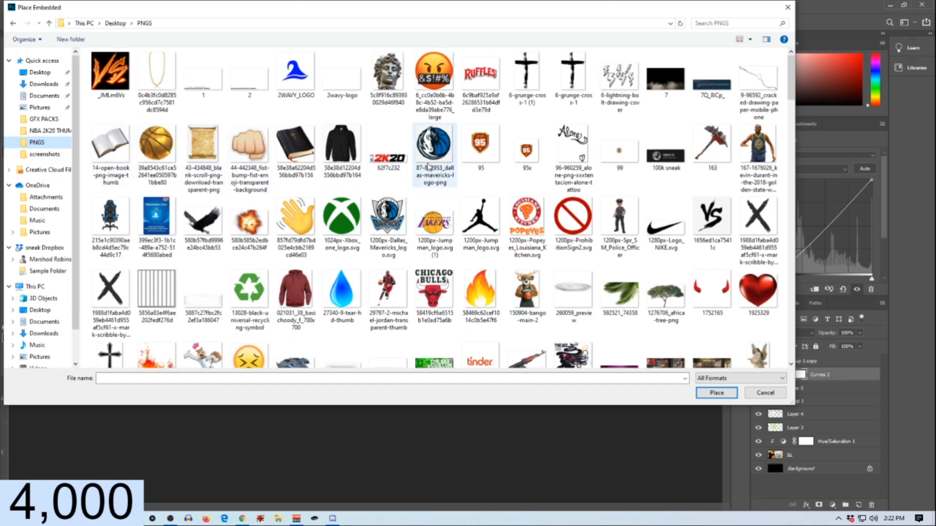
pyautogui.scroll(-3, 424, 189)
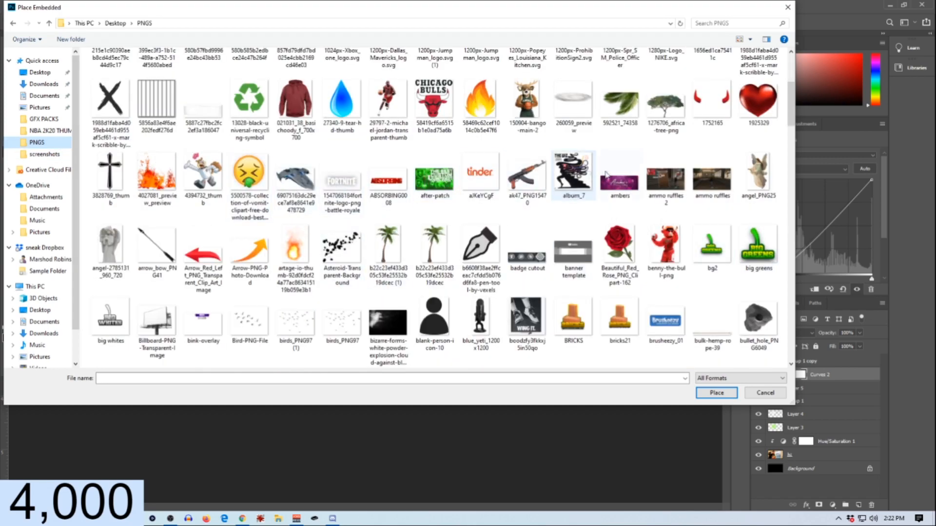
pyautogui.doubleClick(261, 255)
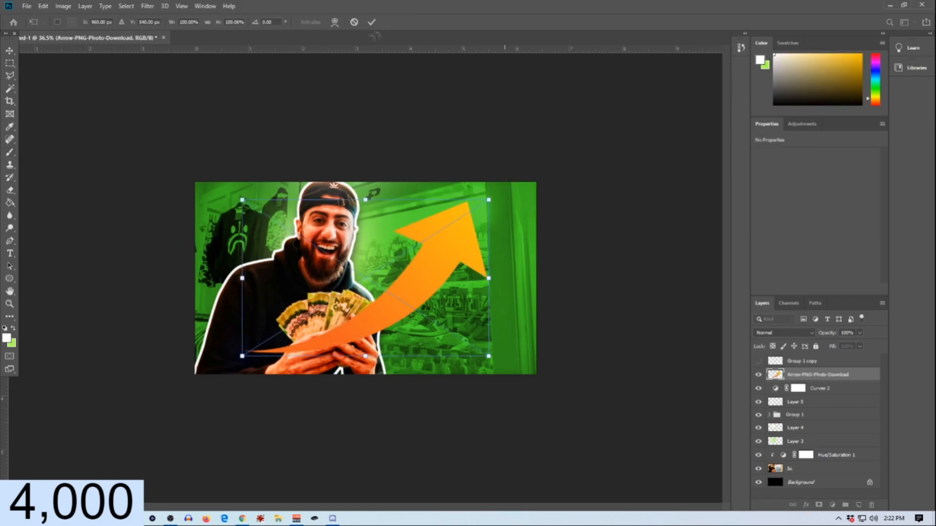
pyautogui.click(371, 25)
pyautogui.press('b')
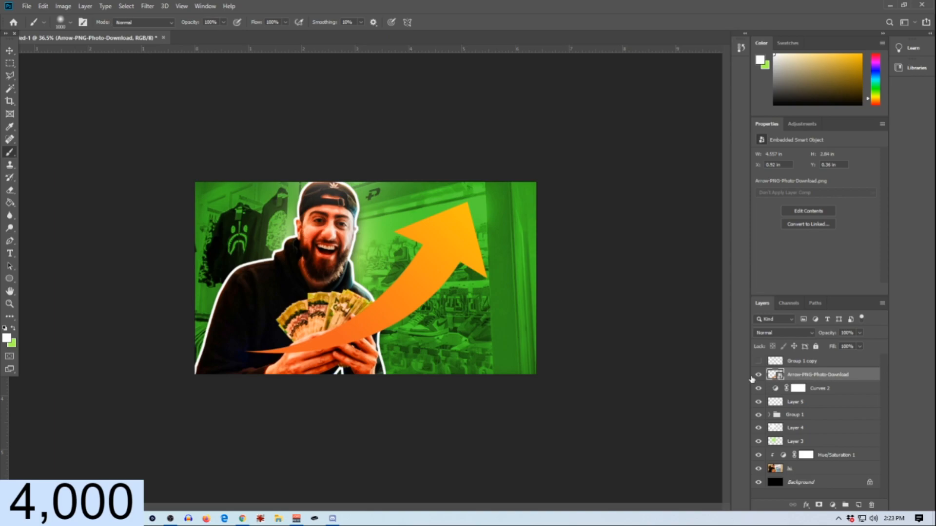
# Step: Place the GTA MONEY SIGN image from the PNGS folder as an embedded layer and hide it
pyautogui.click(26, 6)
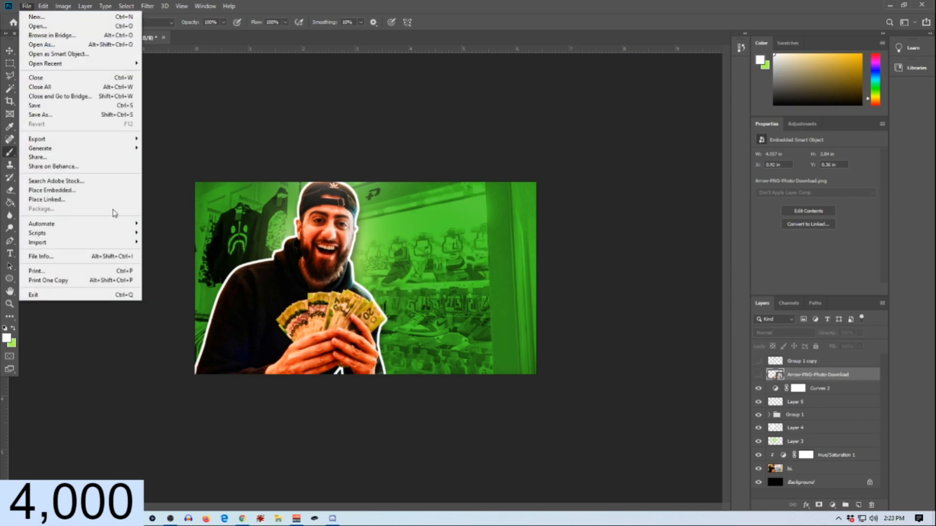
pyautogui.click(104, 191)
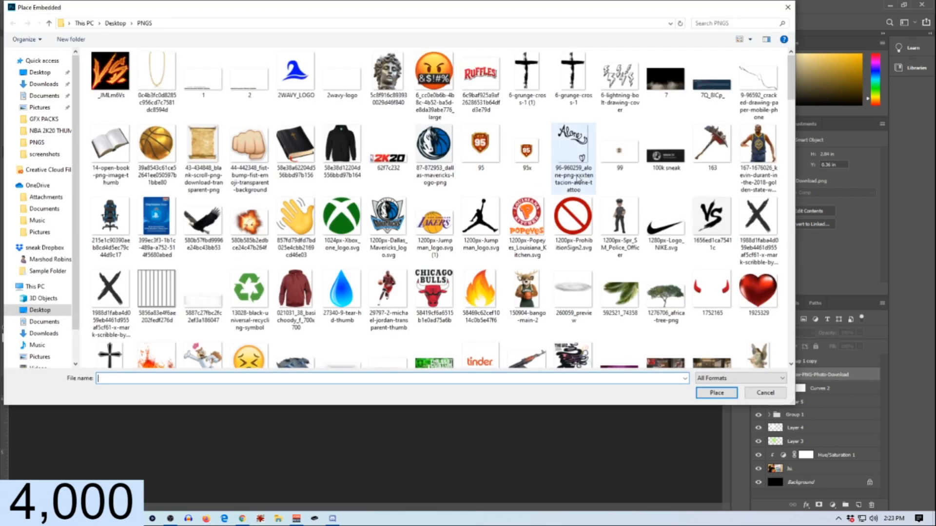
pyautogui.scroll(-3, 564, 186)
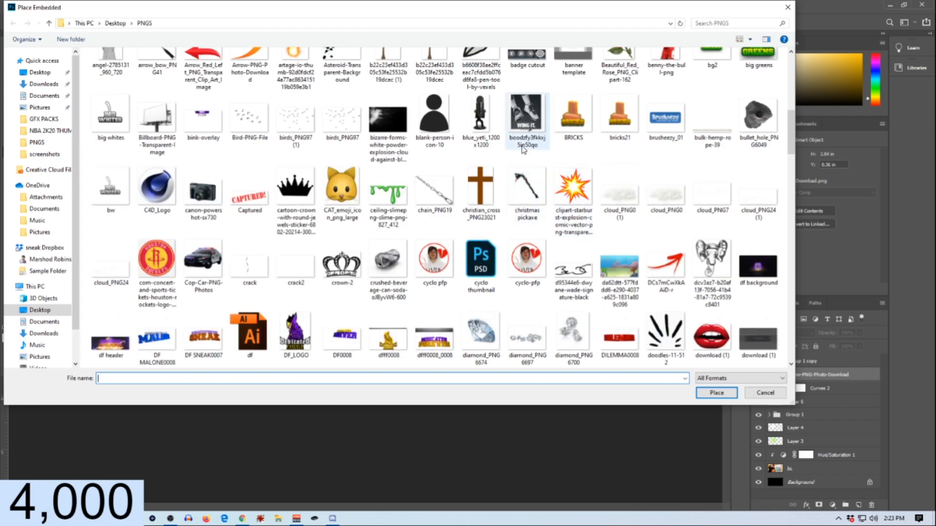
pyautogui.scroll(-5, 521, 156)
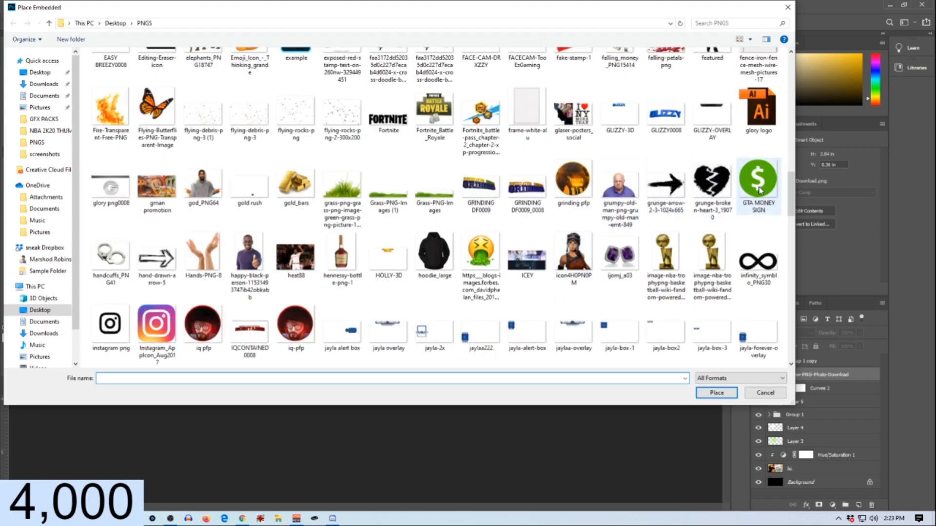
pyautogui.press('Escape')
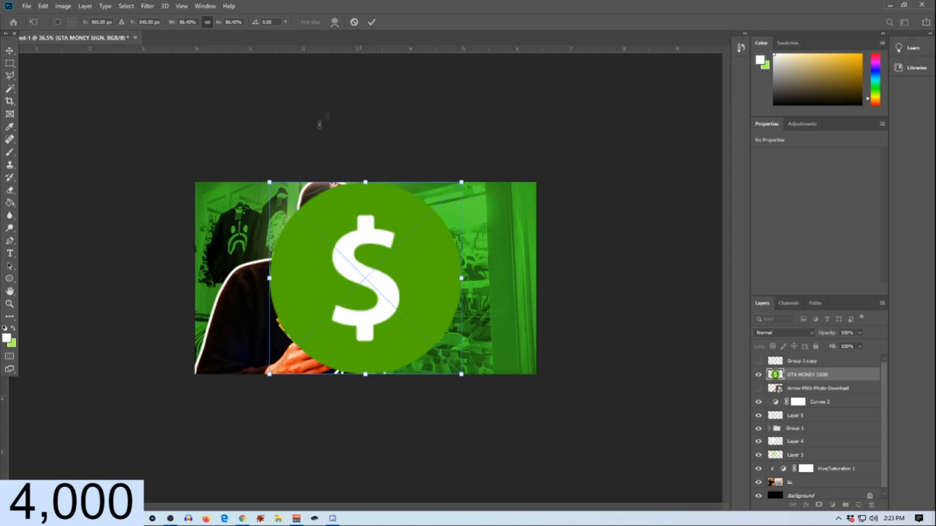
pyautogui.click(372, 22)
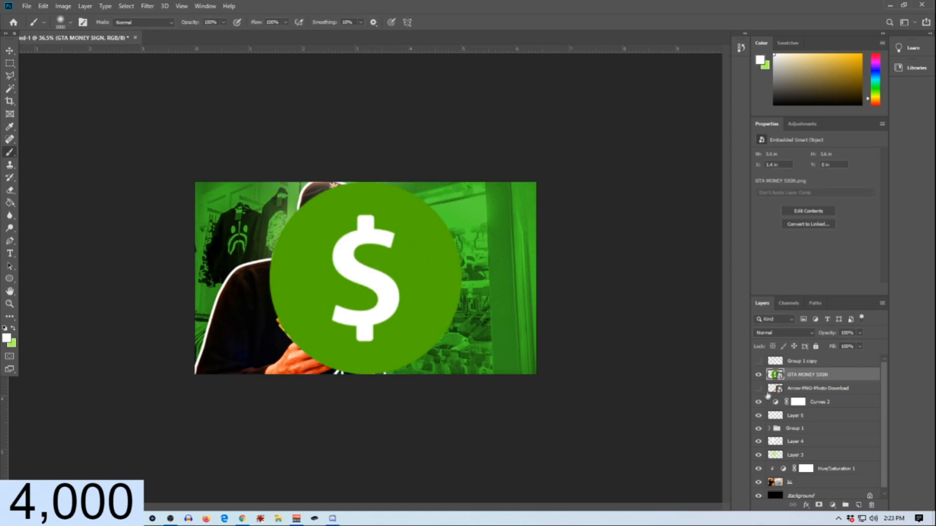
pyautogui.click(759, 374)
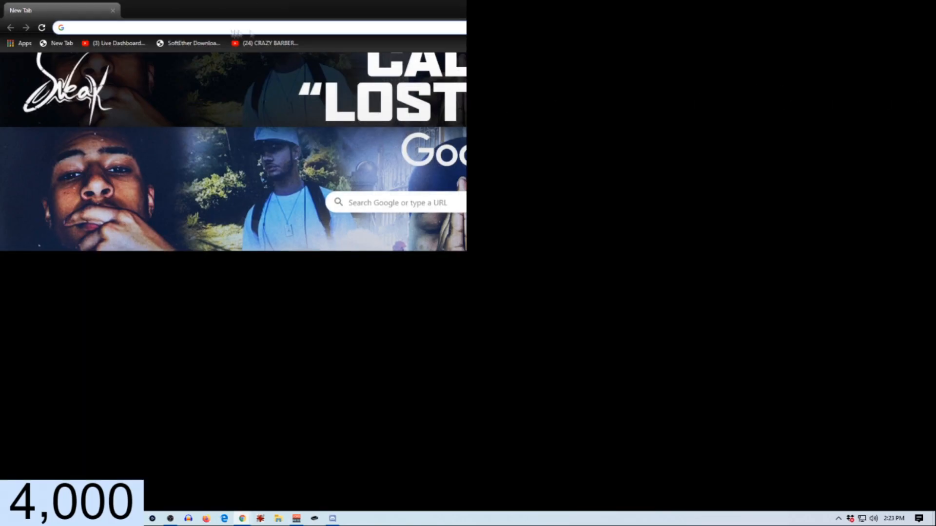
# Step: Switch to Chrome, search Google Images for "yeezy png" and open the first result, the pale grey SPLY-350 shoe
pyautogui.write('yeezy png')
pyautogui.press('Return')
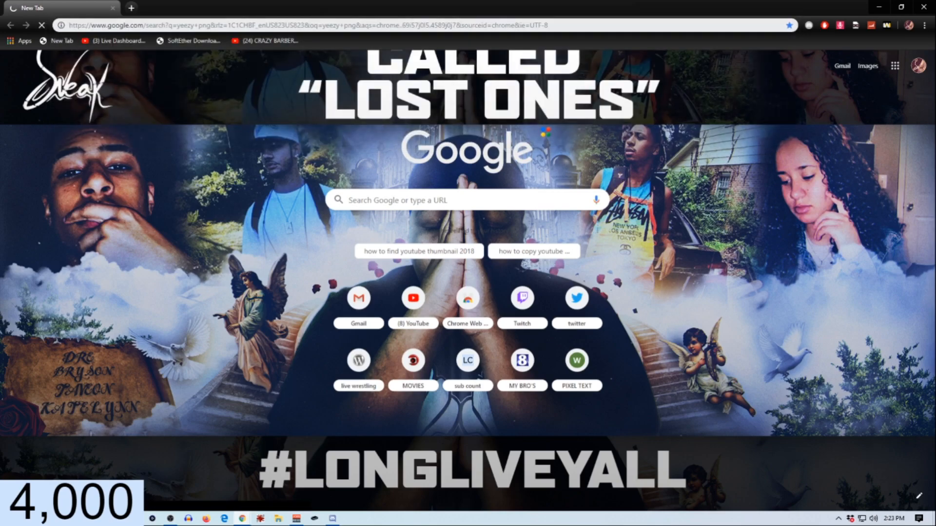
pyautogui.click(128, 83)
pyautogui.click(128, 171)
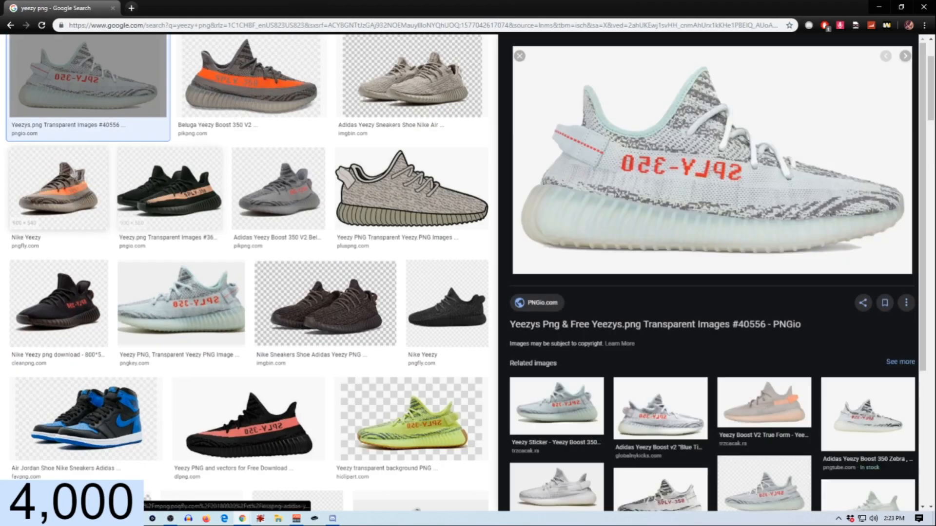
# Step: Copy the enlarged shoe image and paste it into the Photoshop thumbnail as a new layer above GTA MONEY SIGN
pyautogui.rightClick(706, 181)
pyautogui.click(736, 280)
pyautogui.hotkey('alt', 'Tab')
pyautogui.click(14, 52)
pyautogui.hotkey('ctrl', 'v')
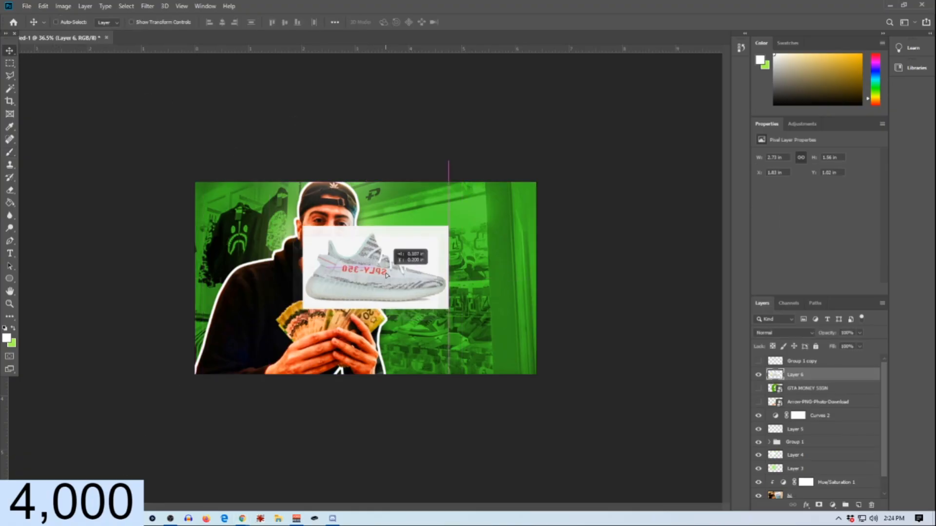
# Step: Try to delete the shoe image's pale background with the Magic Wand, then undo the removal
pyautogui.keyDown('alt'); pyautogui.scroll(4, 390, 234); pyautogui.keyUp('alt')
pyautogui.press('w')
pyautogui.click(487, 240)
pyautogui.press('Delete')
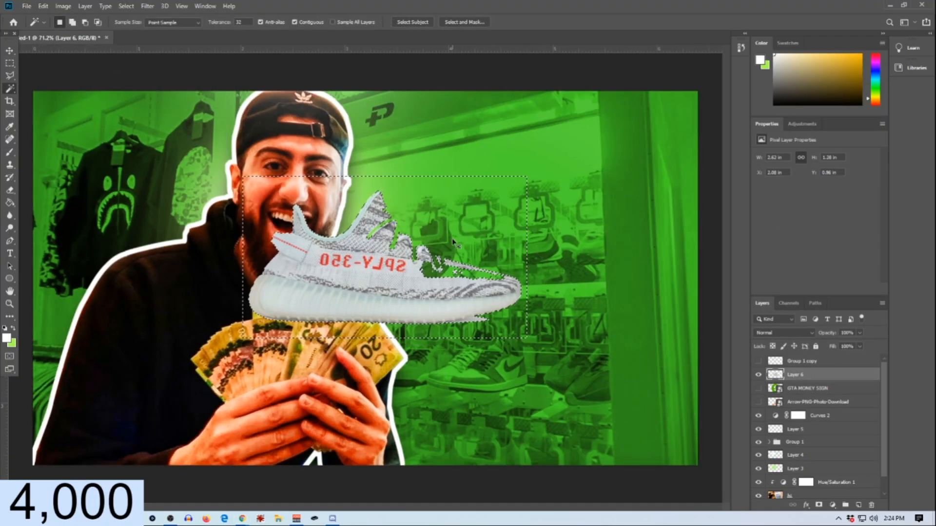
pyautogui.hotkey('ctrl', 'z')
pyautogui.hotkey('ctrl', 'z')
# Step: Start a Pen tool path at the shoe's heel and trace the heel curve down to the sole
pyautogui.keyDown('alt'); pyautogui.scroll(4, 375, 301); pyautogui.keyUp('alt')
pyautogui.press('p')
pyautogui.scroll(3, 160, 304)
pyautogui.click(126, 268)
pyautogui.moveTo(70, 347); pyautogui.dragTo(68, 367)
pyautogui.keyDown('alt'); pyautogui.click(70, 347); pyautogui.keyUp('alt')
pyautogui.scroll(-6, 42, 345)
pyautogui.scroll(5, 236, 300)
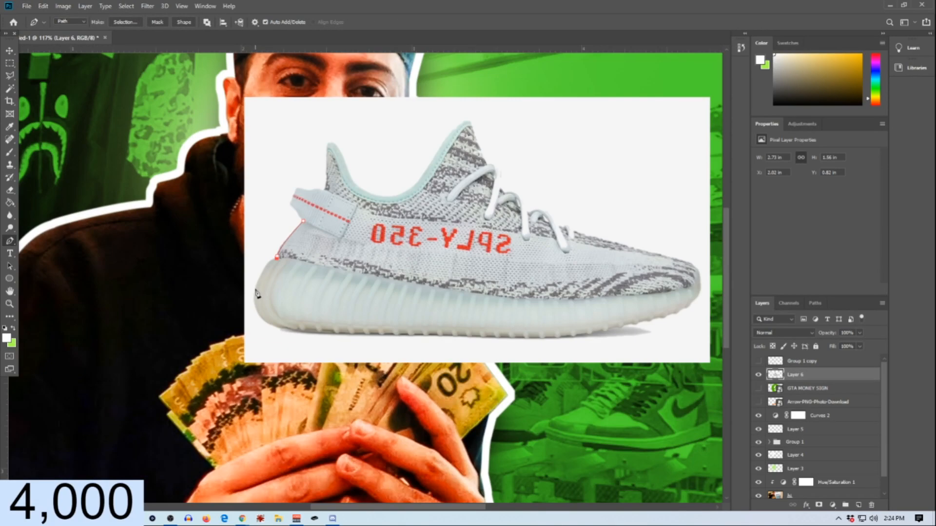
pyautogui.keyDown('alt'); pyautogui.click(254, 289); pyautogui.keyUp('alt')
pyautogui.moveTo(254, 290); pyautogui.dragTo(301, 332)
pyautogui.keyDown('alt'); pyautogui.click(277, 326); pyautogui.keyUp('alt')
# Step: Continue the pen path along the underside of the sole towards the toe, excluding the shadow
pyautogui.click(286, 329)
pyautogui.click(312, 331)
pyautogui.click(328, 333)
pyautogui.click(346, 334)
pyautogui.click(374, 333)
pyautogui.click(390, 334)
pyautogui.click(409, 335)
pyautogui.click(419, 334)
pyautogui.click(429, 335)
pyautogui.click(441, 335)
pyautogui.click(449, 337)
pyautogui.click(475, 335)
pyautogui.click(500, 336)
pyautogui.click(517, 337)
pyautogui.click(543, 339)
pyautogui.click(547, 339)
pyautogui.click(566, 338)
pyautogui.click(573, 335)
pyautogui.click(580, 332)
pyautogui.click(606, 330)
# Step: Trace the pen path around the toe and along the upper edge to the lower laces
pyautogui.click(664, 315)
pyautogui.click(700, 296)
pyautogui.click(701, 288)
pyautogui.click(695, 268)
pyautogui.click(642, 249)
pyautogui.click(575, 230)
pyautogui.click(563, 226)
pyautogui.click(555, 223)
pyautogui.moveTo(529, 211); pyautogui.dragTo(483, 206)
pyautogui.keyDown('alt'); pyautogui.click(529, 210); pyautogui.keyUp('alt')
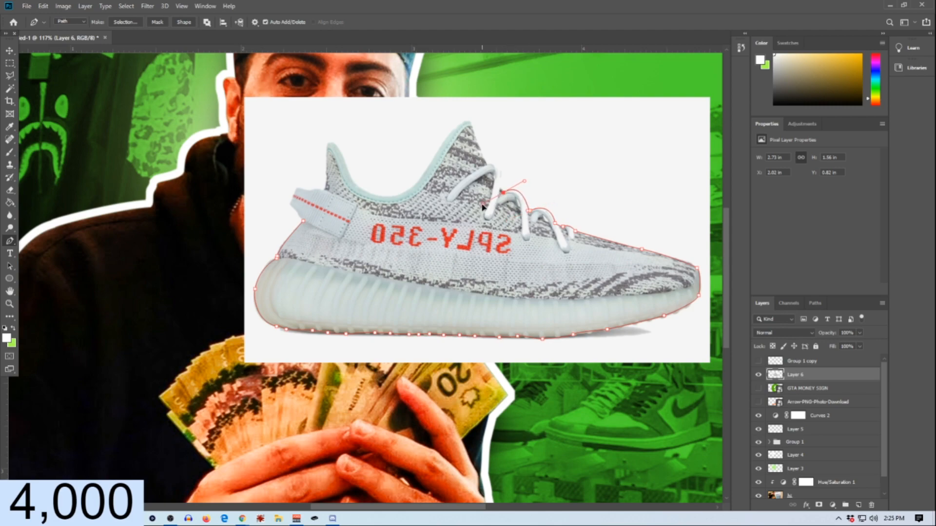
# Step: Trace the pen path over the top lace and tongue, then around the ankle collar to the back of the heel
pyautogui.moveTo(487, 164); pyautogui.dragTo(466, 169)
pyautogui.scroll(2, 472, 189)
pyautogui.click(471, 168)
pyautogui.click(453, 178)
pyautogui.click(443, 191)
pyautogui.click(420, 225)
pyautogui.click(366, 239)
pyautogui.click(356, 232)
pyautogui.click(330, 190)
pyautogui.click(327, 223)
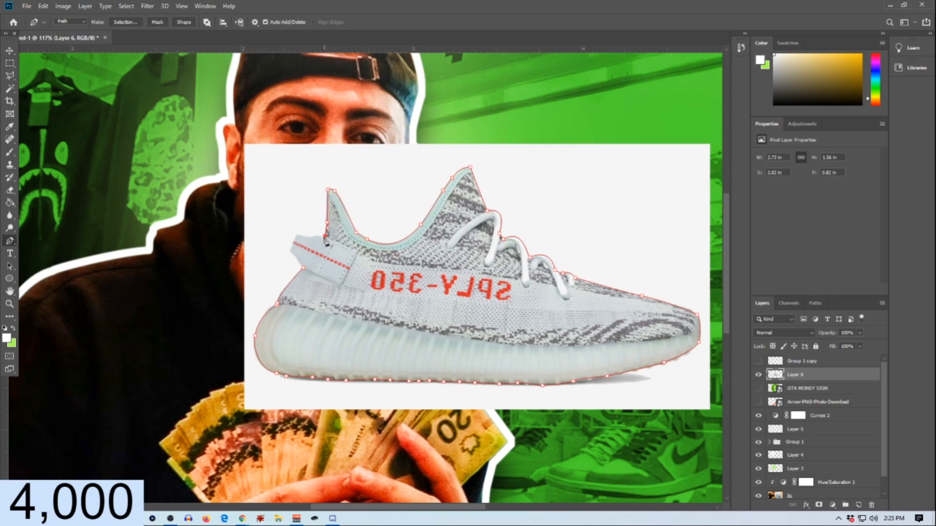
# Step: Trace around the heel pull tab and close the shoe path at its starting point
pyautogui.click(311, 236)
pyautogui.click(301, 235)
pyautogui.click(296, 234)
pyautogui.click(291, 250)
pyautogui.click(303, 267)
# Step: Convert the shoe path into a new anti-aliased selection with a 0.5-pixel feather radius
pyautogui.hotkey('ctrl', '-')
pyautogui.hotkey('ctrl', '-')
pyautogui.hotkey('ctrl', '-')
pyautogui.rightClick(342, 288)
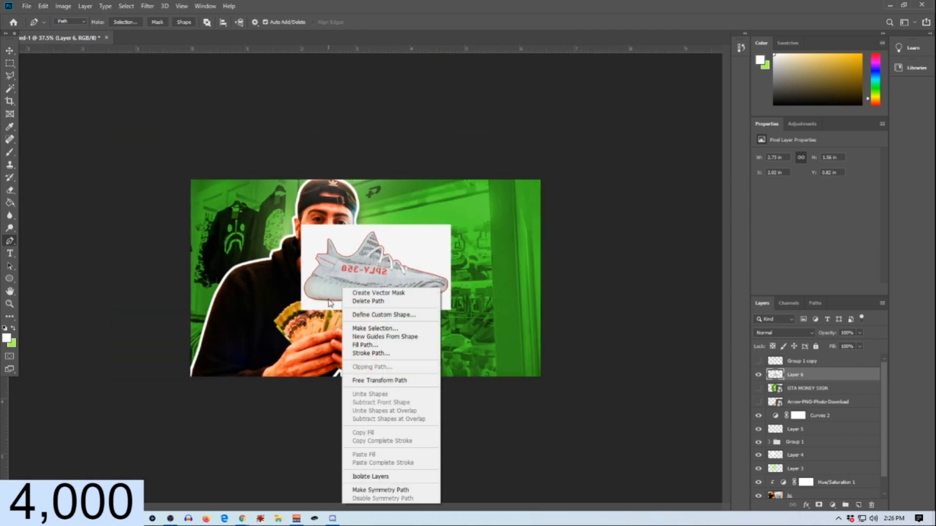
pyautogui.click(390, 330)
pyautogui.click(417, 152)
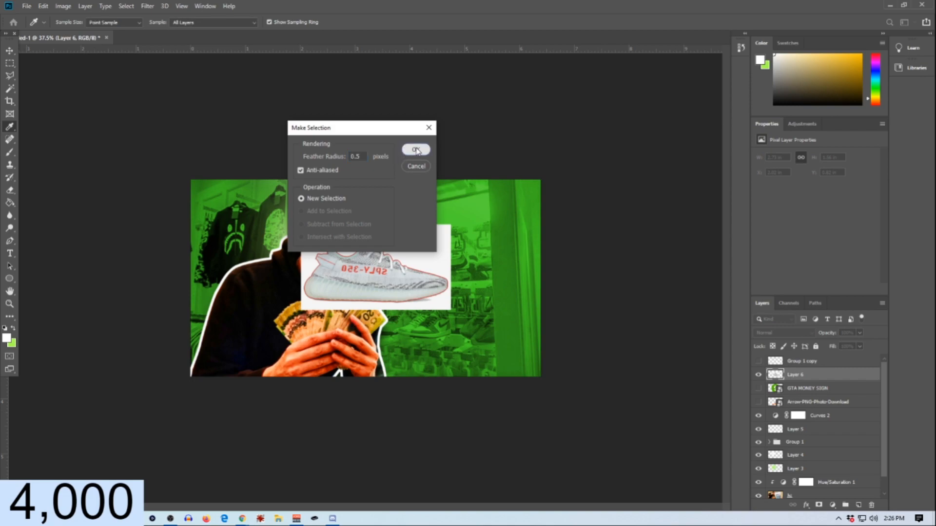
# Step: Copy the selected shoe to its own layer and delete the original Layer 6 with the white background
pyautogui.click(9, 63)
pyautogui.rightClick(387, 268)
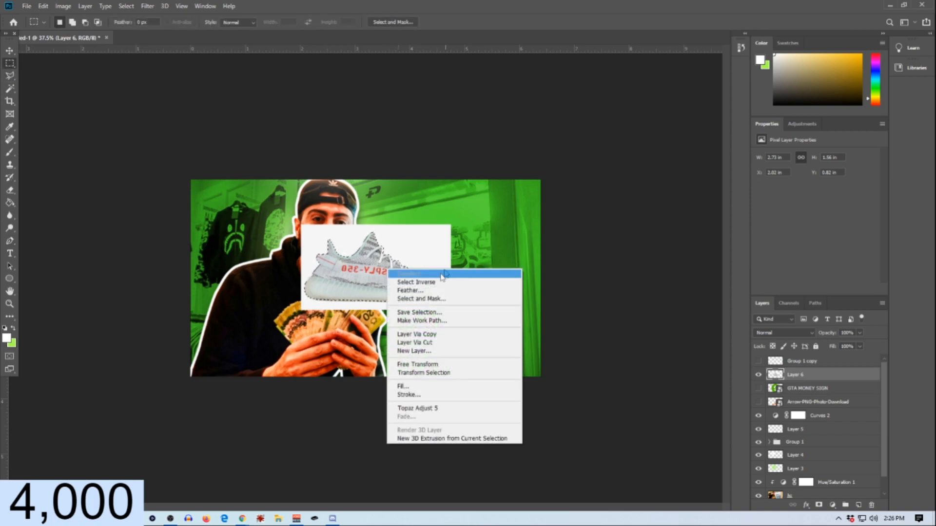
pyautogui.click(445, 335)
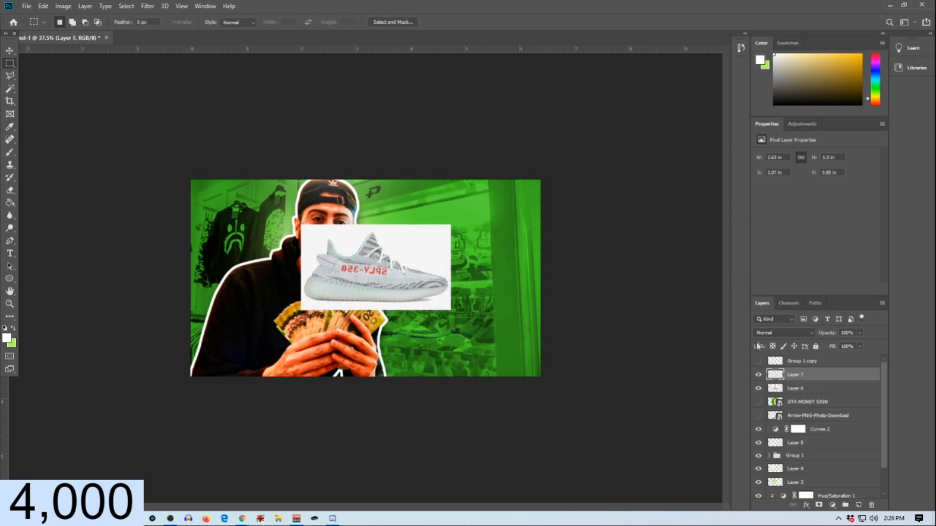
pyautogui.click(809, 390)
pyautogui.press('Delete')
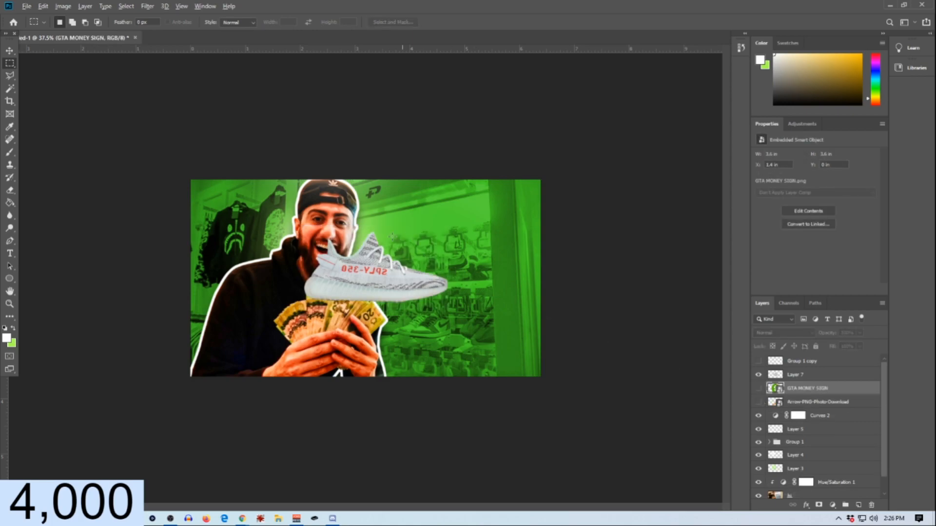
# Step: Select Layer 7 and move the cut-out shoe up beside the man's face, clear of him
pyautogui.scroll(7, 249, 260)
pyautogui.scroll(-5, 273, 210)
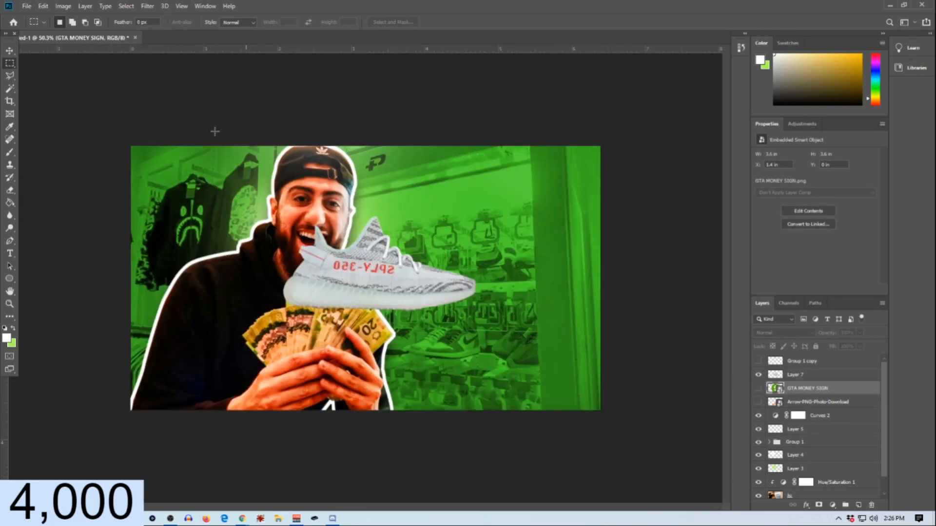
pyautogui.click(9, 50)
pyautogui.moveTo(373, 283); pyautogui.dragTo(449, 239)
pyautogui.hotkey('ctrl', 'z')
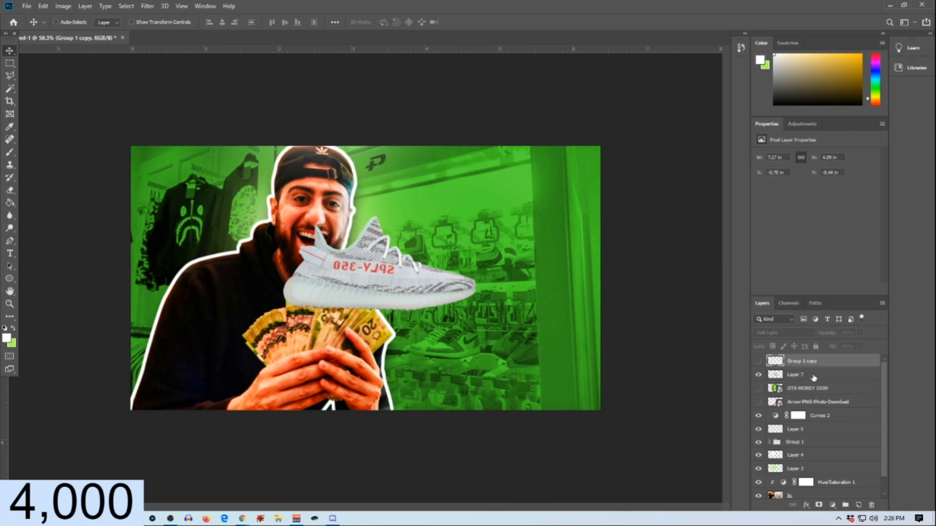
pyautogui.click(809, 374)
pyautogui.moveTo(336, 286); pyautogui.dragTo(411, 254)
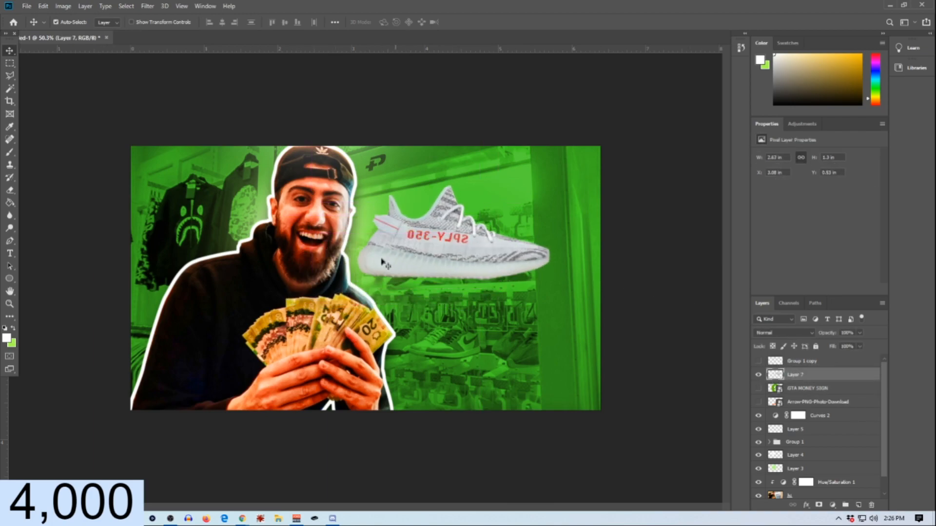
# Step: Scale the shoe to about 98%, then scale it again to about 87% and rotate it about -6.5° beside the man
pyautogui.hotkey('ctrl', 't')
pyautogui.moveTo(552, 179); pyautogui.dragTo(547, 186)
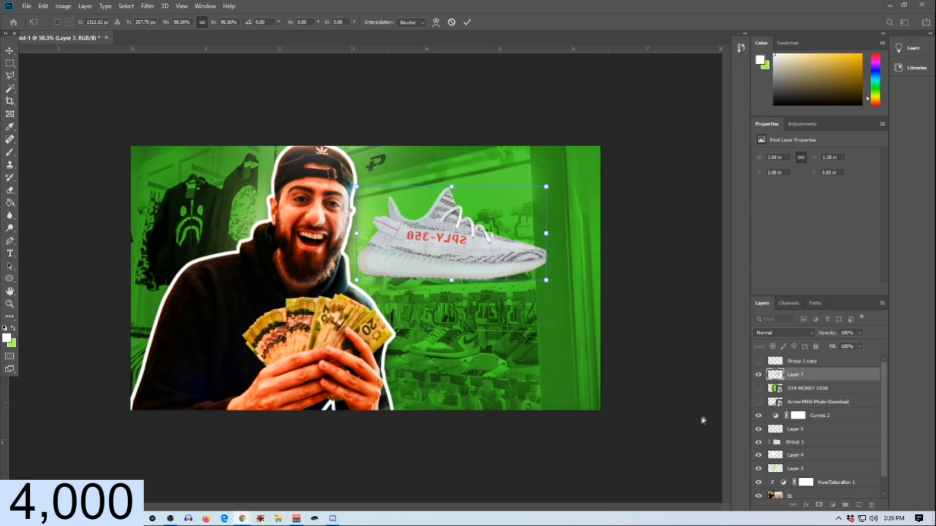
pyautogui.scroll(-3, 341, 210)
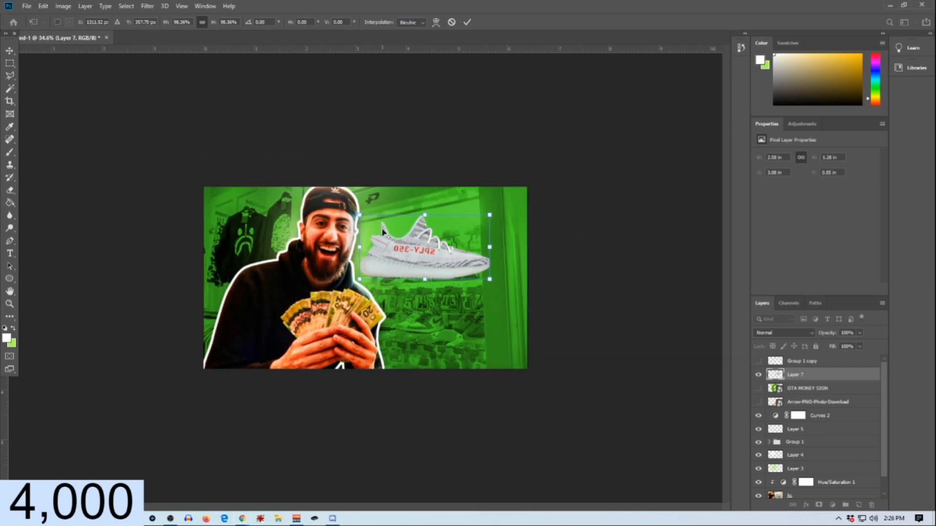
pyautogui.click(467, 22)
pyautogui.hotkey('ctrl', 't')
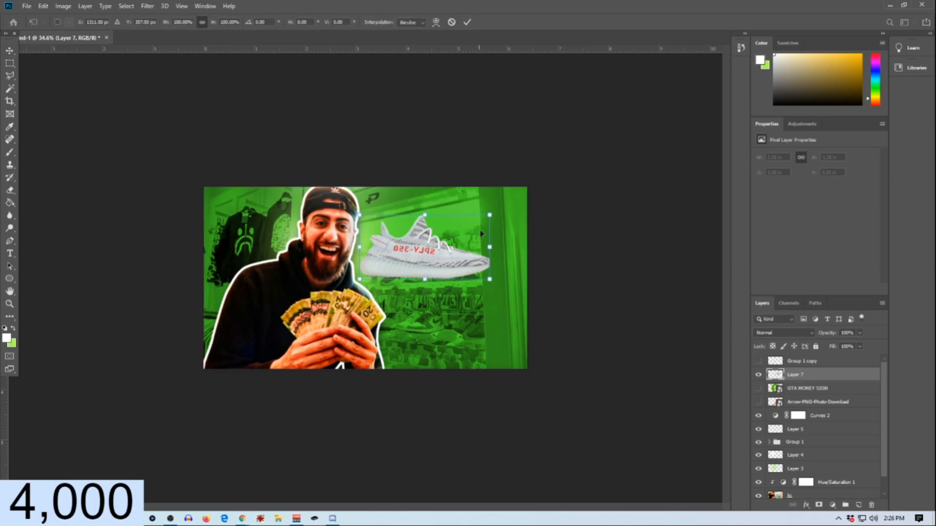
pyautogui.moveTo(498, 210)
pyautogui.mouseDown()
pyautogui.moveTo(493, 201)
pyautogui.moveTo(467, 222)
pyautogui.moveTo(485, 209)
pyautogui.mouseUp()
pyautogui.moveTo(438, 257)
pyautogui.mouseDown()
pyautogui.moveTo(415, 266)
pyautogui.moveTo(424, 266)
pyautogui.mouseUp()
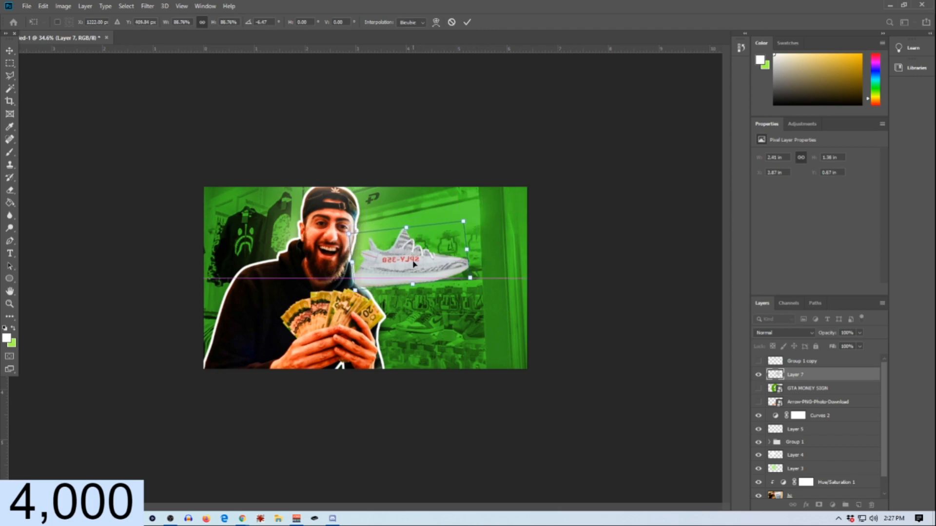
pyautogui.click(463, 19)
# Step: Move the shoe layer below Group 1 and nudge the shoe slightly upward behind the man
pyautogui.moveTo(835, 379); pyautogui.dragTo(848, 463)
pyautogui.moveTo(383, 288); pyautogui.dragTo(372, 279)
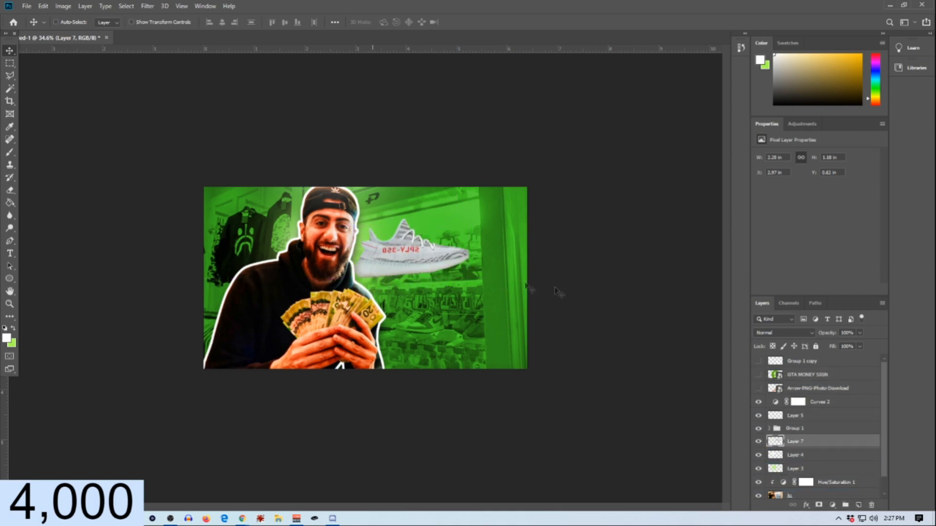
# Step: Apply a Color Overlay with colour 000000 to the shoe on Layer 7
pyautogui.doubleClick(848, 441)
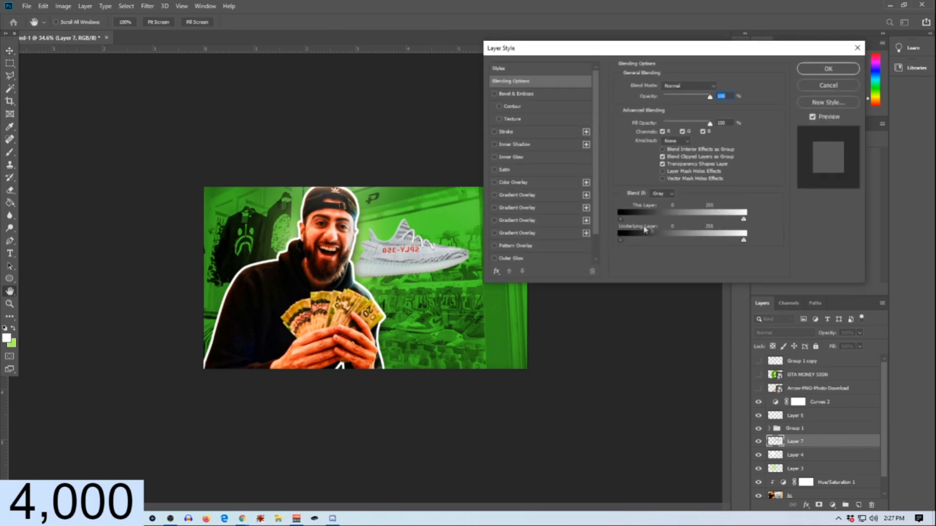
pyautogui.click(495, 183)
pyautogui.click(519, 184)
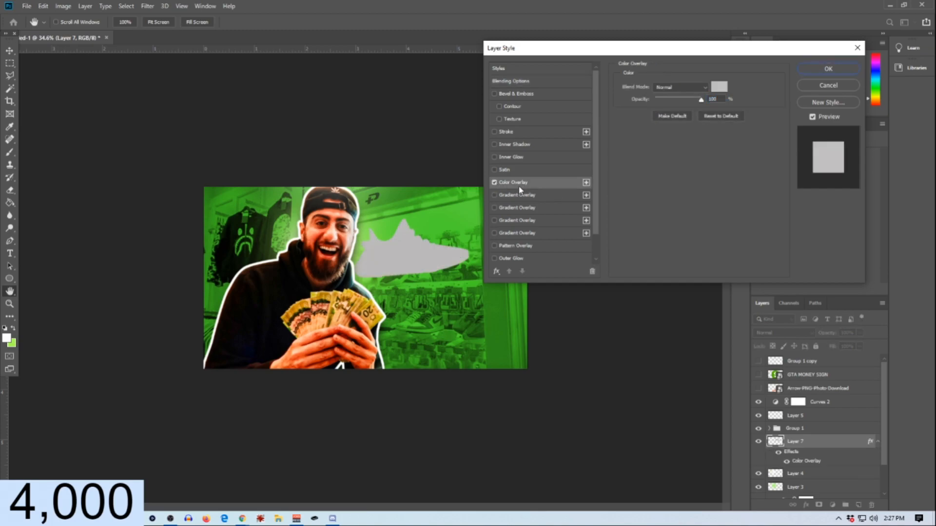
pyautogui.click(724, 90)
pyautogui.write('000000')
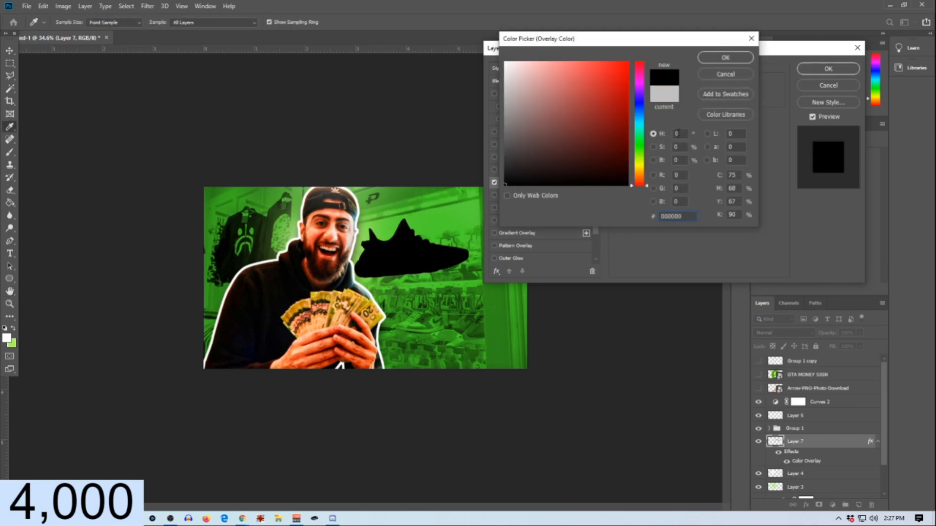
pyautogui.click(726, 58)
pyautogui.click(828, 69)
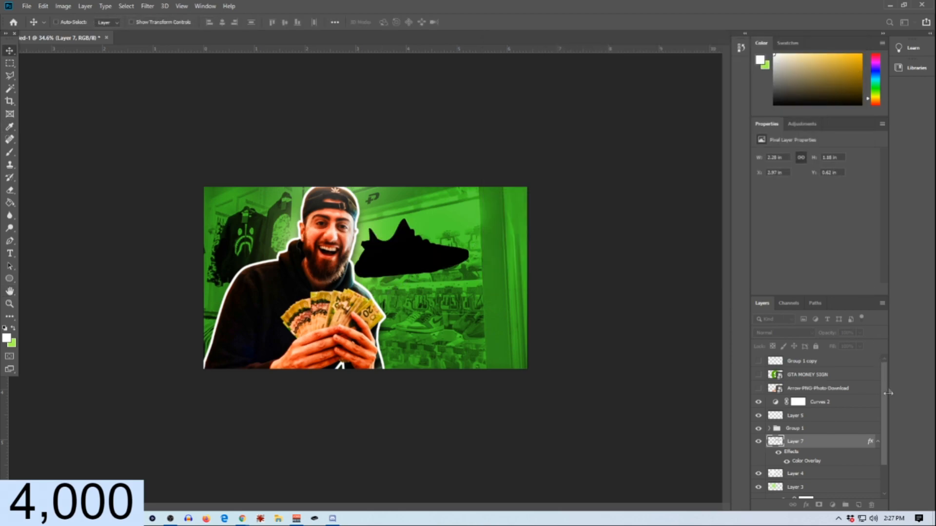
# Step: Load the shoe's outline as a selection and add a new empty layer above Layer 7
pyautogui.keyDown('ctrl'); pyautogui.click(776, 441); pyautogui.keyUp('ctrl')
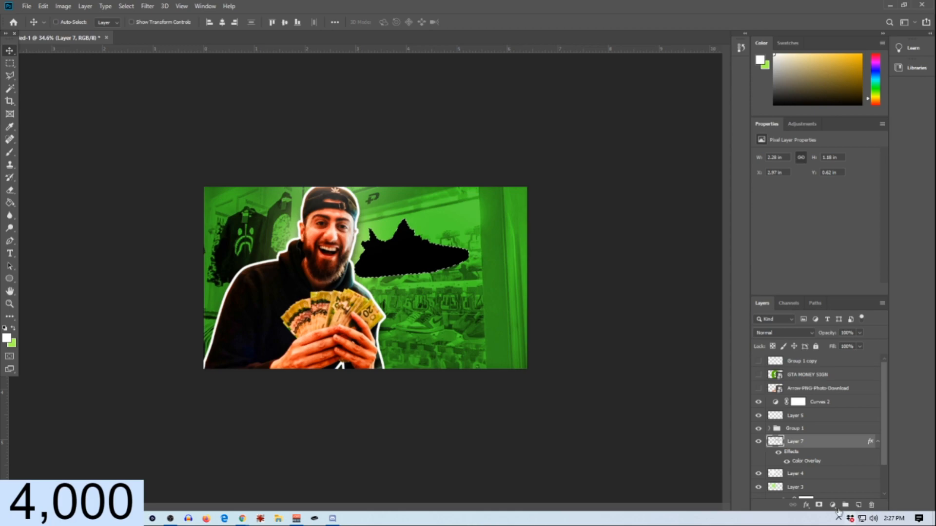
pyautogui.click(863, 507)
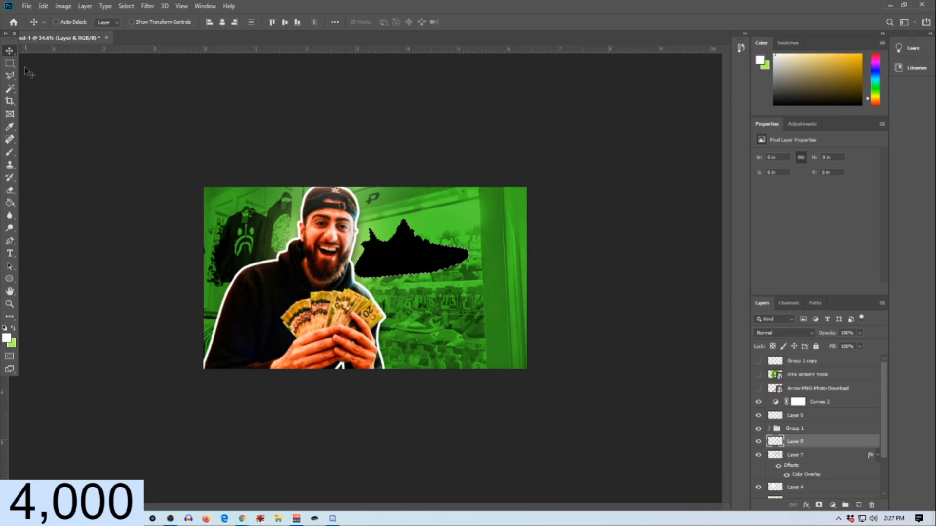
pyautogui.click(10, 64)
# Step: Try a 7 px white outside stroke around the shoe selection, then undo it
pyautogui.rightClick(423, 243)
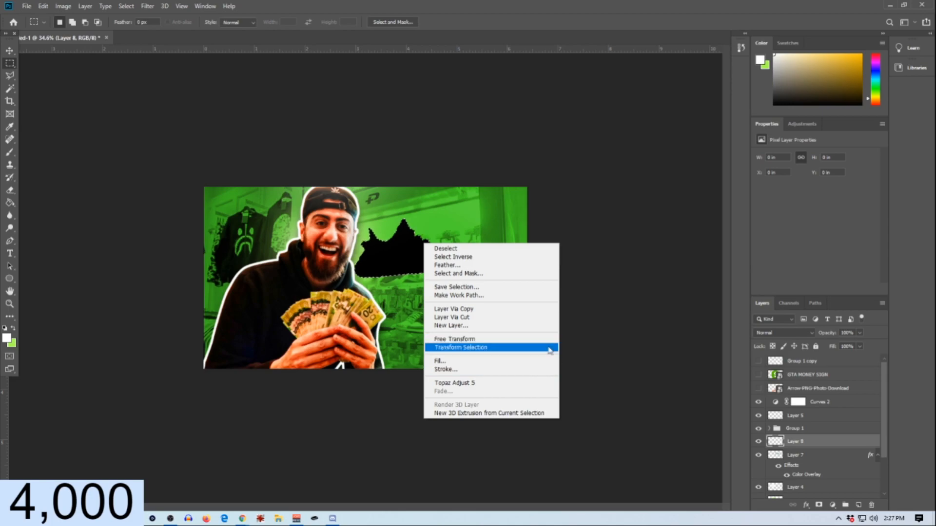
pyautogui.click(527, 370)
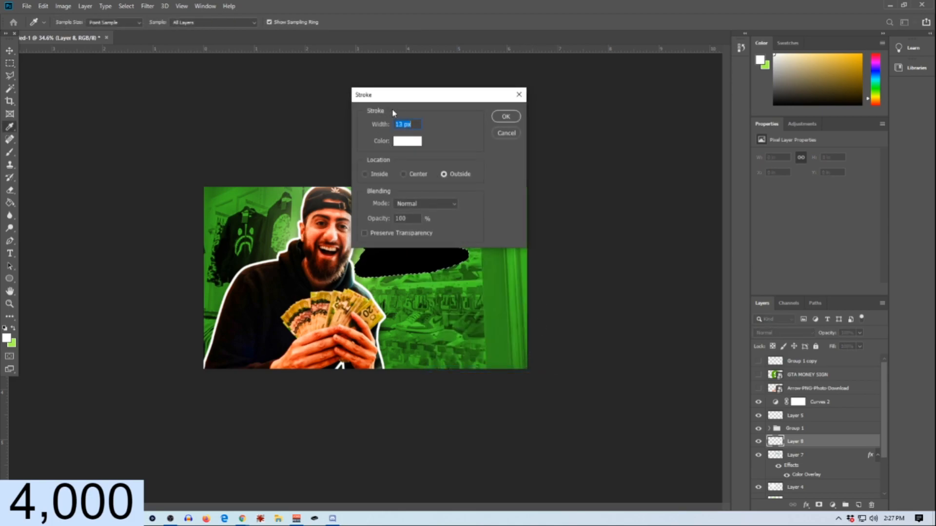
pyautogui.write('7')
pyautogui.click(507, 117)
pyautogui.press('m')
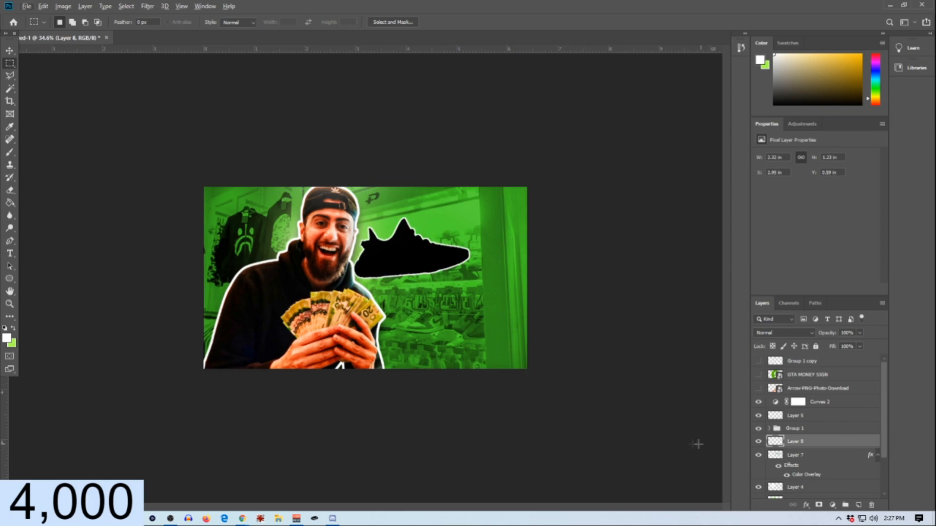
pyautogui.hotkey('ctrl', 'z')
# Step: Apply a thicker white outside stroke to the shoe selection on Layer 8 and deselect it
pyautogui.rightClick(400, 241)
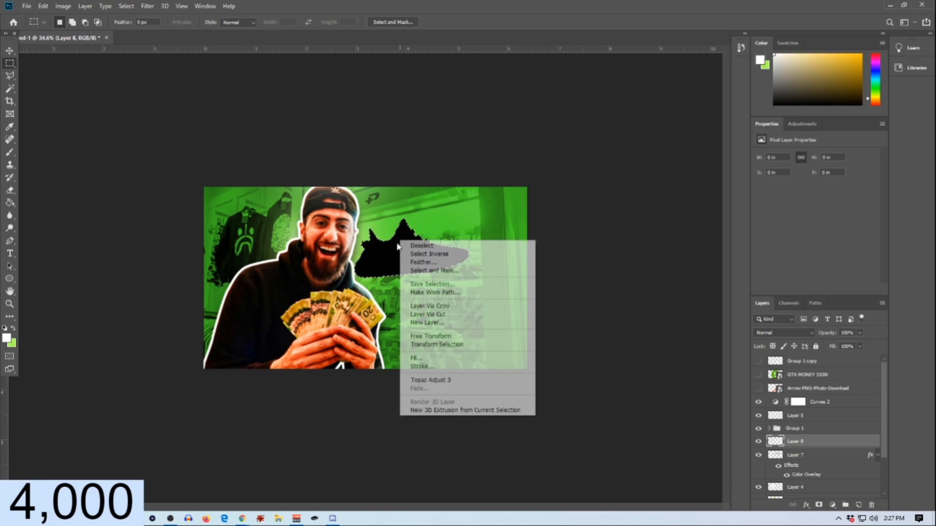
pyautogui.click(459, 367)
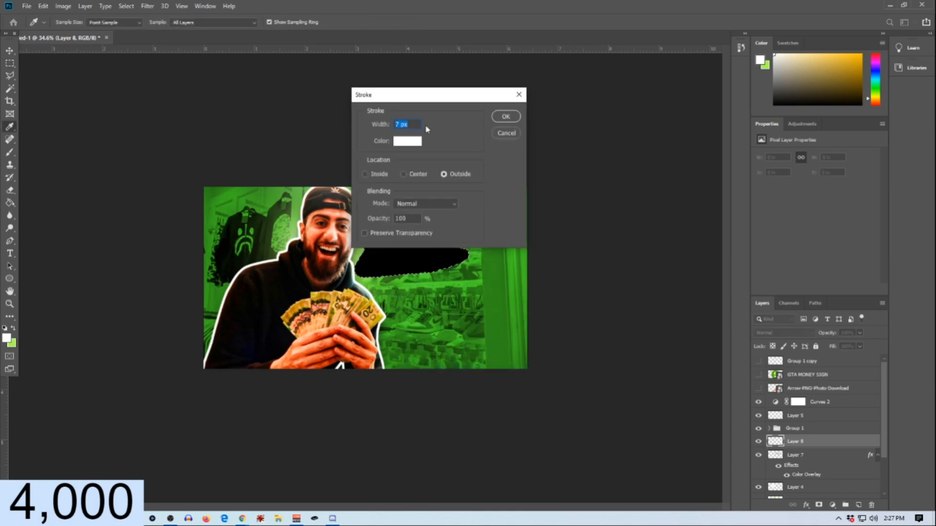
pyautogui.write('1')
pyautogui.press('Return')
pyautogui.press('m')
pyautogui.click(428, 252)
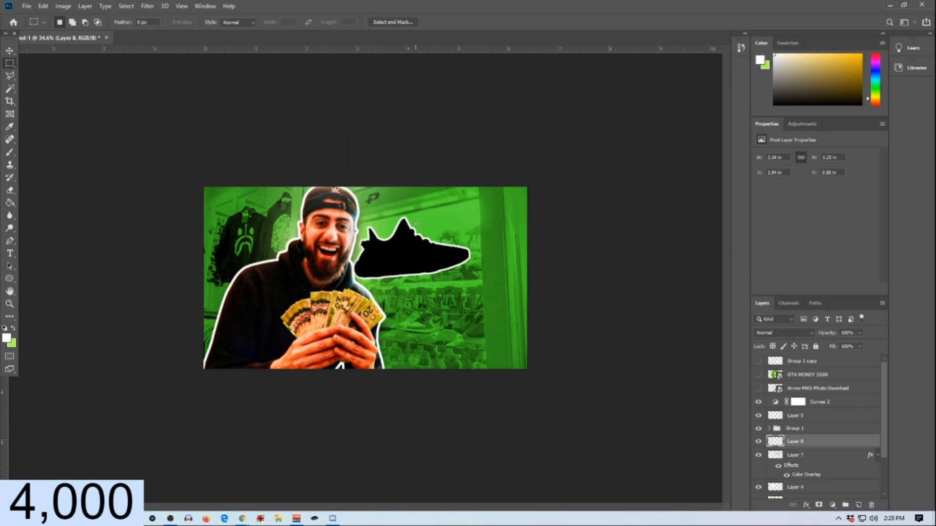
# Step: Add a black drop shadow to the shoe on Layer 7 with 47% opacity, 14 px distance and an increased size
pyautogui.scroll(-3, 416, 216)
pyautogui.scroll(1, 502, 296)
pyautogui.keyDown('shift'); pyautogui.click(821, 459); pyautogui.keyUp('shift')
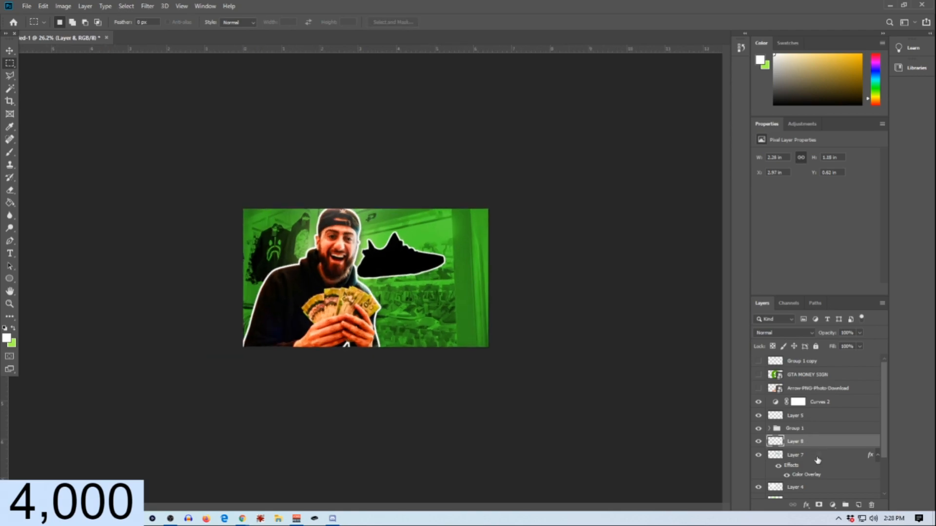
pyautogui.scroll(-2, 821, 458)
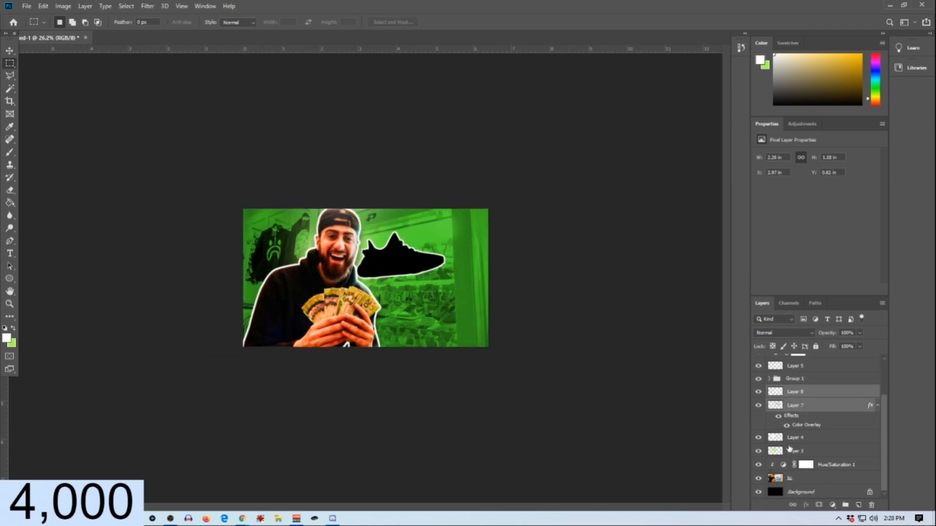
pyautogui.click(842, 408)
pyautogui.doubleClick(840, 405)
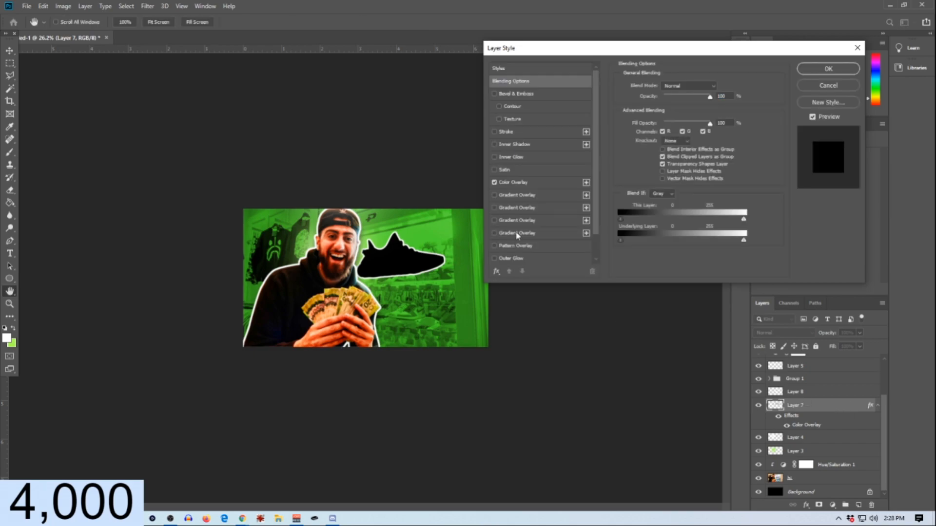
pyautogui.scroll(-1, 502, 253)
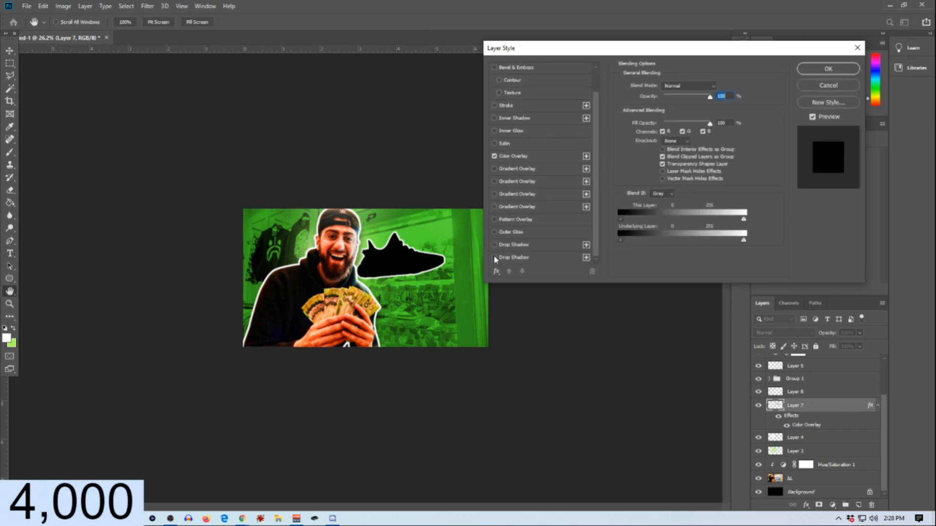
pyautogui.click(495, 258)
pyautogui.click(503, 258)
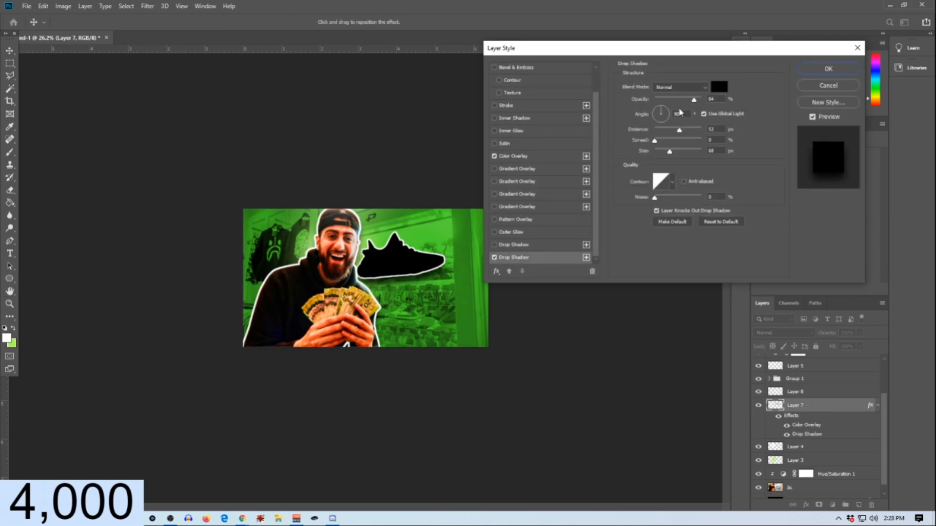
pyautogui.moveTo(678, 132); pyautogui.dragTo(663, 132)
pyautogui.moveTo(694, 100); pyautogui.dragTo(680, 153)
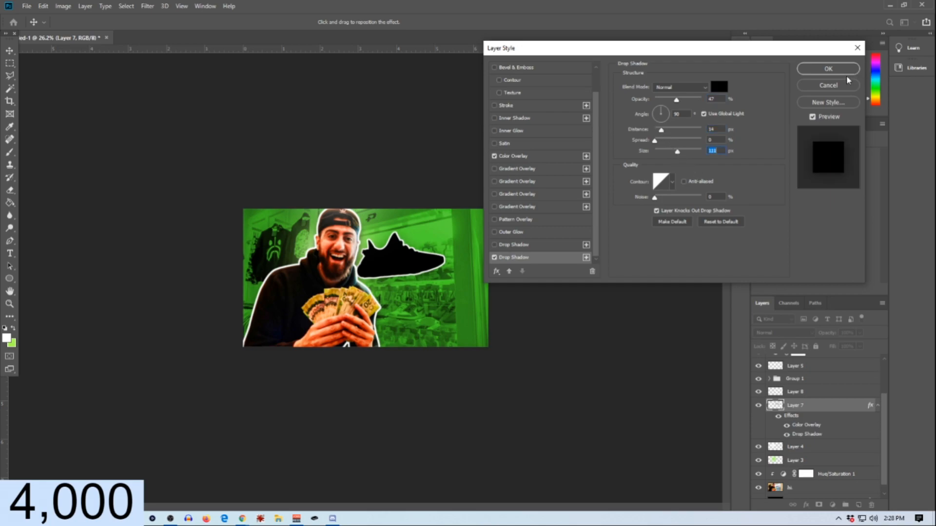
pyautogui.click(829, 68)
# Step: Start a new text layer over the shoe and set its font to Burbank Big Condensed Bold
pyautogui.press('m')
pyautogui.click(10, 254)
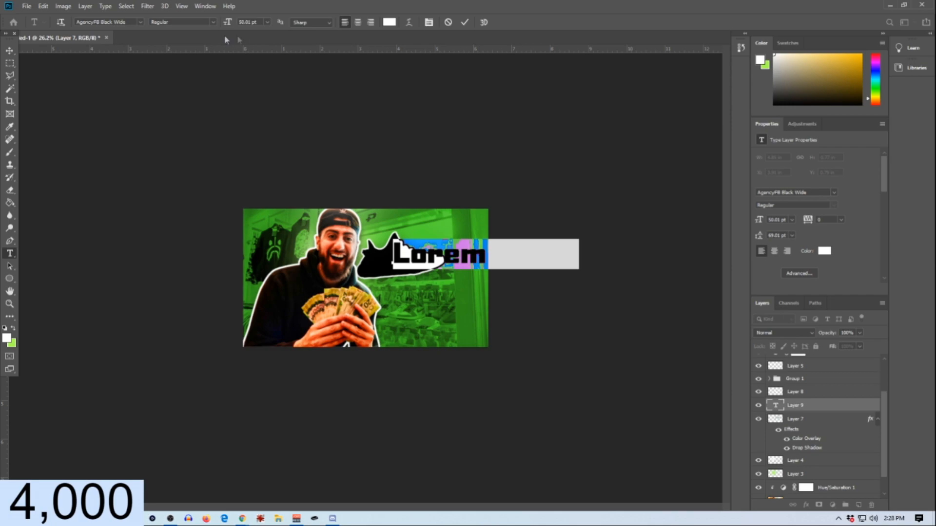
pyautogui.click(141, 22)
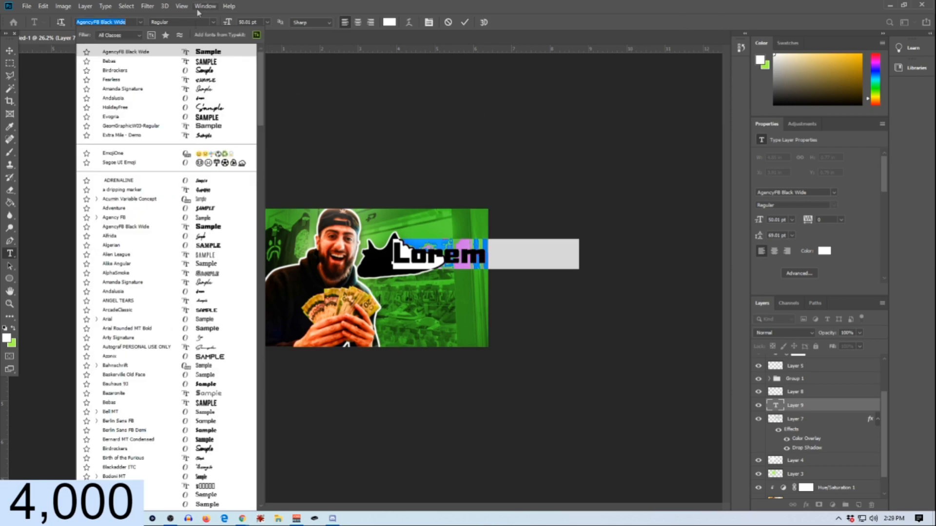
pyautogui.scroll(-1, 148, 309)
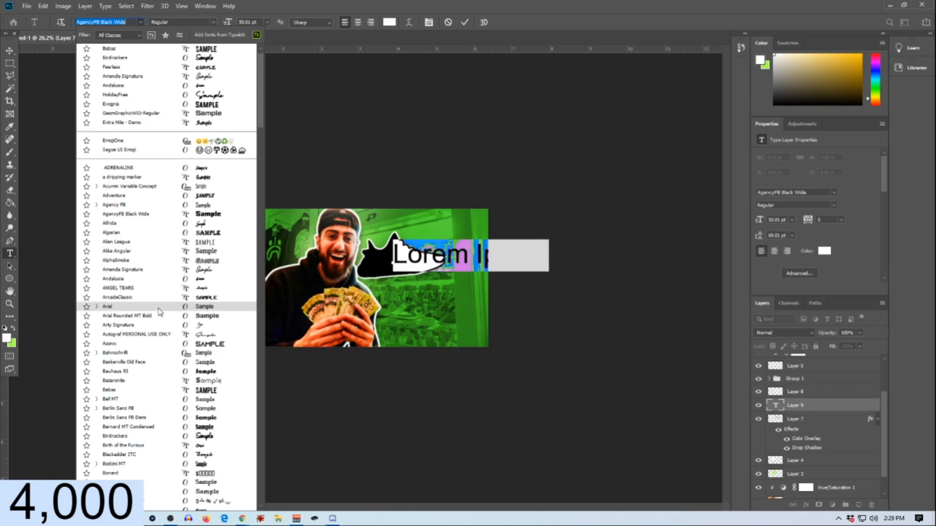
pyautogui.scroll(-1, 138, 378)
pyautogui.scroll(-4, 141, 390)
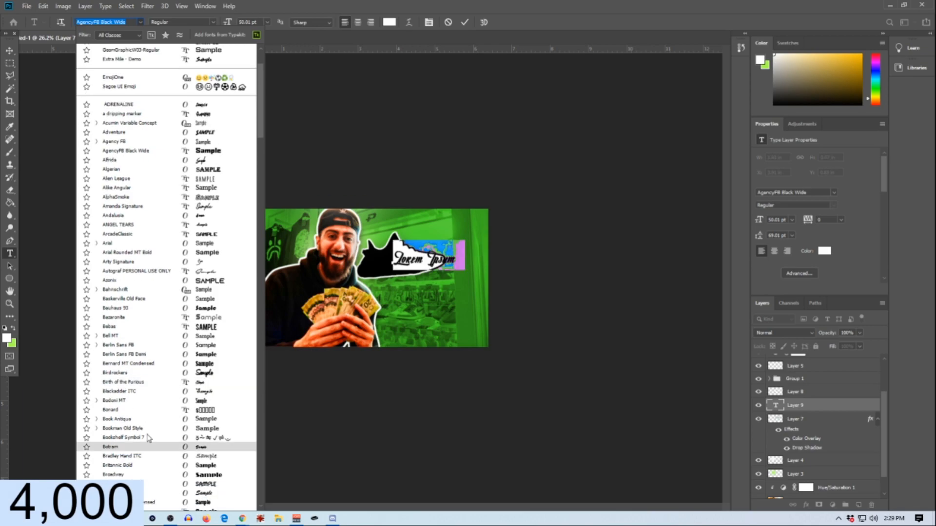
pyautogui.scroll(-2, 151, 443)
pyautogui.scroll(-1, 152, 469)
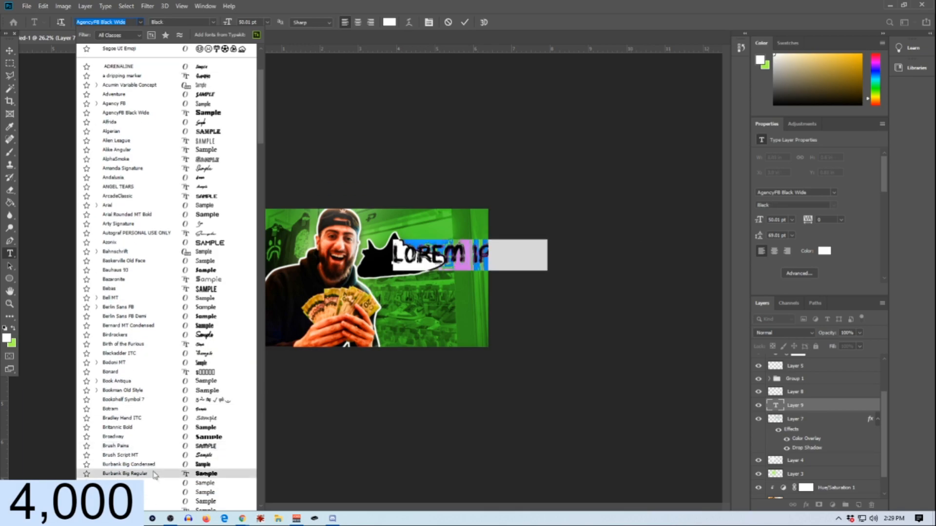
pyautogui.click(149, 465)
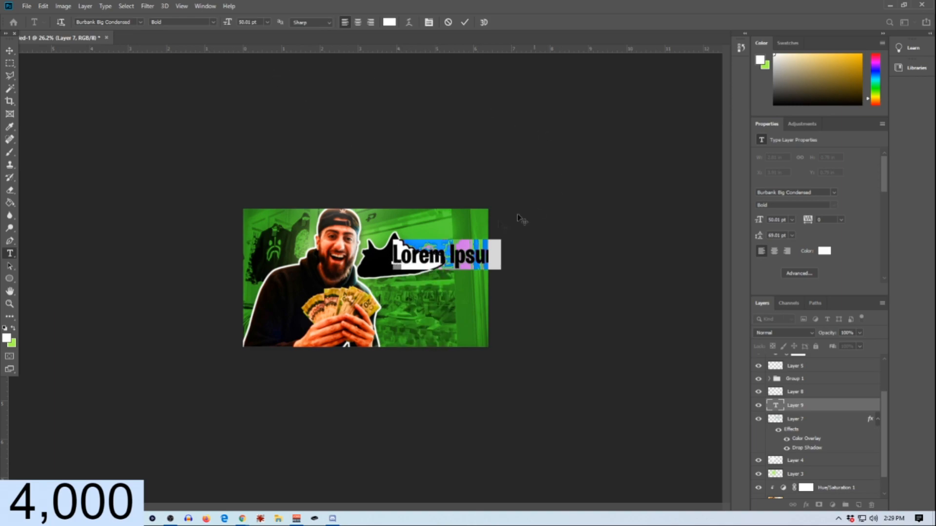
# Step: Replace the placeholder text over the shoe with a white "?" and commit the text
pyautogui.moveTo(437, 272); pyautogui.dragTo(437, 270)
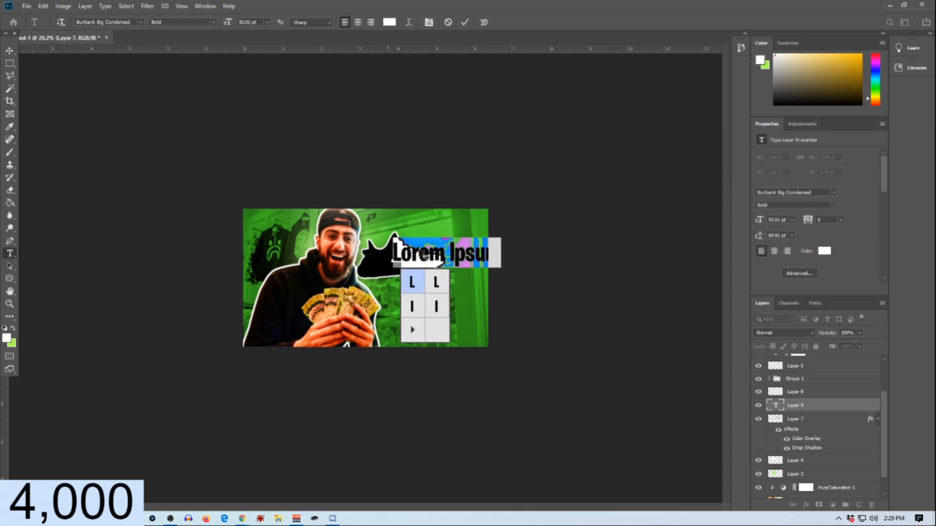
pyautogui.click(394, 250)
pyautogui.moveTo(412, 246); pyautogui.dragTo(600, 261)
pyautogui.press('BackSpace')
pyautogui.press('BackSpace')
pyautogui.press('BackSpace')
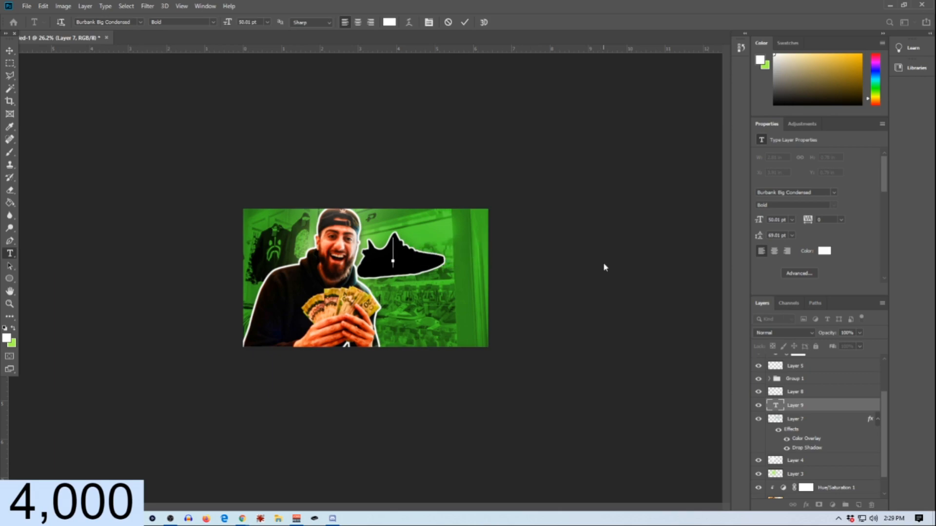
pyautogui.write('?')
pyautogui.click(463, 22)
# Step: Enlarge the question mark to about 114%, tilt it about 5° counter-clockwise and position it over the middle of the shoe
pyautogui.click(9, 51)
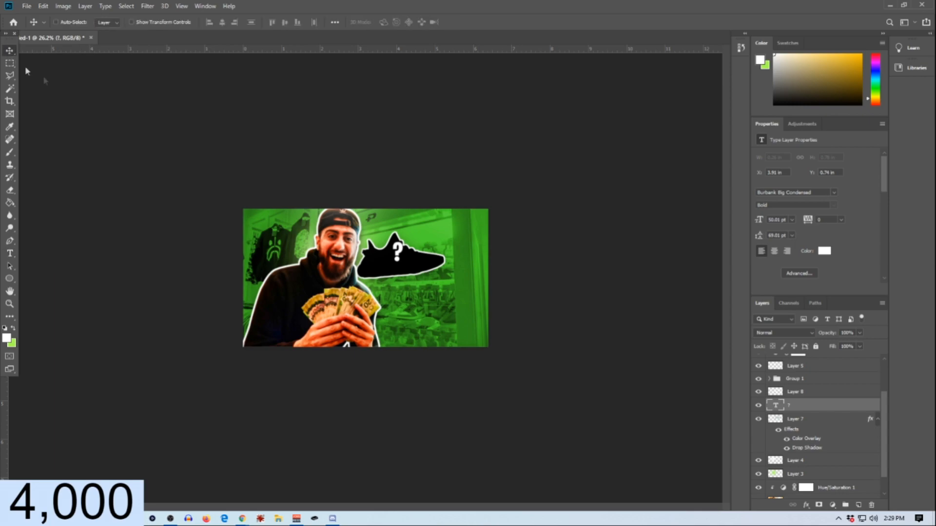
pyautogui.moveTo(400, 254); pyautogui.dragTo(403, 277)
pyautogui.hotkey('ctrl', 't')
pyautogui.moveTo(400, 225); pyautogui.dragTo(399, 224)
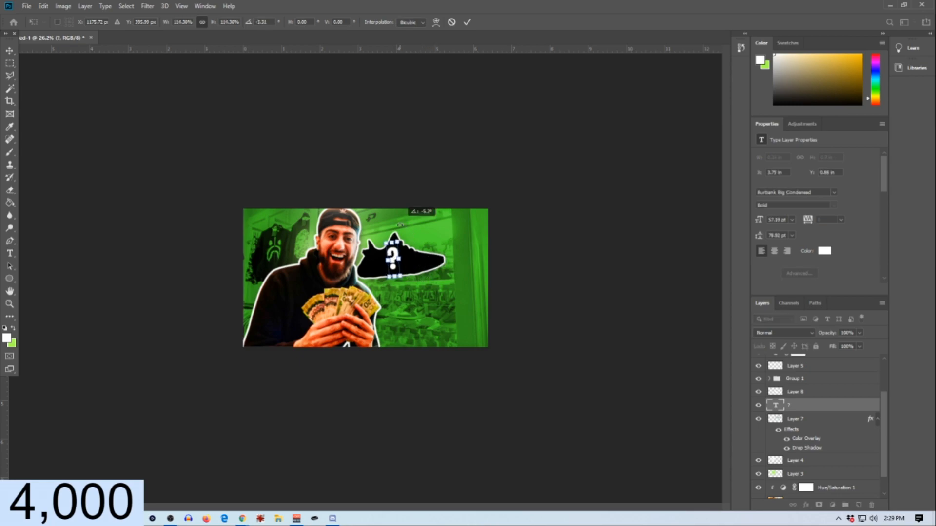
pyautogui.click(468, 22)
pyautogui.scroll(-5, 414, 334)
pyautogui.scroll(4, 415, 336)
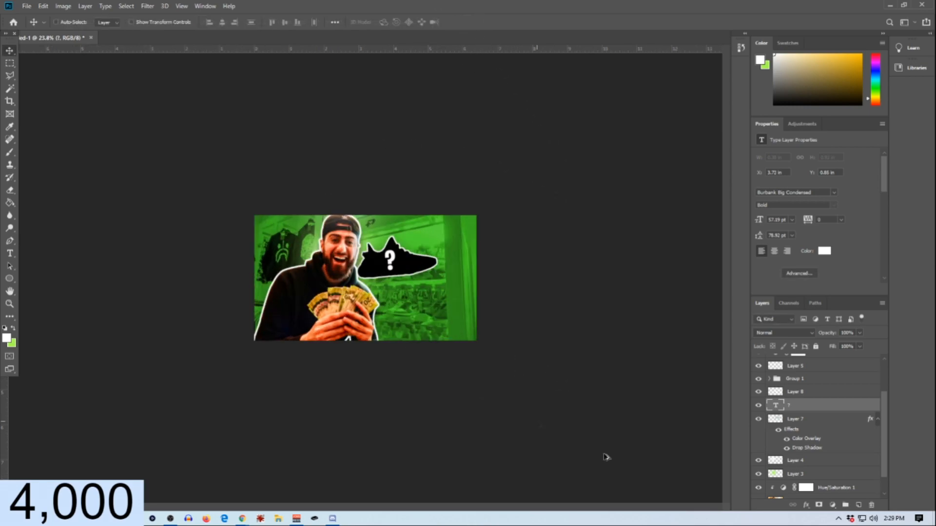
# Step: Select Layer 8, the question mark and Layer 7 together, tilt them about 3° clockwise and shift them up and to the right
pyautogui.keyDown('shift'); pyautogui.click(823, 432); pyautogui.keyUp('shift')
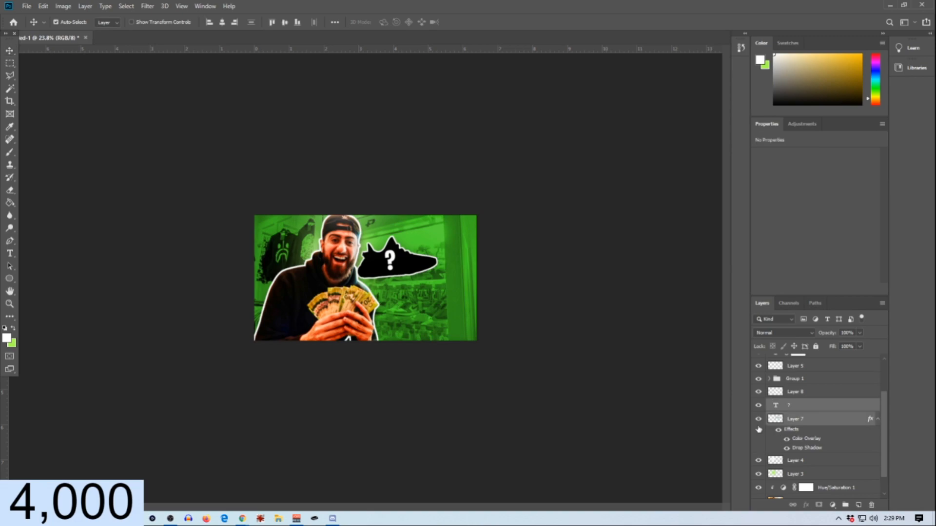
pyautogui.hotkey('ctrl', 't')
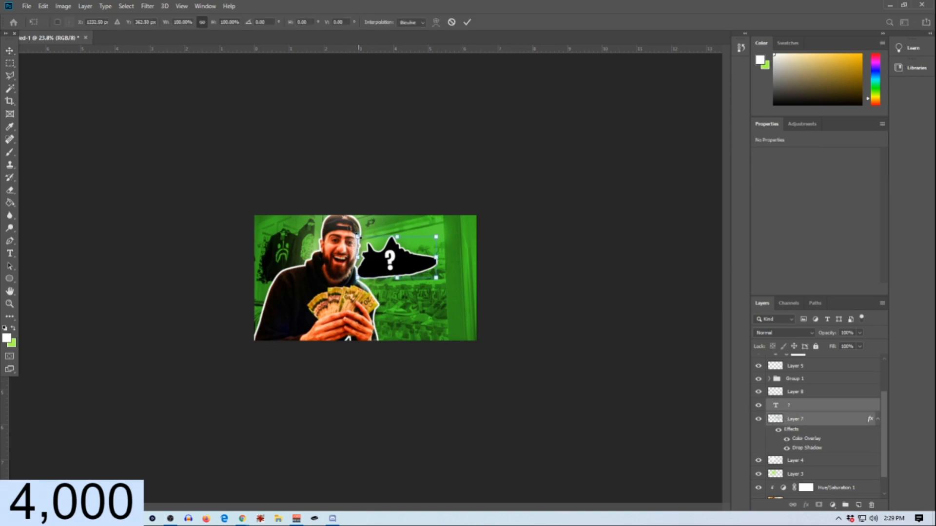
pyautogui.click(467, 23)
pyautogui.keyDown('ctrl'); pyautogui.click(816, 398); pyautogui.keyUp('ctrl')
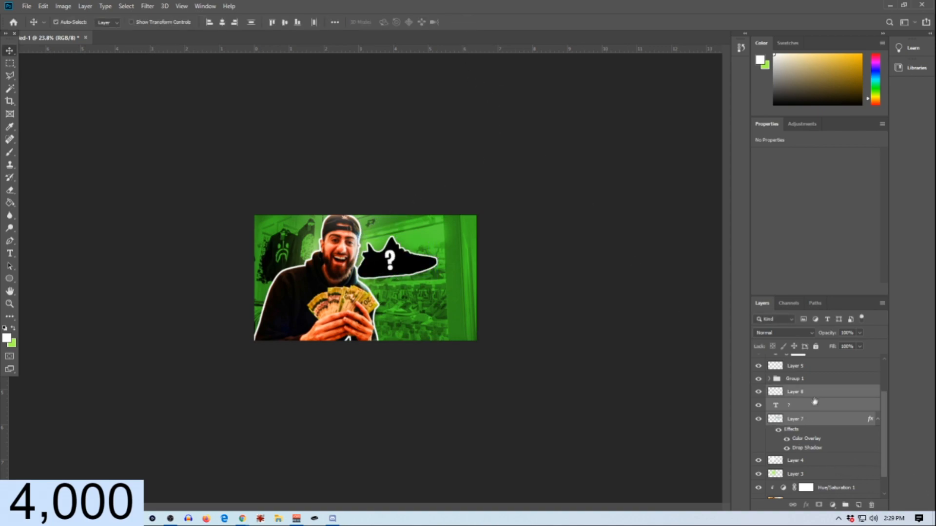
pyautogui.hotkey('ctrl', 't')
pyautogui.moveTo(474, 213); pyautogui.dragTo(479, 216)
pyautogui.moveTo(396, 257); pyautogui.dragTo(426, 245)
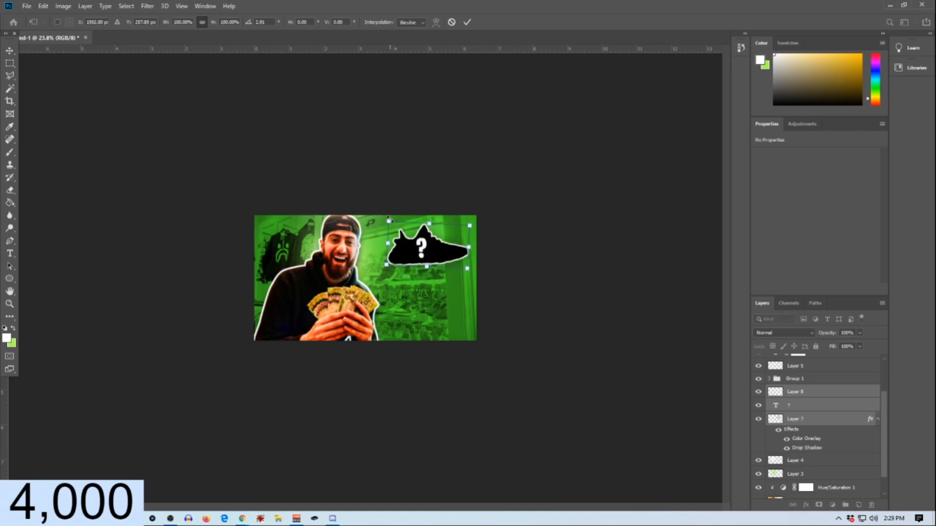
# Step: Enlarge the shoe graphic to about 104%, tilt it to about 10° and fit it into the canvas's upper-right corner
pyautogui.moveTo(389, 221); pyautogui.dragTo(395, 225)
pyautogui.moveTo(474, 210); pyautogui.dragTo(481, 215)
pyautogui.moveTo(428, 250); pyautogui.dragTo(473, 266)
pyautogui.moveTo(438, 235); pyautogui.dragTo(395, 208)
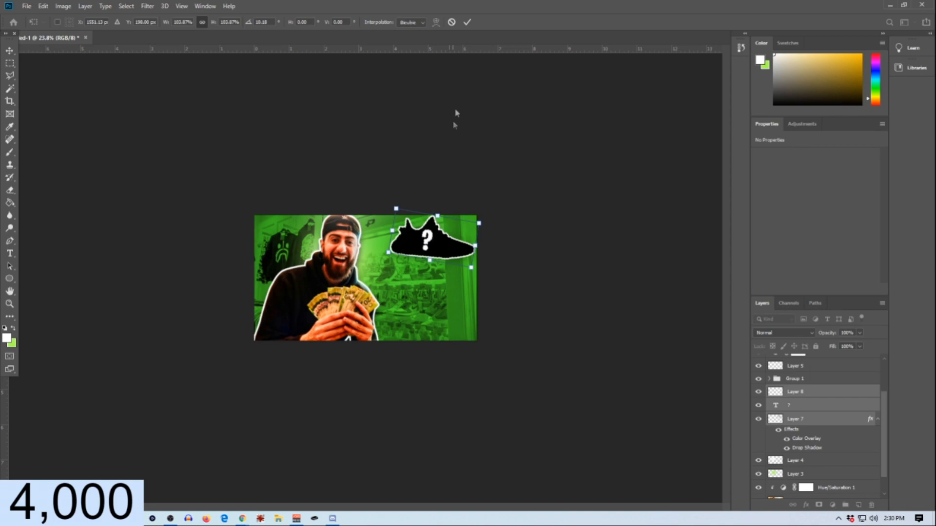
pyautogui.click(467, 22)
pyautogui.scroll(-1, 396, 277)
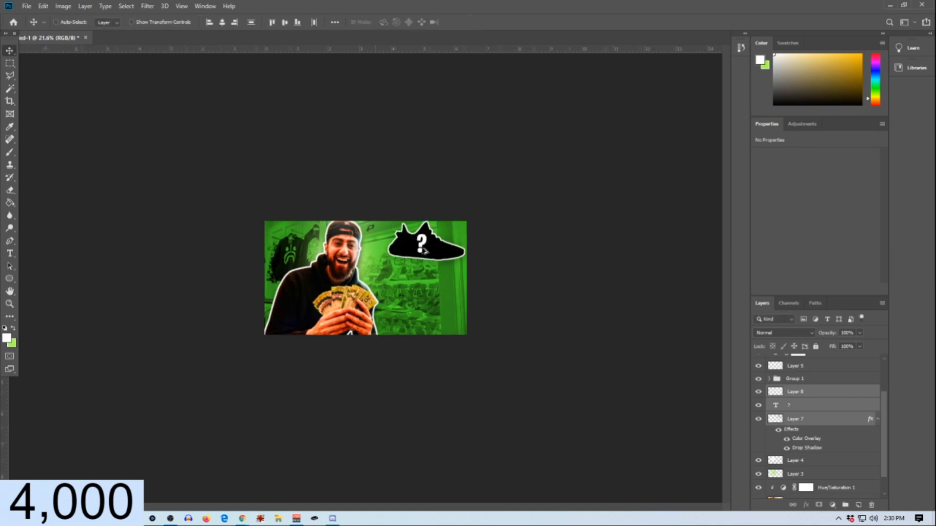
pyautogui.scroll(5, 370, 278)
pyautogui.scroll(-4, 370, 278)
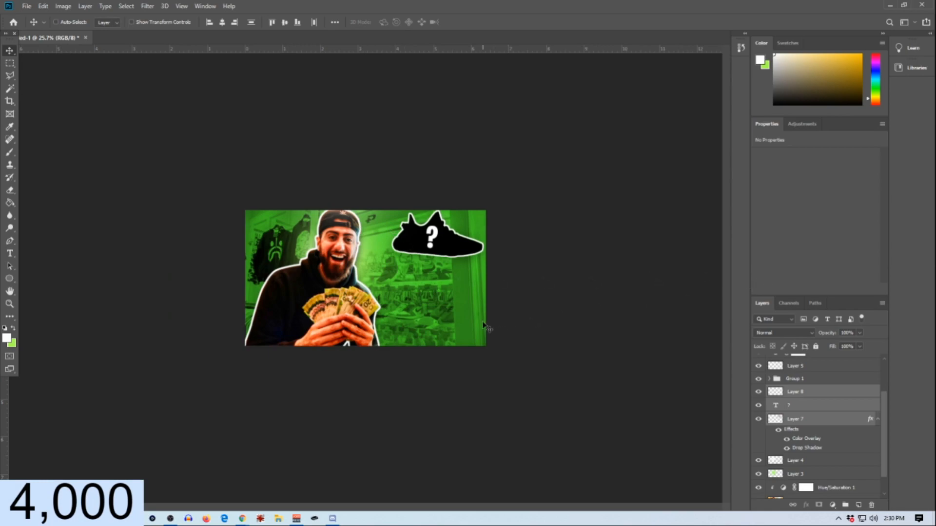
# Step: Make the GTA MONEY SIGN layer visible and rasterize it
pyautogui.scroll(-1, 754, 415)
pyautogui.scroll(3, 754, 415)
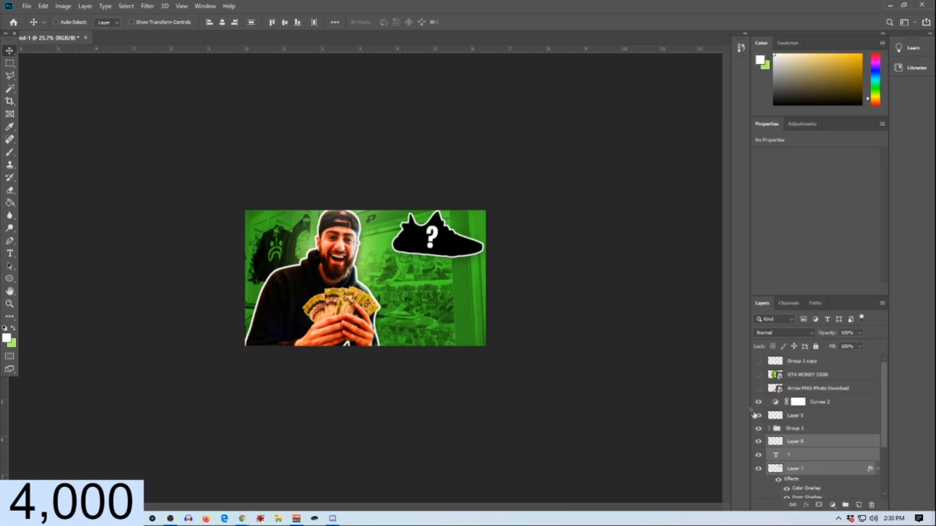
pyautogui.click(758, 375)
pyautogui.click(837, 376)
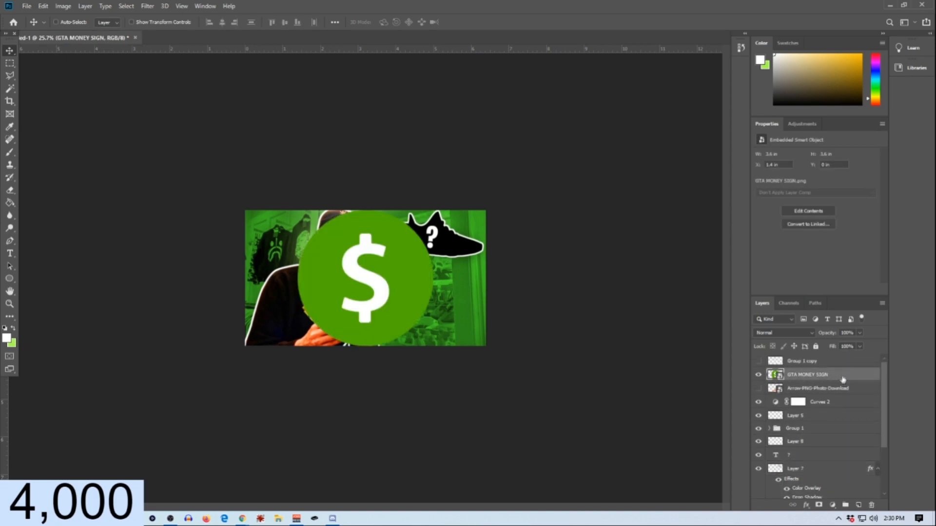
pyautogui.rightClick(845, 376)
pyautogui.click(745, 267)
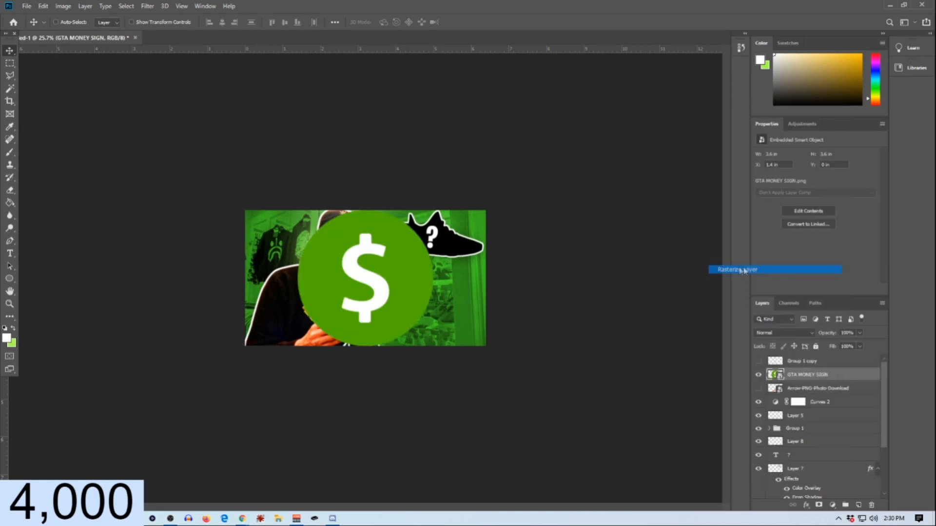
# Step: Scale the dollar sign graphic to about 25% and place it in the upper-left area beside the man's head
pyautogui.hotkey('ctrl', 't')
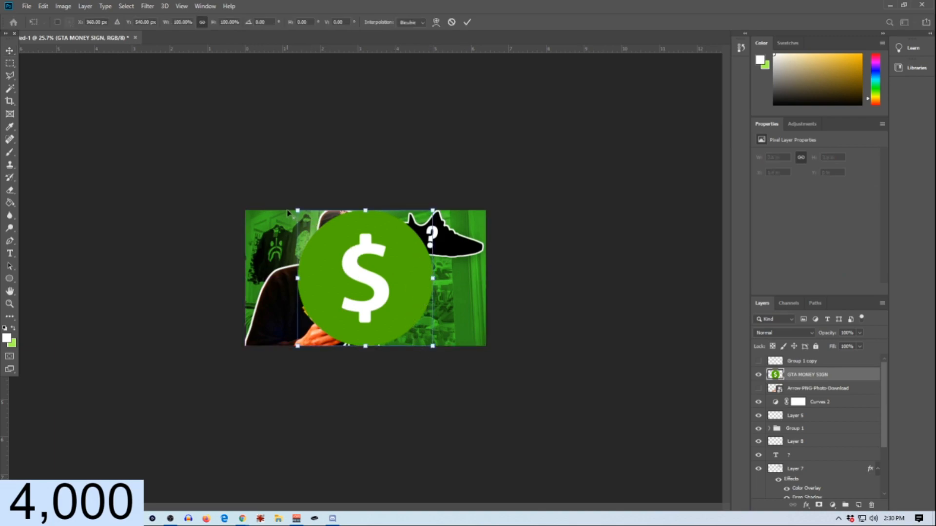
pyautogui.moveTo(296, 211); pyautogui.dragTo(273, 239)
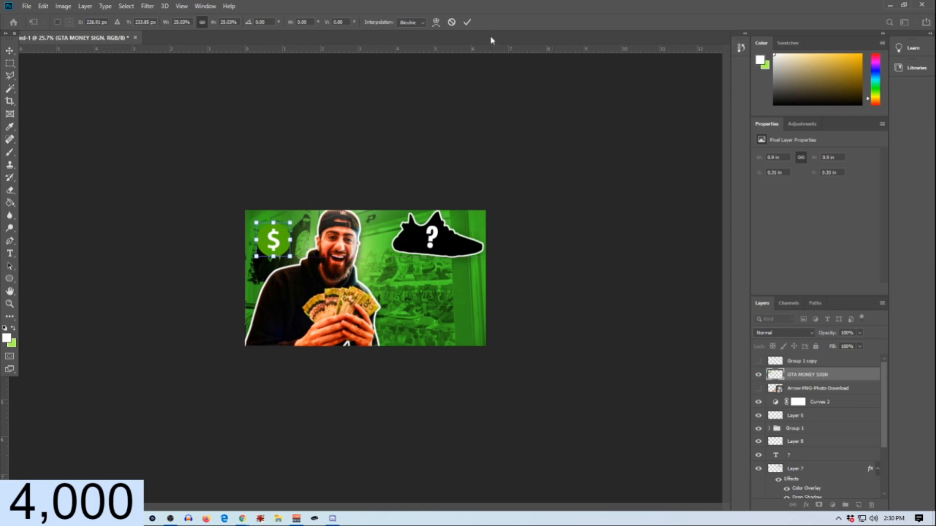
pyautogui.click(467, 23)
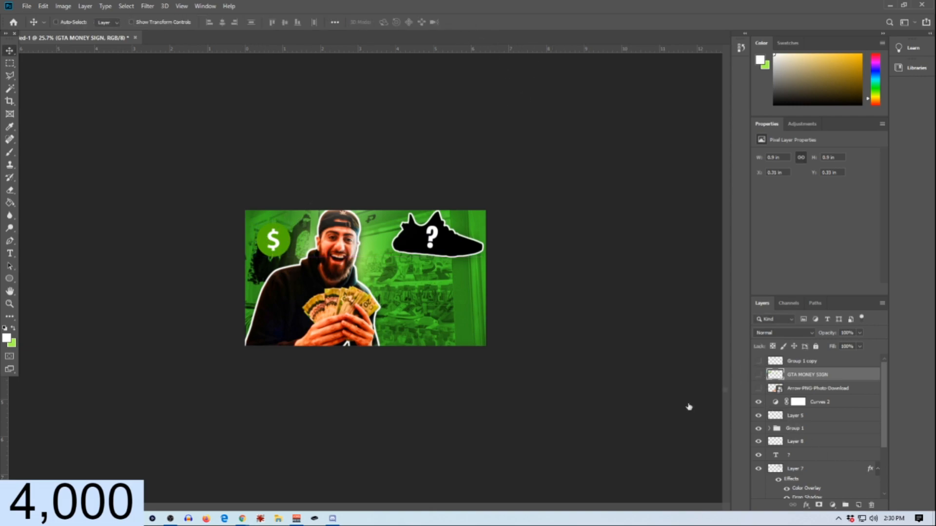
# Step: Switch to Chrome, search Google Images for "yeezys" and browse the shoe pictures
pyautogui.moveTo(242, 518)
pyautogui.click(284, 488)
pyautogui.scroll(2, 478, 150)
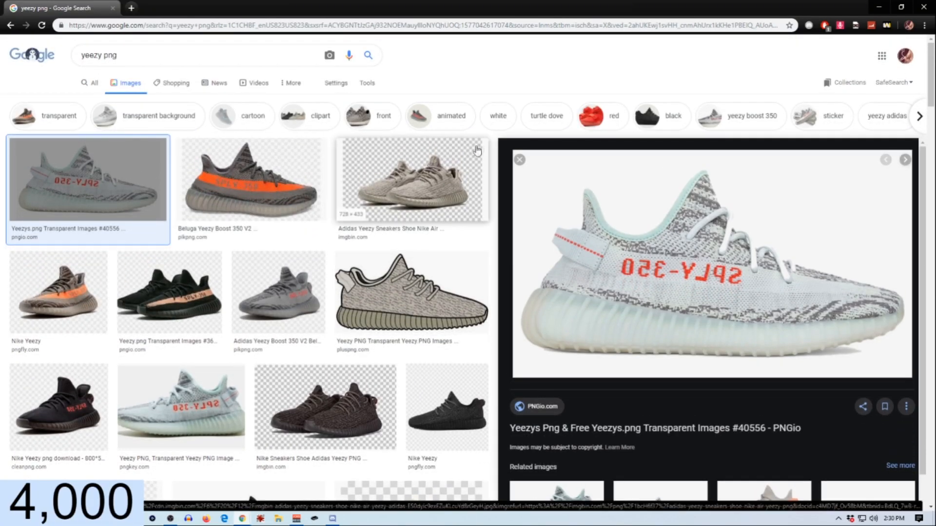
pyautogui.click(520, 159)
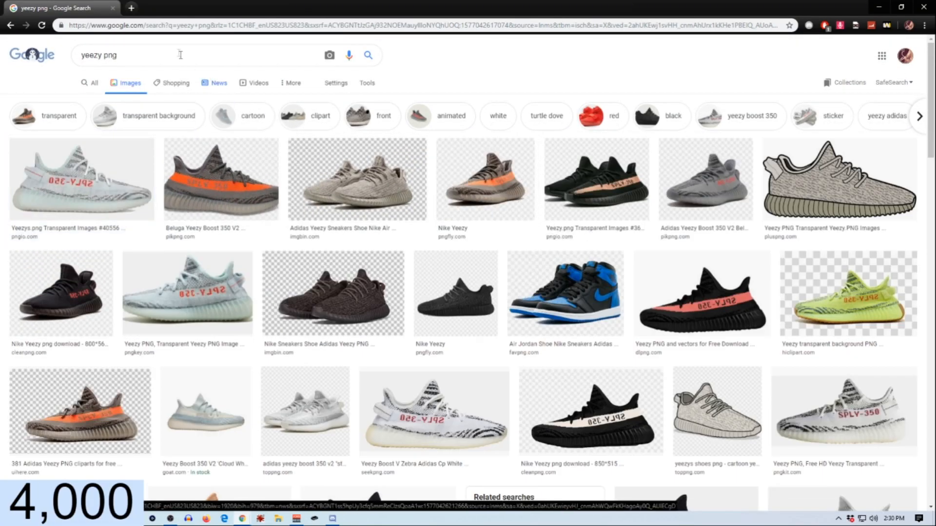
pyautogui.doubleClick(111, 55)
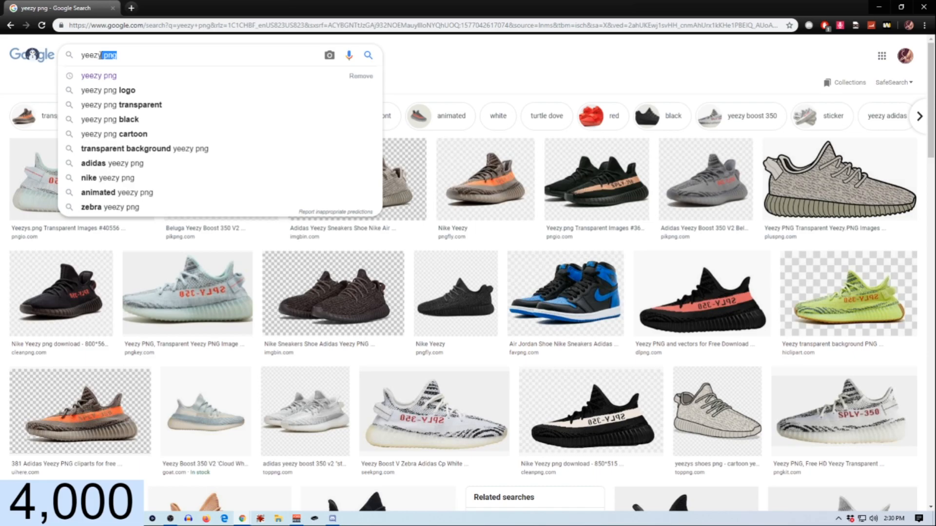
pyautogui.press('BackSpace')
pyautogui.press('BackSpace')
pyautogui.write('s')
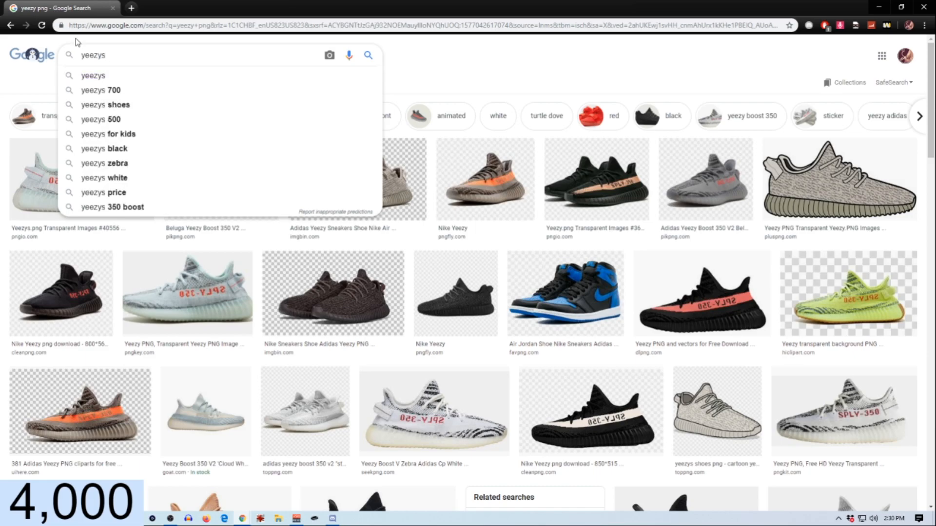
pyautogui.press('Return')
pyautogui.scroll(-10, 668, 228)
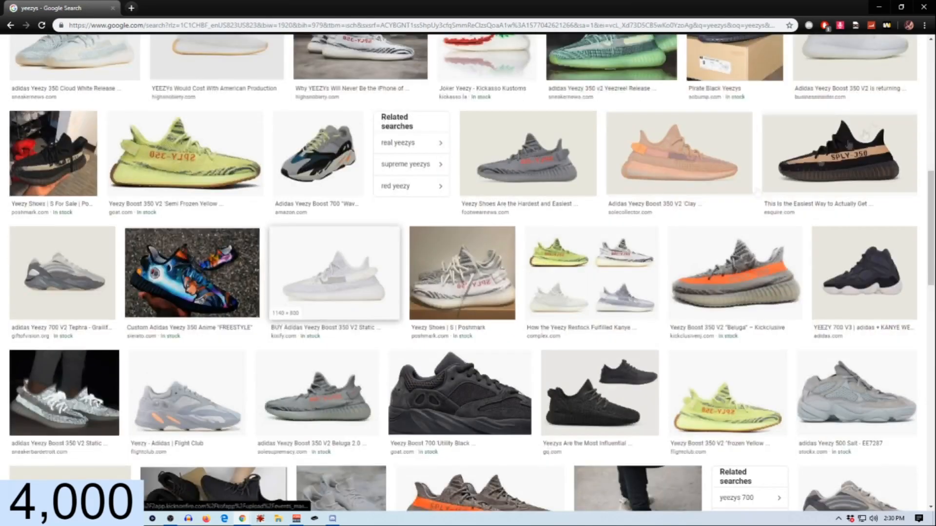
# Step: Copy the Yeezy Boost 700 "Wave Runner" picture and paste it into the thumbnail in Photoshop
pyautogui.click(316, 155)
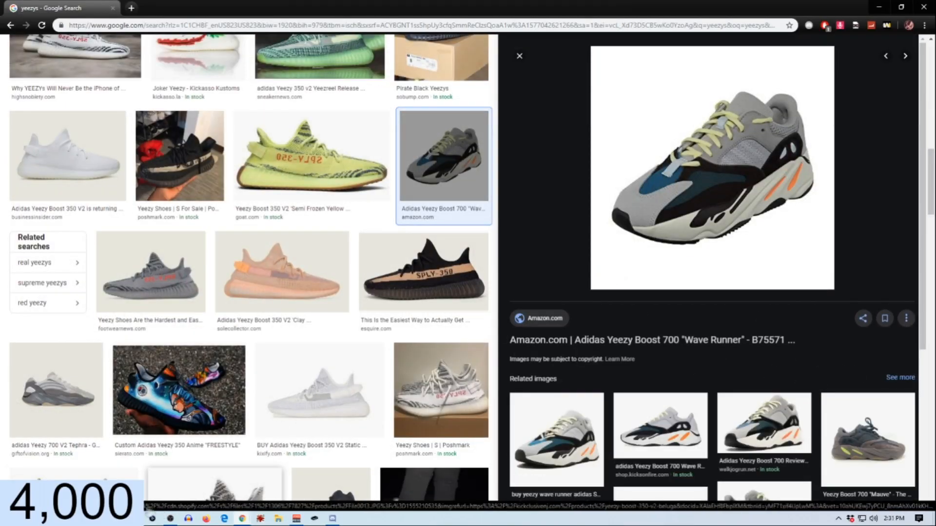
pyautogui.click(135, 519)
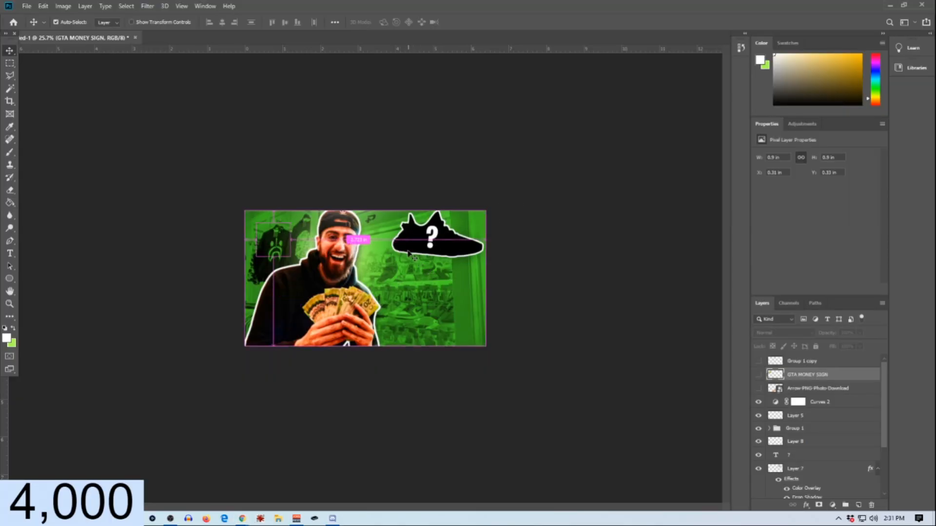
pyautogui.hotkey('ctrl', 'v')
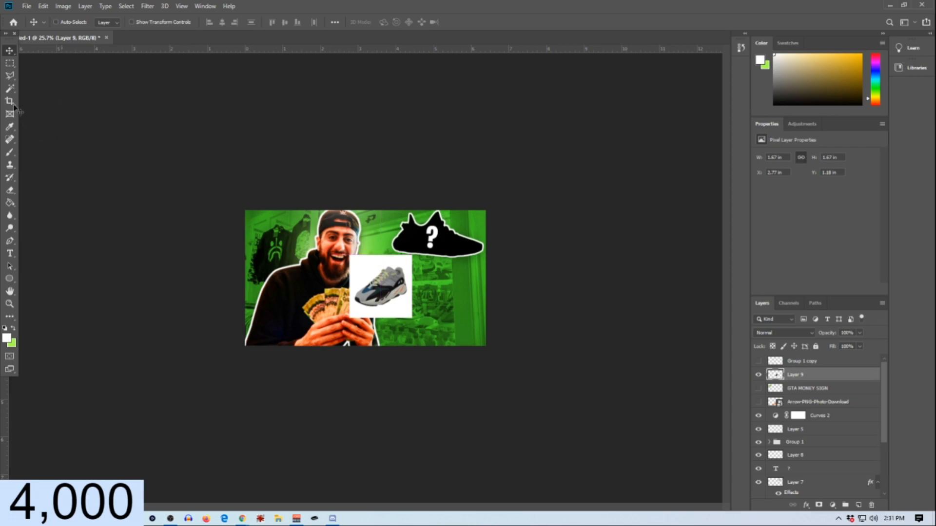
# Step: Remove the white background from the pasted sneaker picture with the Magic Wand and deselect
pyautogui.click(10, 89)
pyautogui.scroll(4, 382, 270)
pyautogui.click(382, 271)
pyautogui.press('Delete')
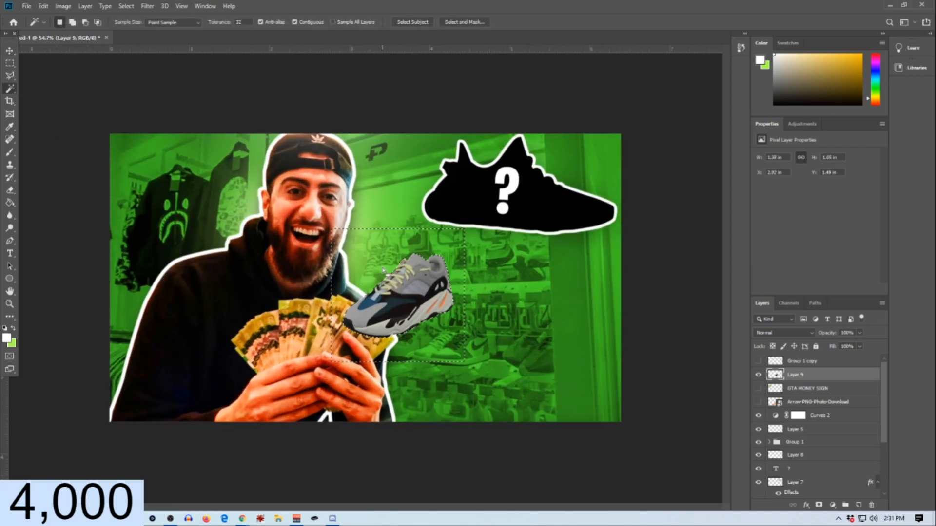
pyautogui.hotkey('ctrl', 'd')
# Step: Move the sneaker layer below Layer 7 in the stack and place the sneaker between the man's head and the silhouette
pyautogui.scroll(-2, 383, 271)
pyautogui.scroll(5, 382, 311)
pyautogui.scroll(-6, 382, 311)
pyautogui.moveTo(829, 377); pyautogui.dragTo(829, 429)
pyautogui.press('v')
pyautogui.moveTo(387, 287); pyautogui.dragTo(381, 216)
pyautogui.scroll(3, 754, 430)
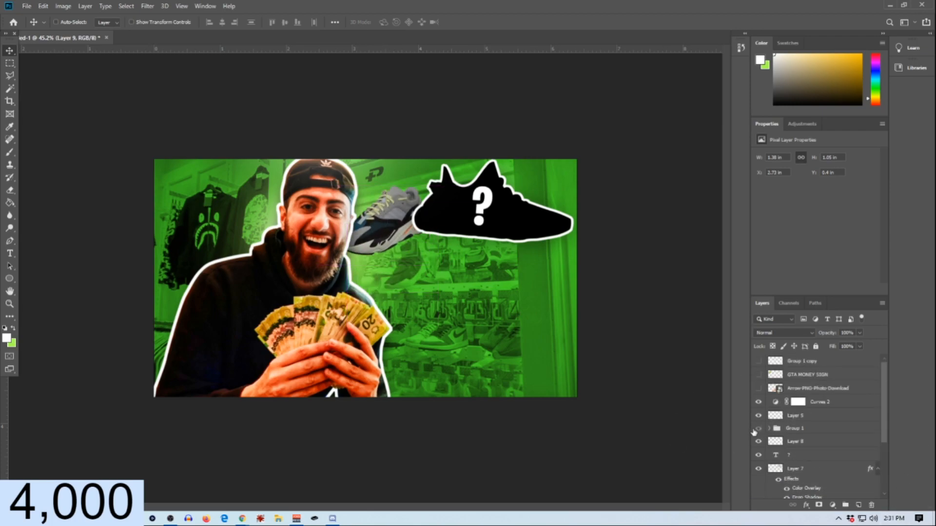
# Step: Group Layer 7, the question mark and Layer 8, and shift the group toward the canvas's right edge
pyautogui.scroll(-2, 815, 461)
pyautogui.click(768, 414)
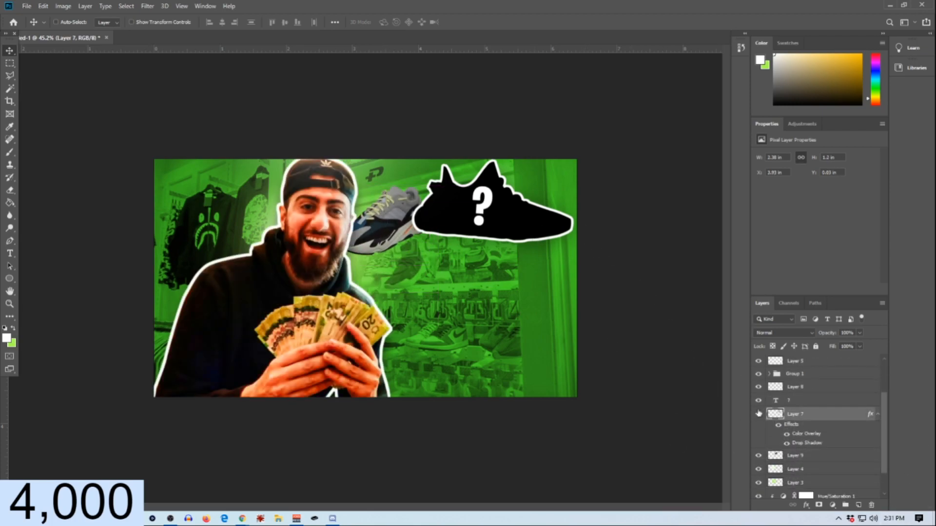
pyautogui.keyDown('shift'); pyautogui.click(812, 387); pyautogui.keyUp('shift')
pyautogui.hotkey('ctrl', 'g')
pyautogui.moveTo(499, 221); pyautogui.dragTo(516, 222)
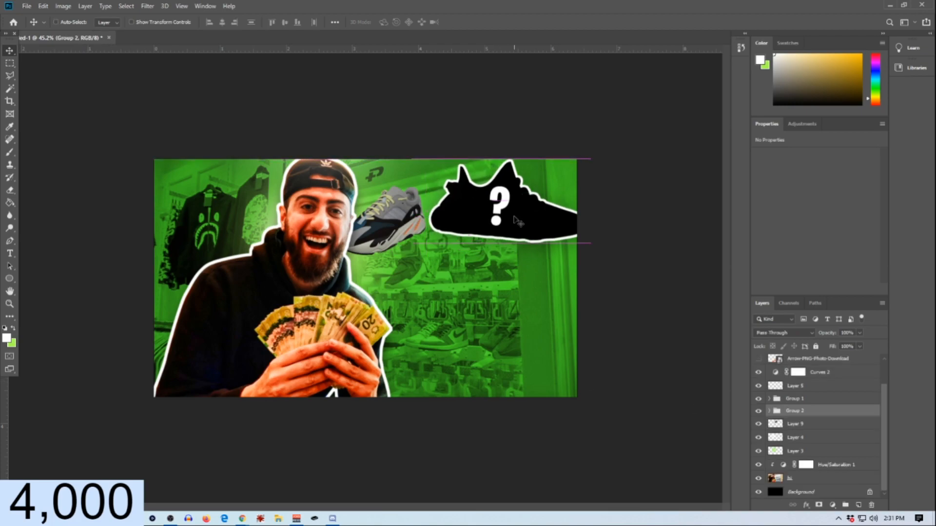
# Step: Shrink and slightly rotate the question-marked shoe group to fit the canvas's upper-right corner
pyautogui.hotkey('ctrl', 't')
pyautogui.moveTo(428, 159); pyautogui.dragTo(441, 166)
pyautogui.moveTo(583, 149); pyautogui.dragTo(588, 152)
pyautogui.moveTo(501, 216); pyautogui.dragTo(503, 221)
pyautogui.moveTo(443, 166); pyautogui.dragTo(438, 164)
pyautogui.moveTo(477, 190); pyautogui.dragTo(436, 177)
pyautogui.click(466, 22)
# Step: Enlarge the grey sneaker to about 1.47 in wide and place it beside the man's shoulder, below the silhouette
pyautogui.click(792, 428)
pyautogui.hotkey('ctrl', 't')
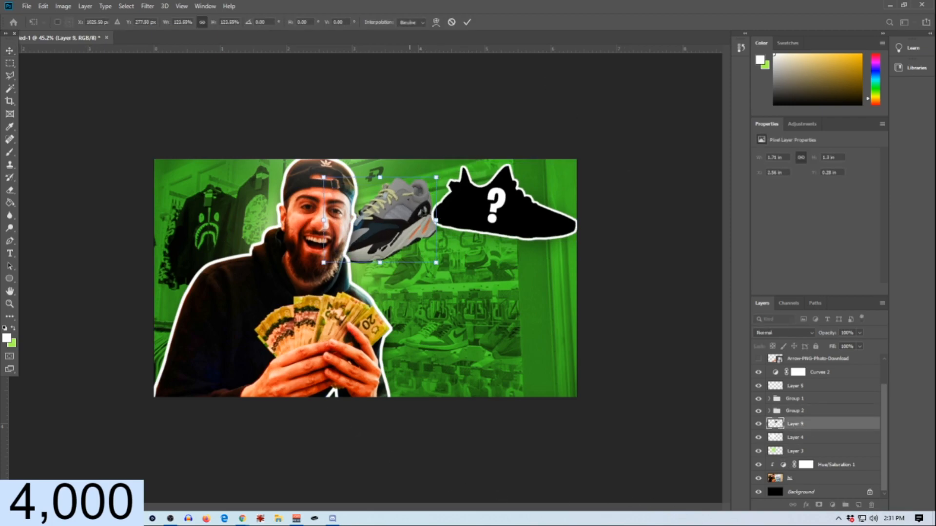
pyautogui.moveTo(410, 208); pyautogui.dragTo(420, 227)
pyautogui.moveTo(446, 282); pyautogui.dragTo(438, 276)
pyautogui.moveTo(413, 236); pyautogui.dragTo(393, 274)
pyautogui.click(468, 23)
# Step: Resize and reposition the question-marked shoe group so it sits just inside the canvas's upper-right edges
pyautogui.scroll(-1, 385, 229)
pyautogui.click(795, 411)
pyautogui.hotkey('ctrl', 't')
pyautogui.moveTo(480, 220); pyautogui.dragTo(488, 226)
pyautogui.moveTo(533, 180); pyautogui.dragTo(537, 178)
pyautogui.click(468, 23)
pyautogui.hotkey('ctrl', 't')
pyautogui.moveTo(537, 249); pyautogui.dragTo(541, 250)
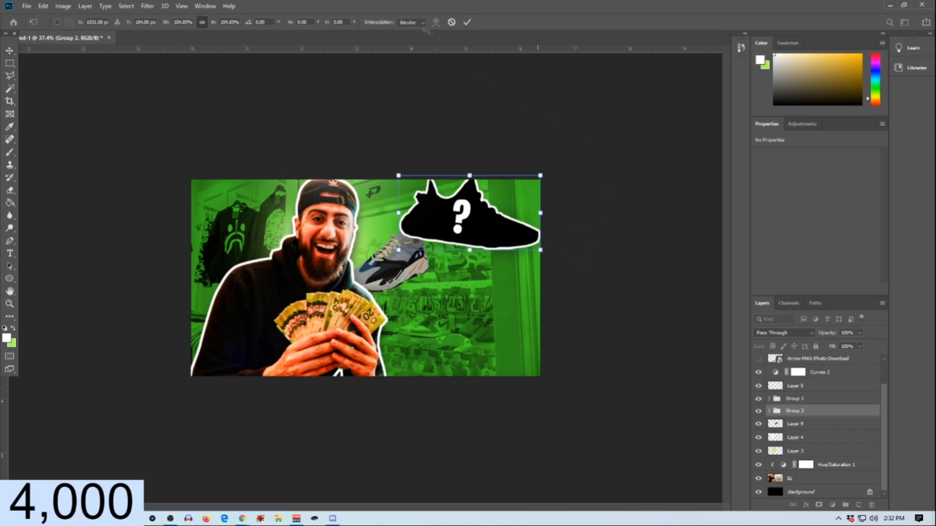
pyautogui.moveTo(399, 175); pyautogui.dragTo(404, 178)
pyautogui.click(467, 22)
# Step: Move the grey sneaker's Layer 9 above Group 2 in the layer stack
pyautogui.moveTo(828, 412); pyautogui.dragTo(837, 432)
pyautogui.click(784, 416)
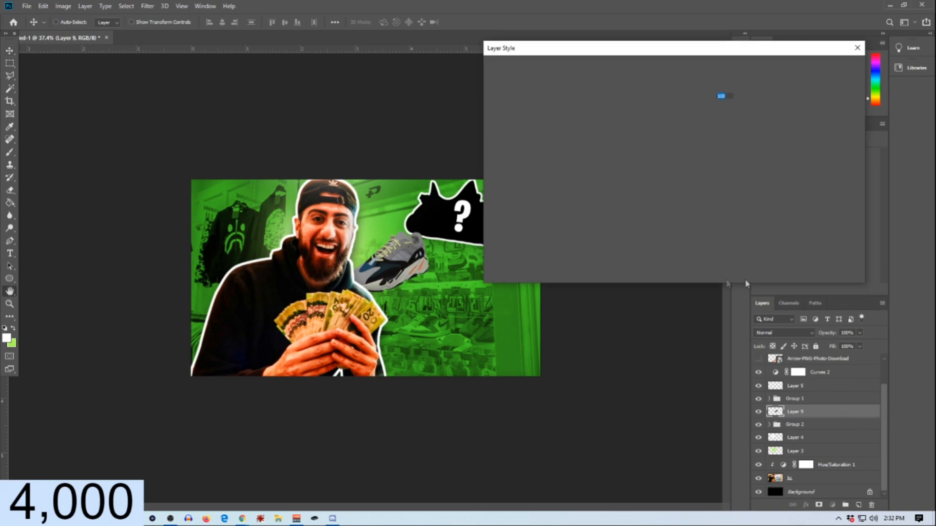
pyautogui.click(828, 85)
# Step: Copy the layer style of Layer 7 in Group 2 and paste it onto the sneaker's Layer 9
pyautogui.click(770, 424)
pyautogui.scroll(-2, 817, 438)
pyautogui.click(834, 447)
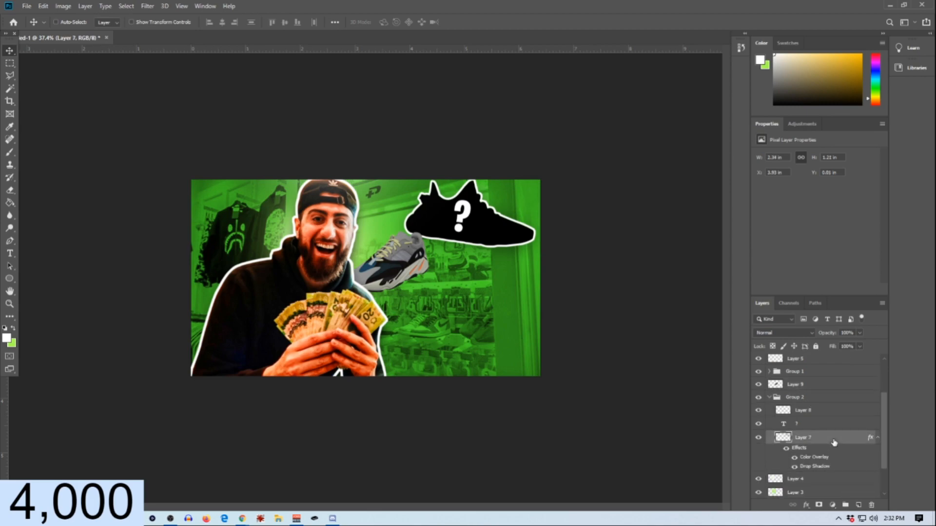
pyautogui.rightClick(831, 439)
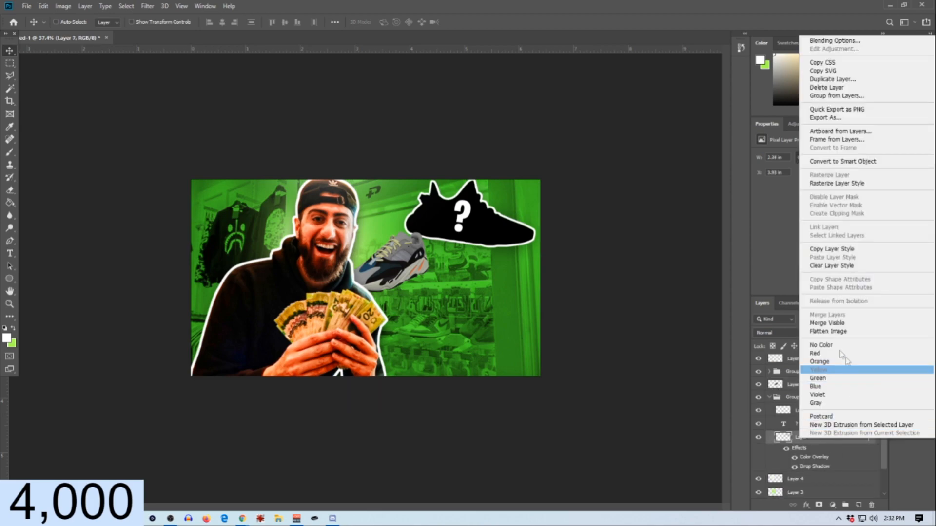
pyautogui.click(841, 250)
pyautogui.click(770, 399)
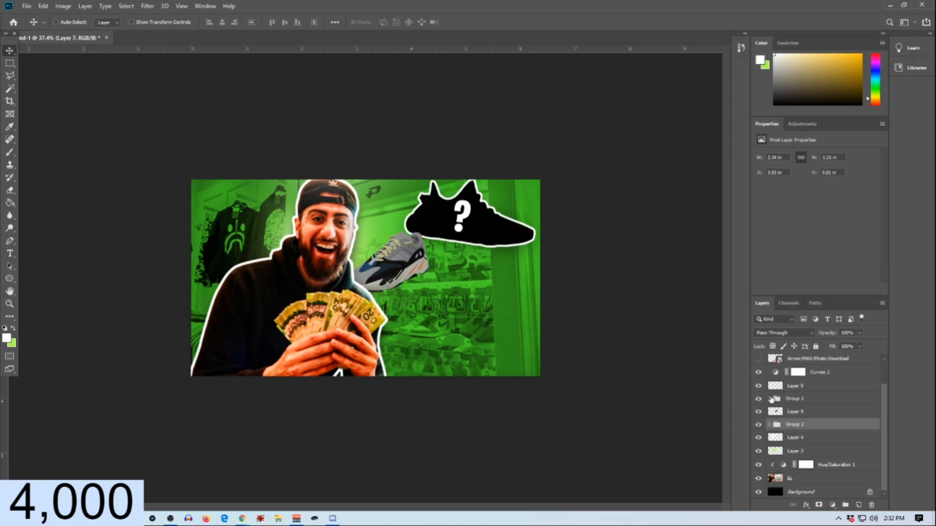
pyautogui.click(800, 412)
pyautogui.rightClick(799, 412)
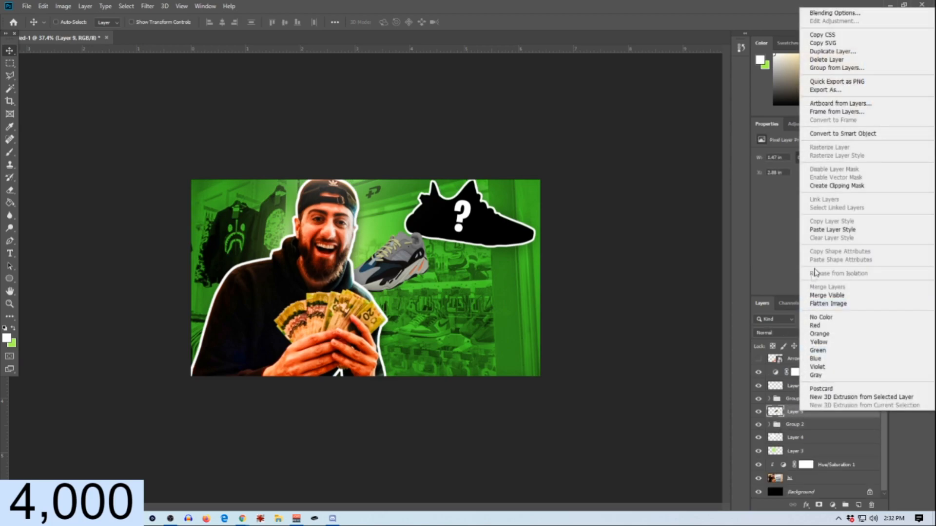
pyautogui.click(832, 230)
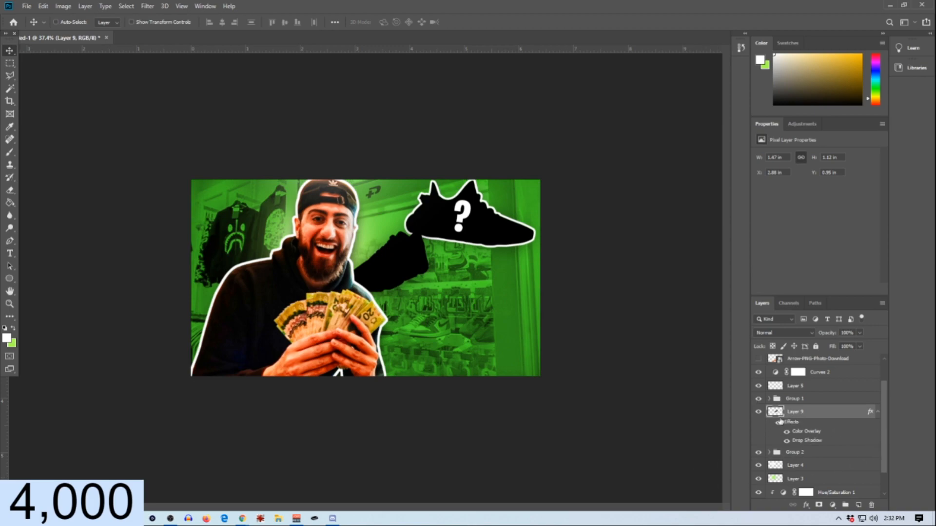
# Step: Expand Group 2, load Layer 9's sneaker outline as a selection and activate the Rectangular Marquee tool
pyautogui.click(769, 452)
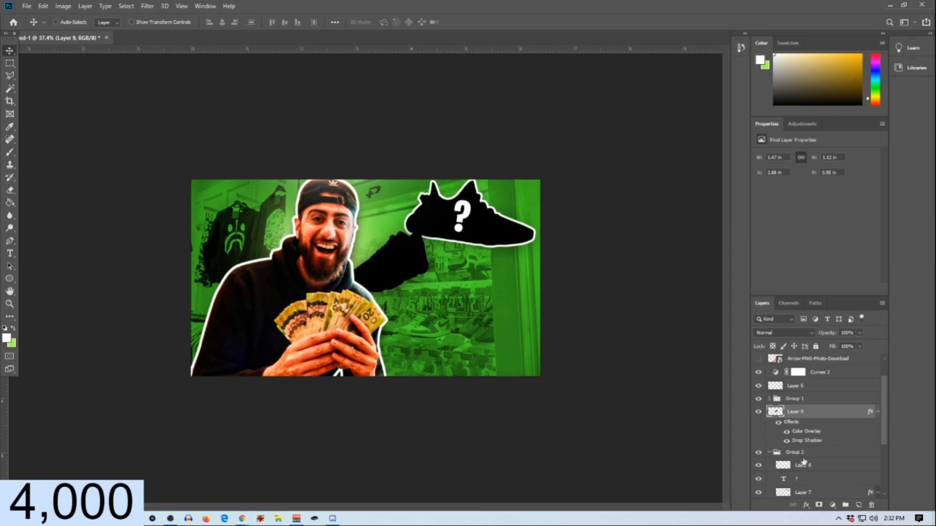
pyautogui.press('ctrl')
pyautogui.keyDown('ctrl'); pyautogui.click(778, 415); pyautogui.keyUp('ctrl')
pyautogui.click(15, 63)
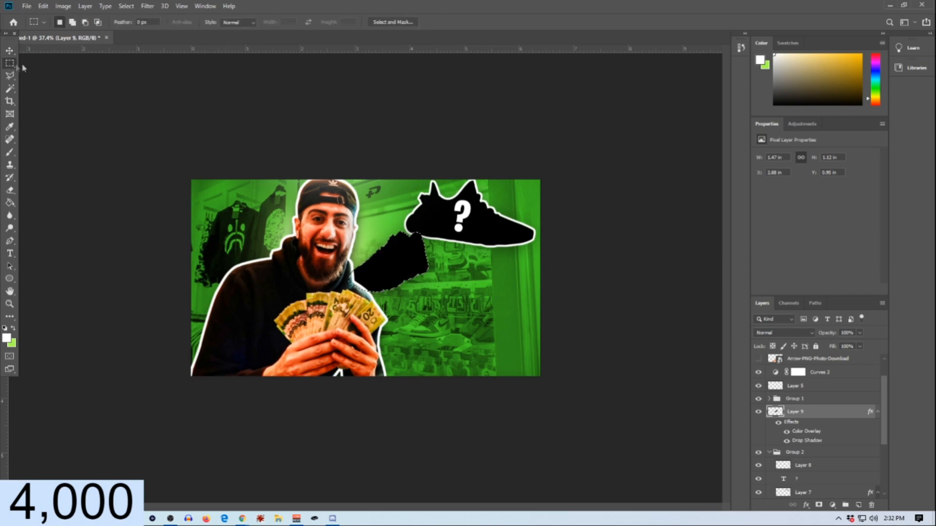
# Step: Try a 10 px white outside stroke directly on the sneaker's Layer 9
pyautogui.rightClick(412, 260)
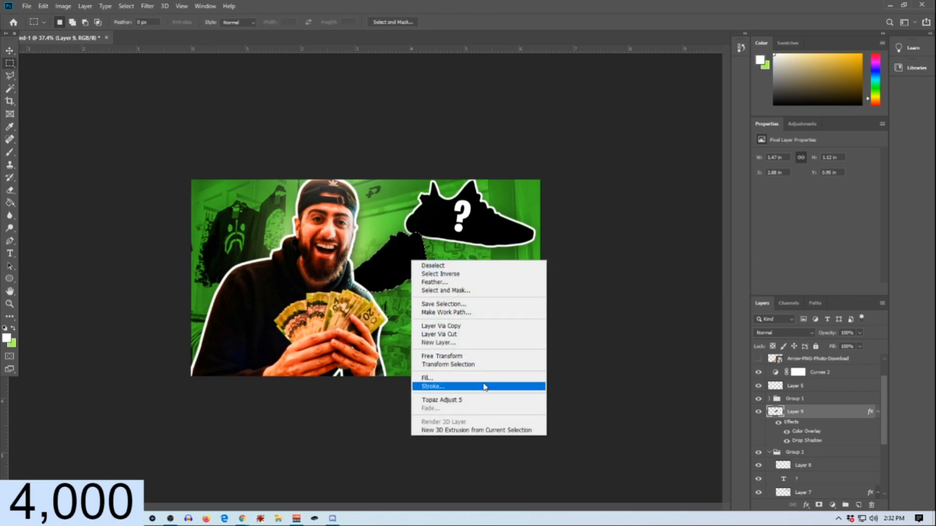
pyautogui.click(485, 388)
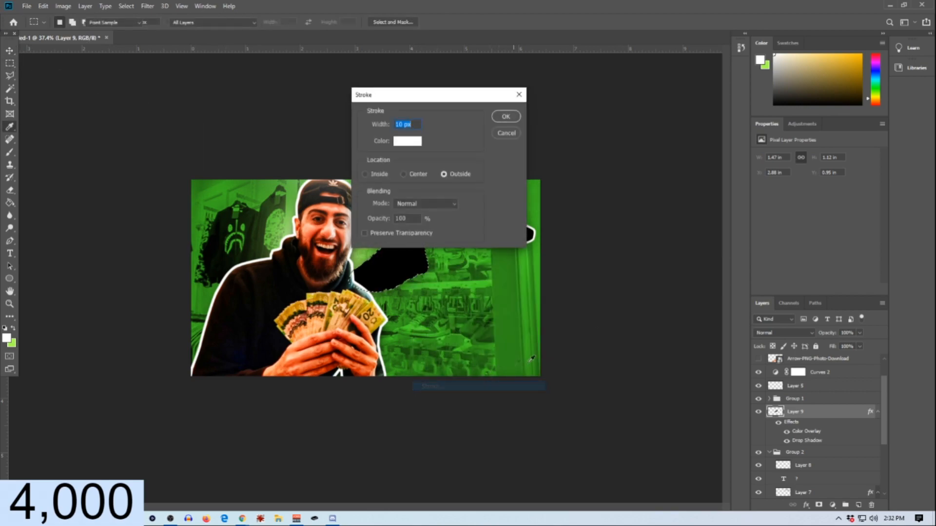
pyautogui.click(506, 117)
pyautogui.rightClick(400, 236)
pyautogui.click(421, 361)
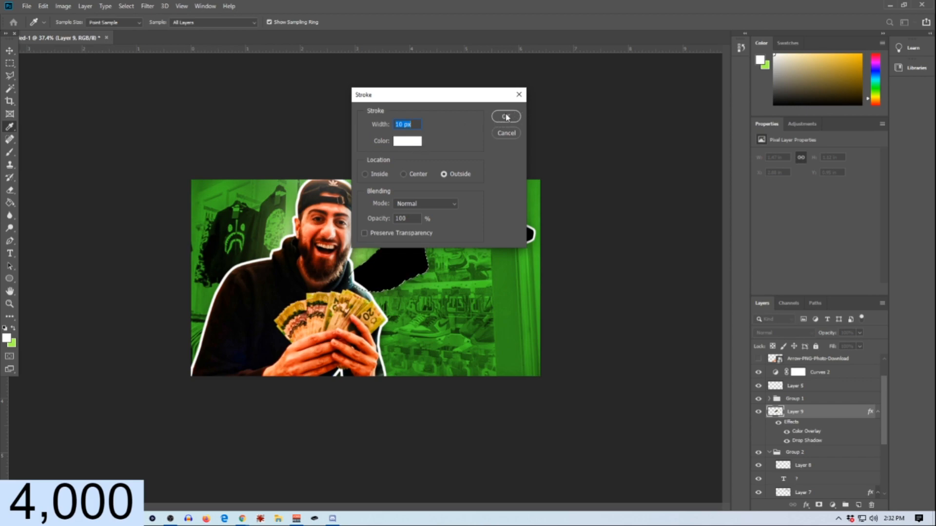
pyautogui.click(503, 136)
# Step: Add a new layer above Layer 9 and stroke the sneaker selection with a 10 px white outside outline
pyautogui.click(859, 505)
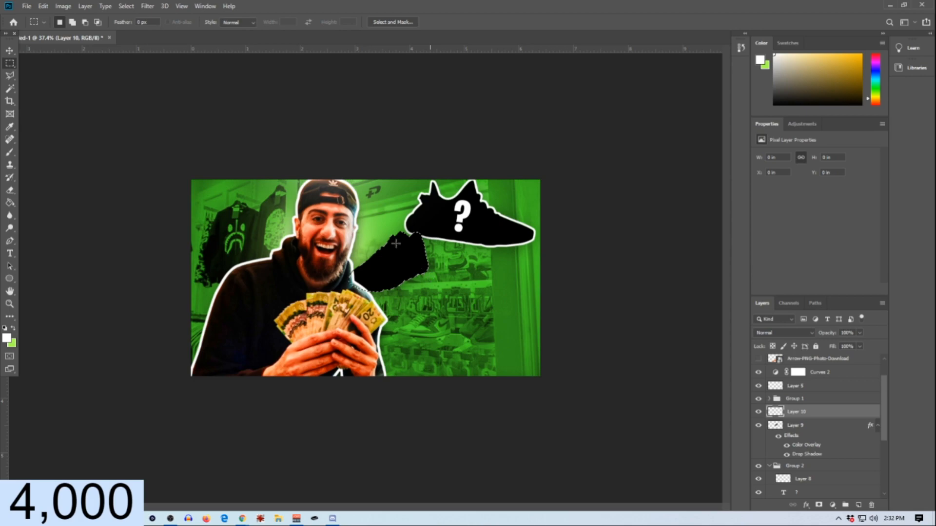
pyautogui.rightClick(396, 244)
pyautogui.click(429, 370)
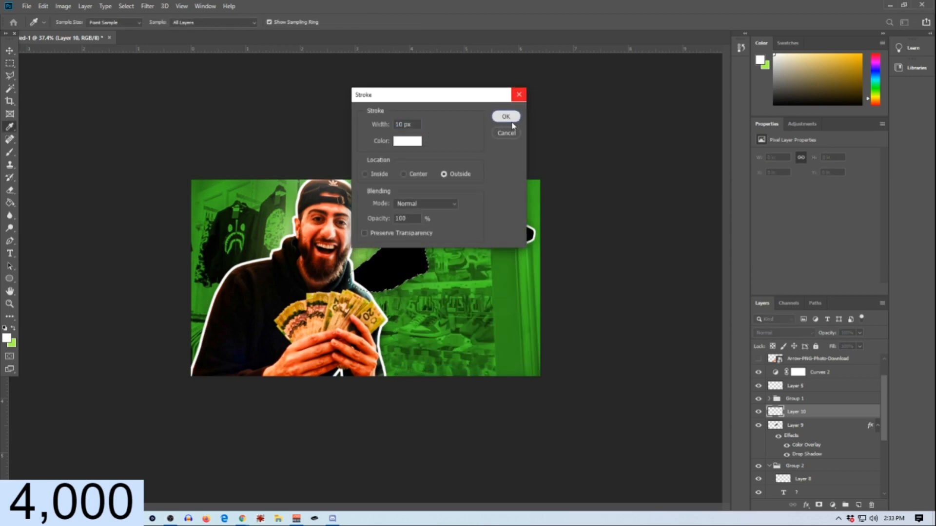
pyautogui.click(518, 95)
pyautogui.scroll(-4, 374, 178)
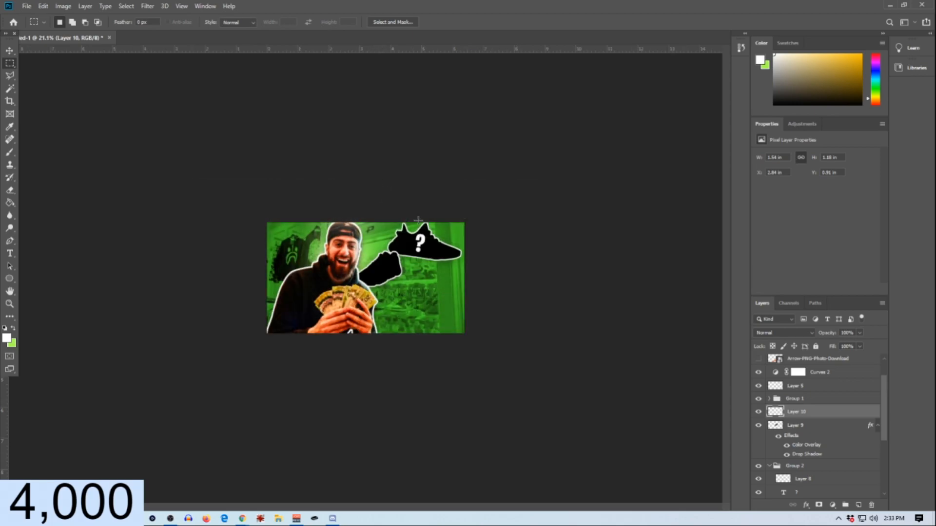
pyautogui.scroll(3, 420, 221)
# Step: Enlarge the second sneaker silhouette together with its white outline to about 117%
pyautogui.keyDown('ctrl'); pyautogui.click(795, 427); pyautogui.keyUp('ctrl')
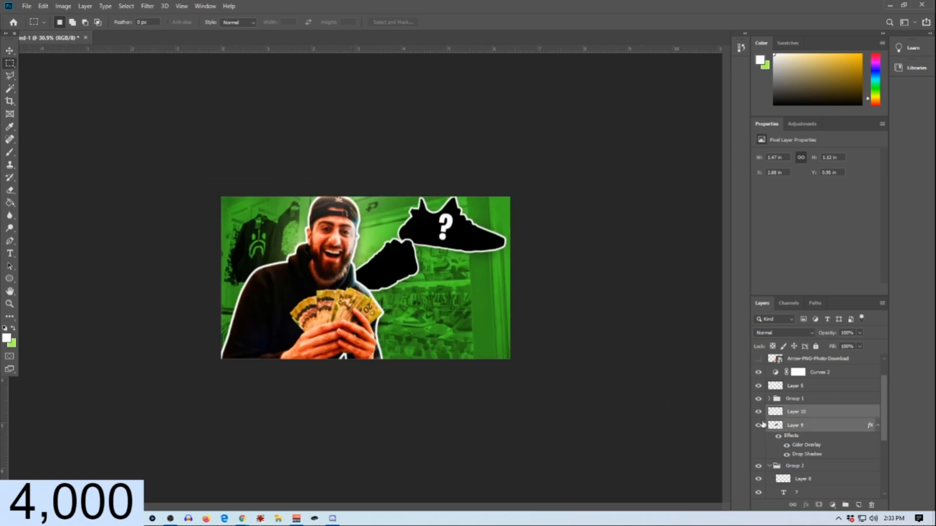
pyautogui.hotkey('ctrl', 't')
pyautogui.moveTo(423, 235); pyautogui.dragTo(409, 246)
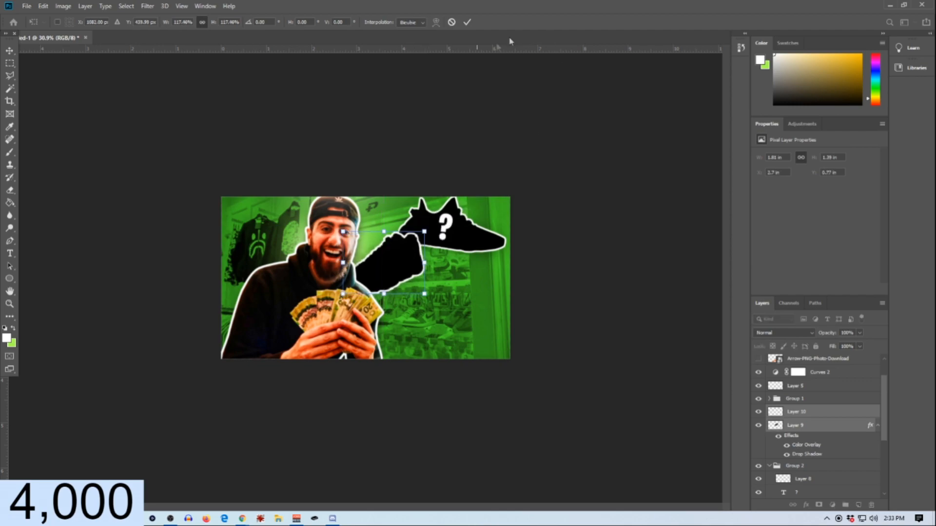
pyautogui.press('m')
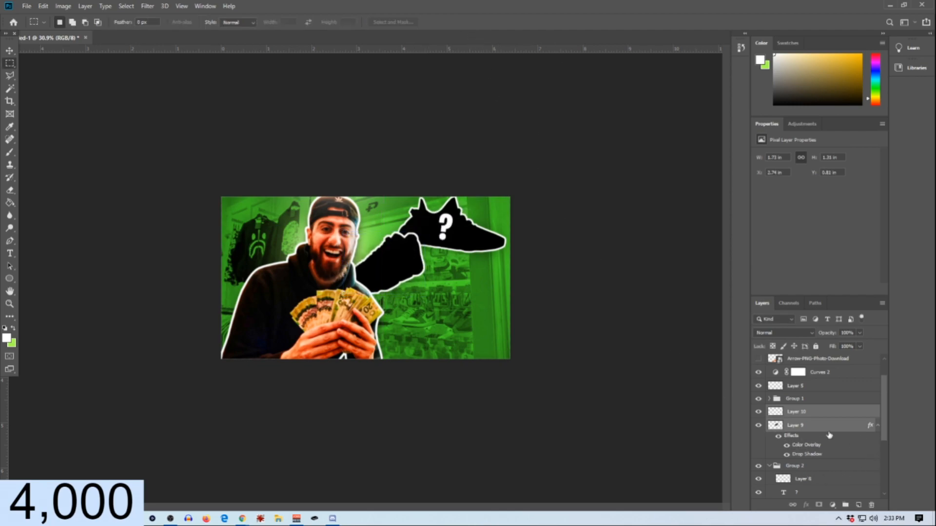
# Step: Set Layer 9's drop shadow to 84% opacity, 36 px distance and 79 px size
pyautogui.click(833, 431)
pyautogui.doubleClick(848, 426)
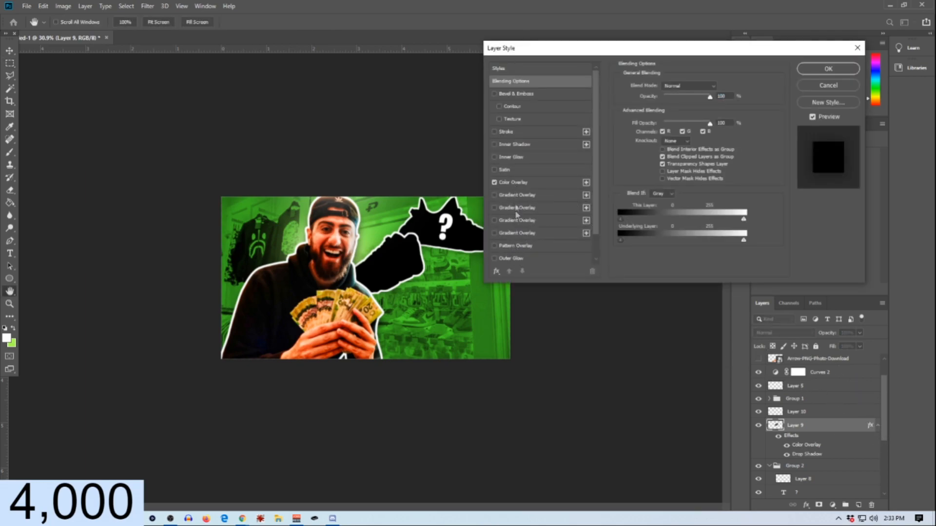
pyautogui.scroll(-2, 547, 230)
pyautogui.click(516, 258)
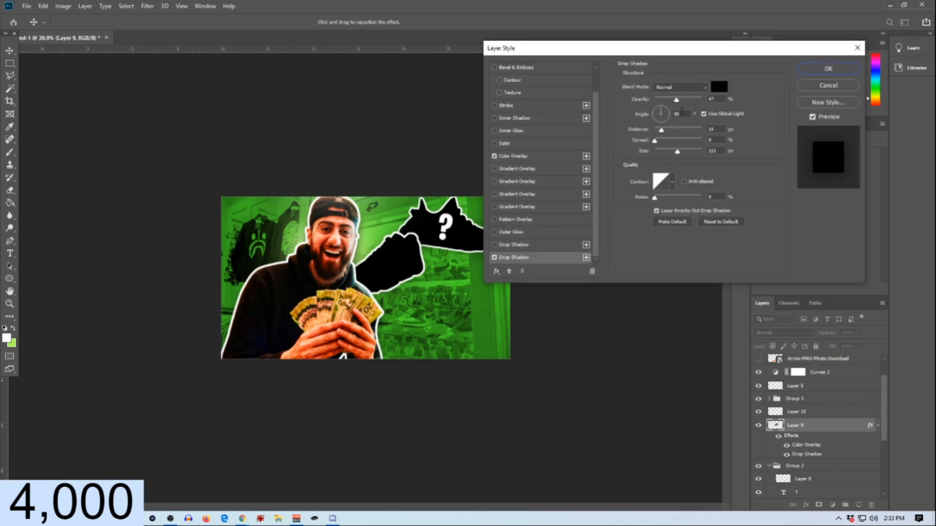
pyautogui.moveTo(681, 153); pyautogui.dragTo(676, 158)
pyautogui.moveTo(677, 101); pyautogui.dragTo(696, 107)
pyautogui.moveTo(675, 152)
pyautogui.mouseDown()
pyautogui.moveTo(666, 131)
pyautogui.moveTo(672, 153)
pyautogui.mouseUp()
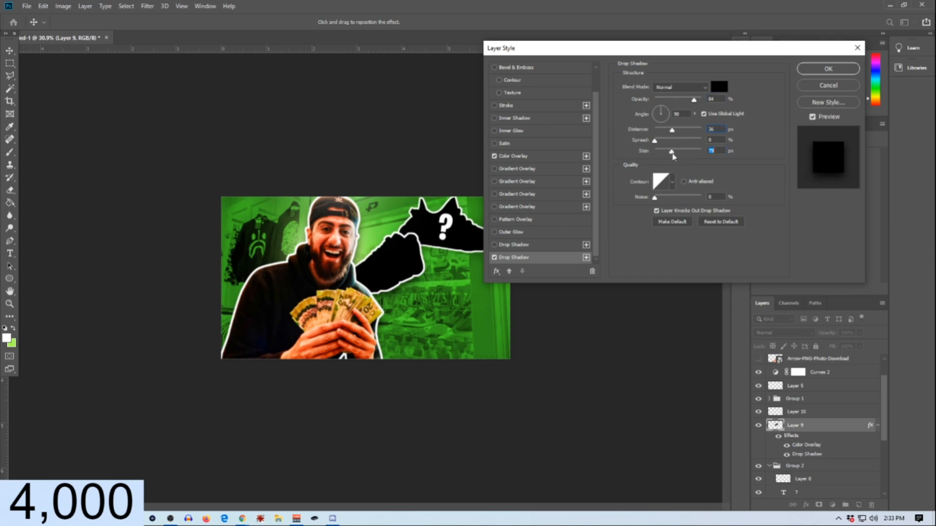
pyautogui.click(829, 69)
# Step: Show and select the GTA MONEY SIGN layer and activate the Move tool
pyautogui.scroll(-1, 347, 182)
pyautogui.scroll(1, 347, 181)
pyautogui.scroll(2, 757, 388)
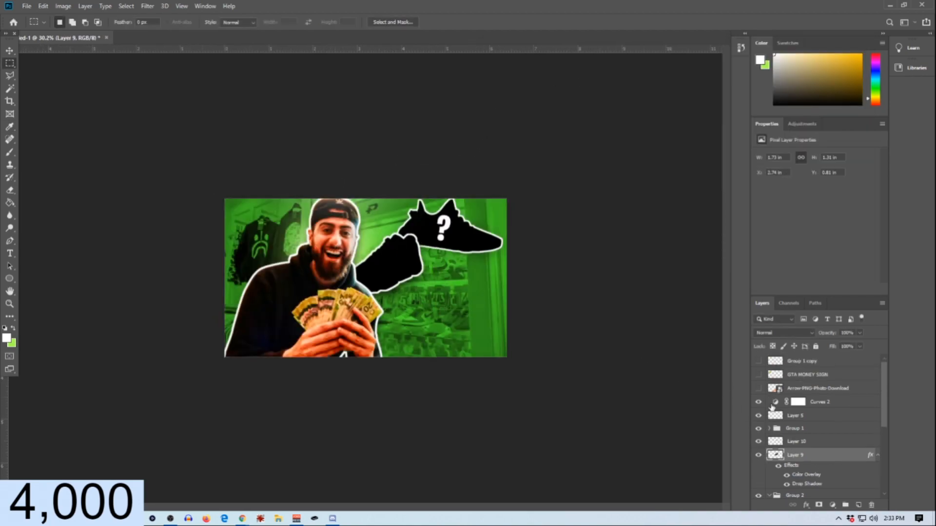
pyautogui.click(759, 376)
pyautogui.click(796, 380)
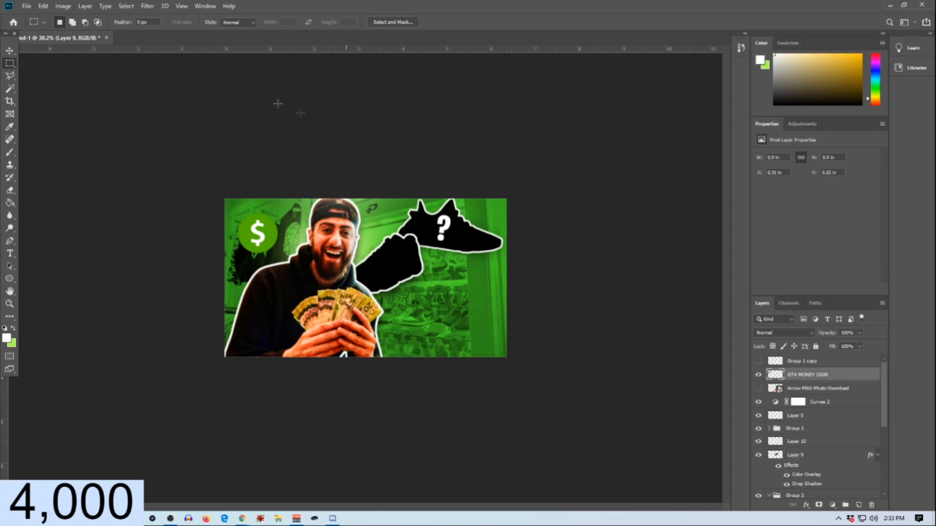
pyautogui.click(10, 50)
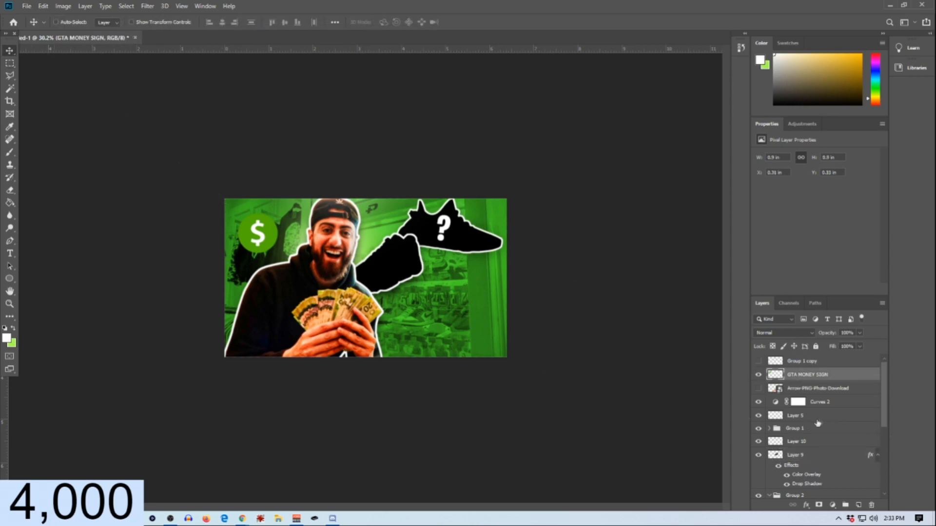
# Step: Add a new layer above Layer 10 and place a white "?" text on the second sneaker silhouette
pyautogui.scroll(-5, 818, 423)
pyautogui.click(808, 390)
pyautogui.click(804, 373)
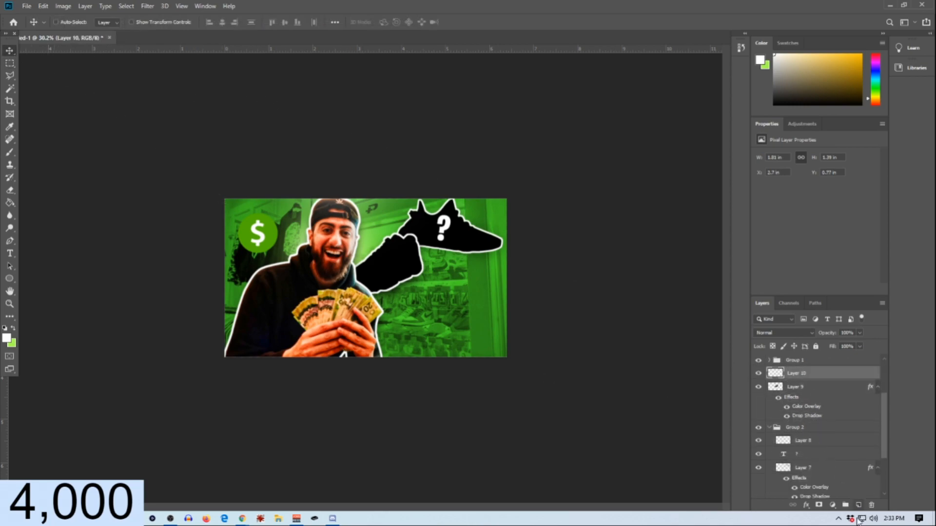
pyautogui.click(860, 506)
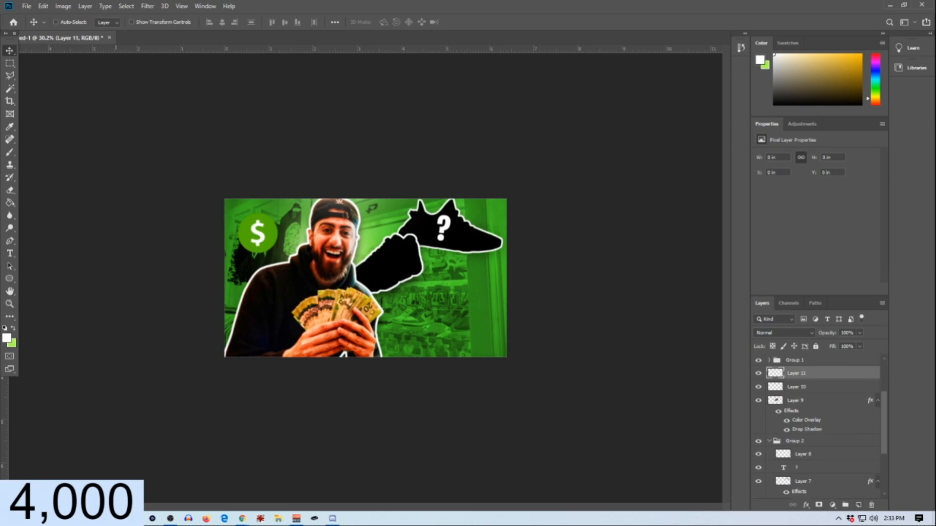
pyautogui.click(10, 254)
pyautogui.click(379, 265)
pyautogui.write('?')
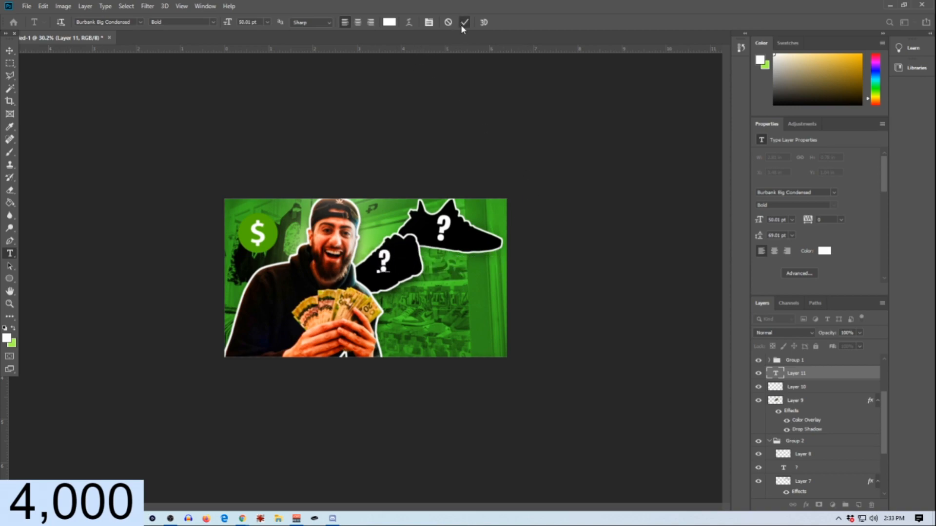
pyautogui.click(10, 50)
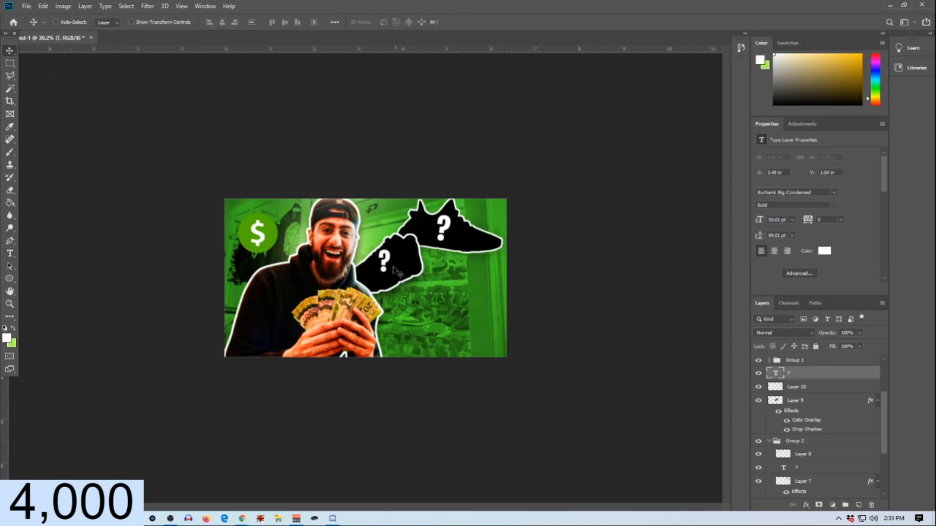
# Step: Center the question mark on the second sneaker, enlarging it to about 116% and rotating it to about -17°
pyautogui.moveTo(403, 278); pyautogui.dragTo(408, 283)
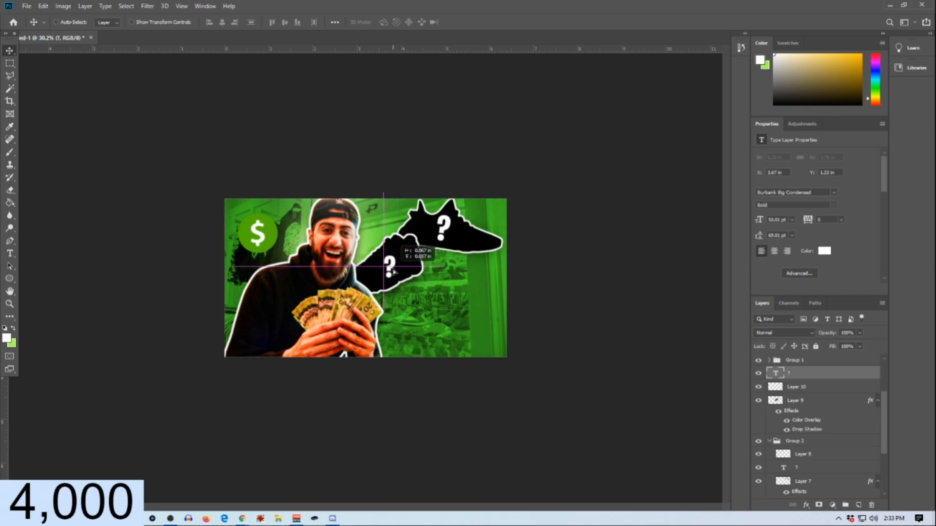
pyautogui.hotkey('ctrl', 't')
pyautogui.moveTo(428, 312); pyautogui.dragTo(435, 295)
pyautogui.moveTo(394, 248); pyautogui.dragTo(397, 247)
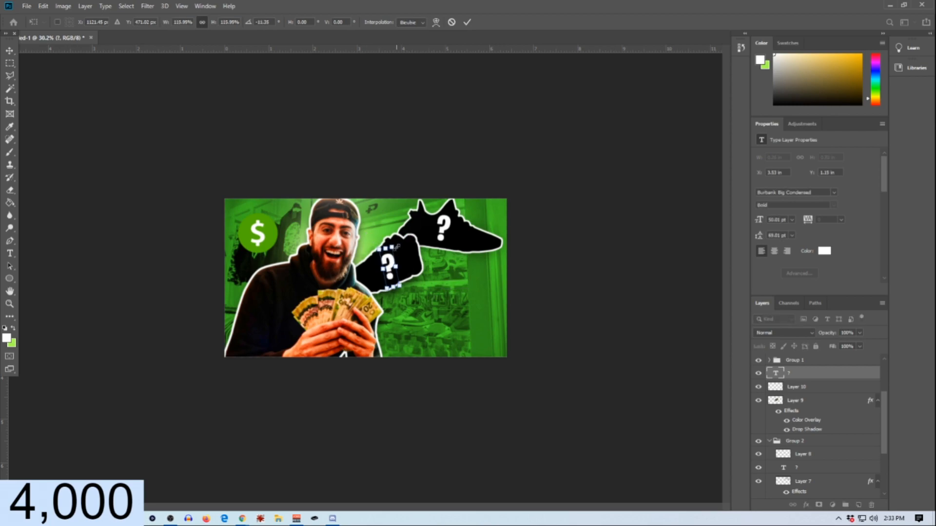
pyautogui.moveTo(403, 231); pyautogui.dragTo(402, 232)
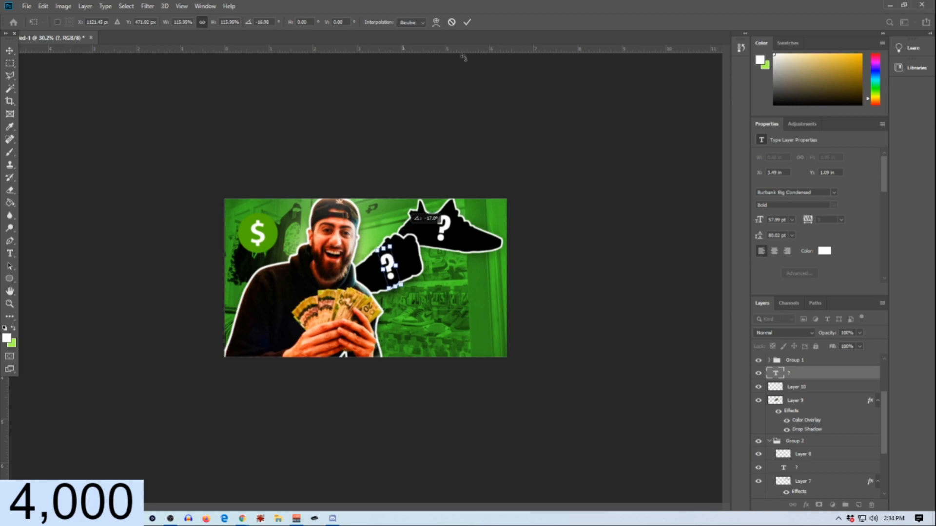
pyautogui.click(467, 22)
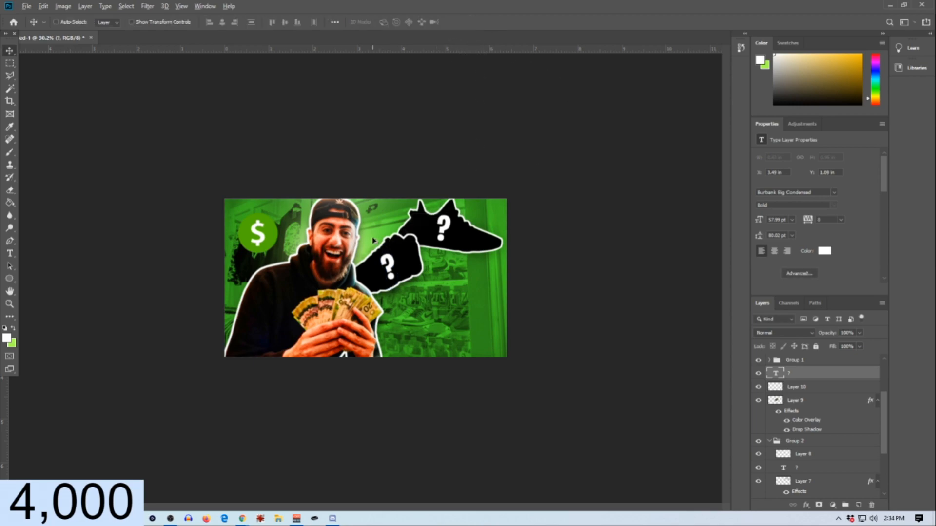
pyautogui.scroll(1, 374, 240)
pyautogui.moveTo(389, 246); pyautogui.dragTo(385, 243)
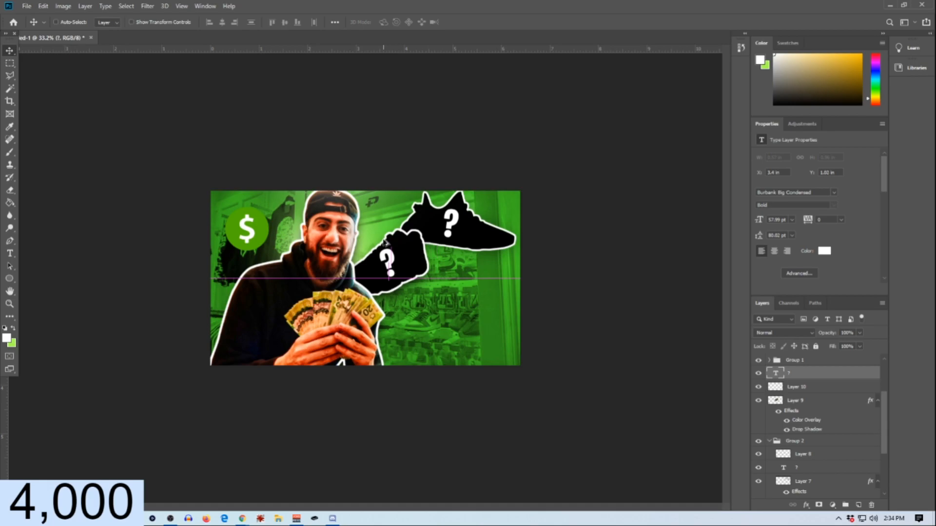
pyautogui.scroll(-3, 385, 242)
pyautogui.scroll(5, 332, 281)
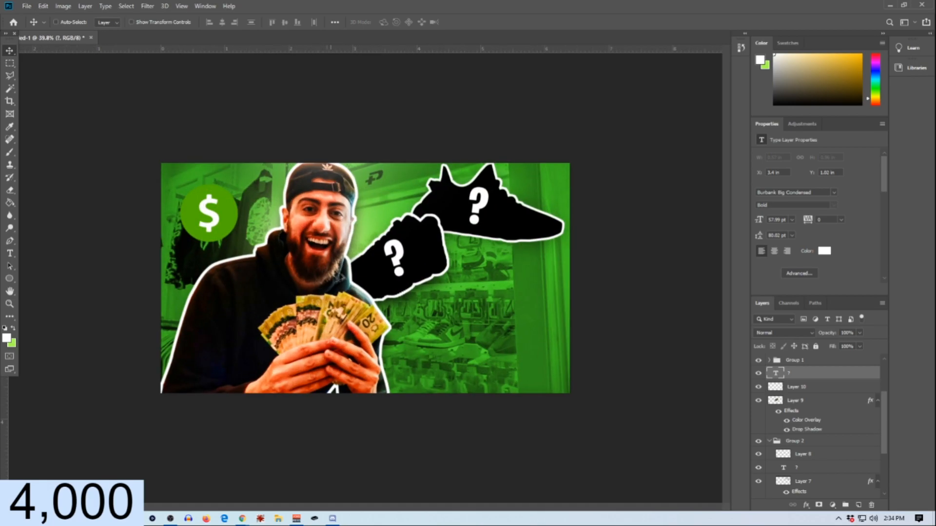
pyautogui.scroll(-3, 364, 277)
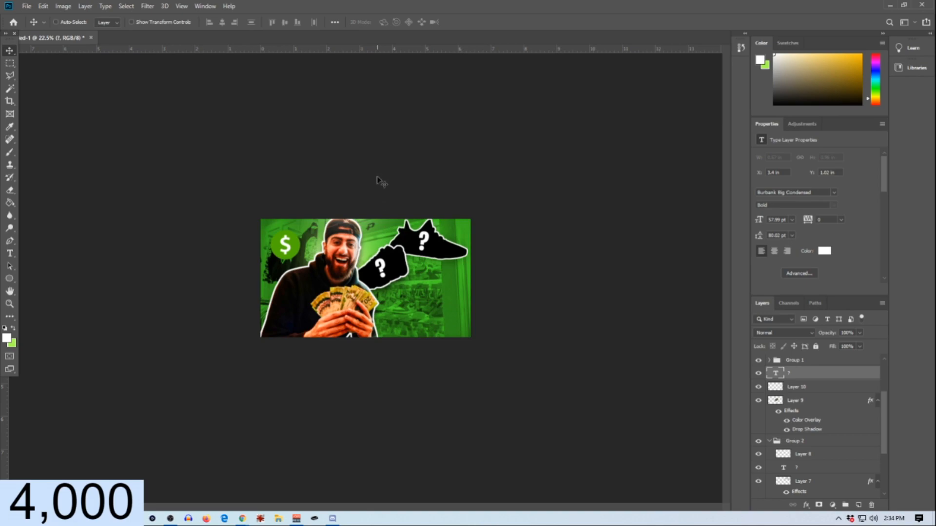
# Step: Place the falling_money_PNG15414 image from the PNGS folder as an embedded object
pyautogui.click(20, 7)
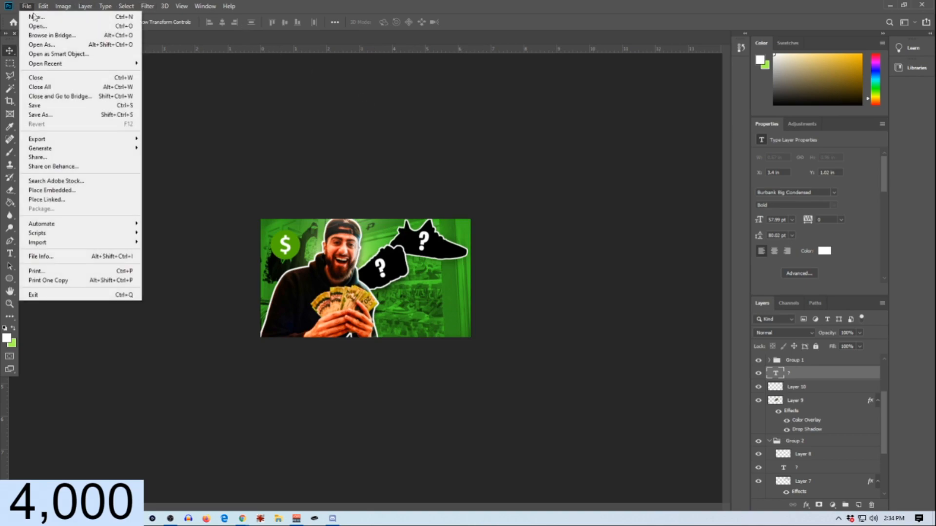
pyautogui.click(126, 191)
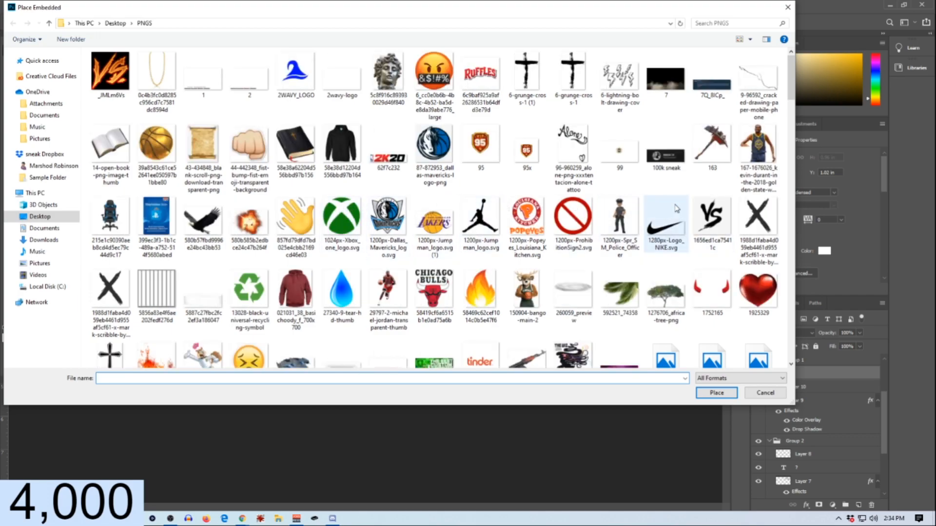
pyautogui.scroll(-3, 400, 260)
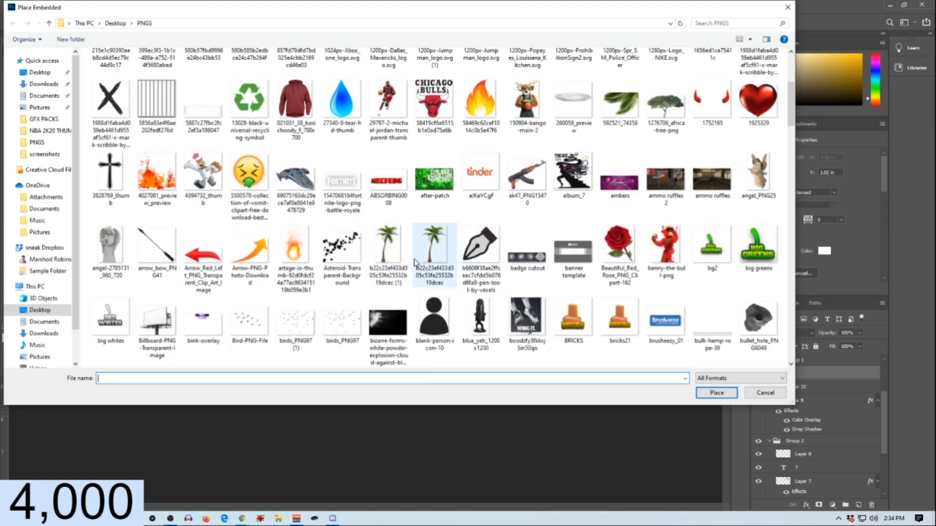
pyautogui.scroll(-3, 419, 264)
pyautogui.scroll(-3, 350, 279)
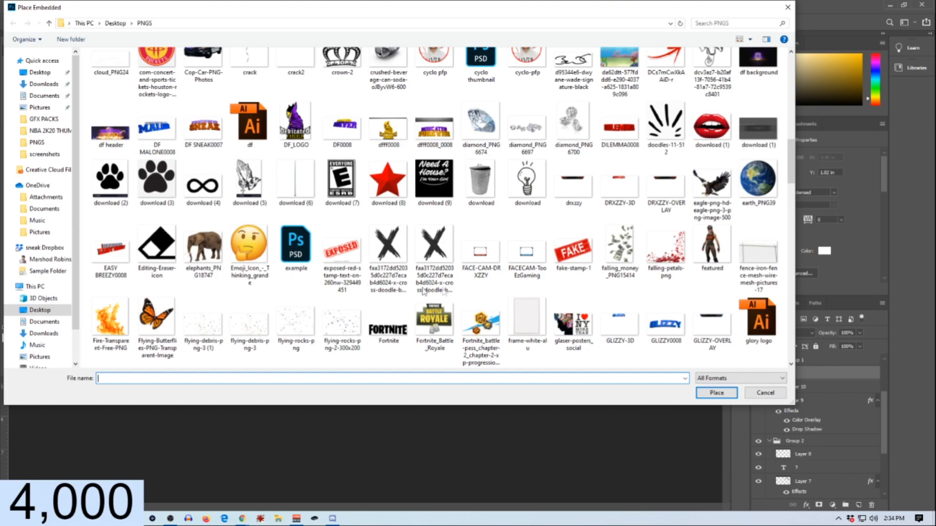
pyautogui.scroll(-3, 361, 297)
pyautogui.scroll(2, 431, 292)
pyautogui.doubleClick(620, 195)
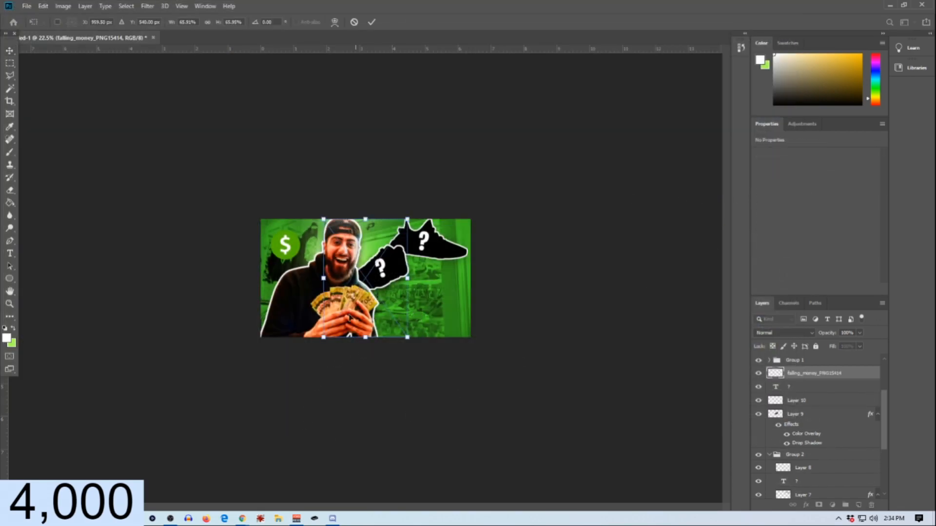
# Step: Position the falling money behind the man along the canvas's left edge and hide the GTA MONEY SIGN layer
pyautogui.moveTo(335, 285); pyautogui.dragTo(255, 284)
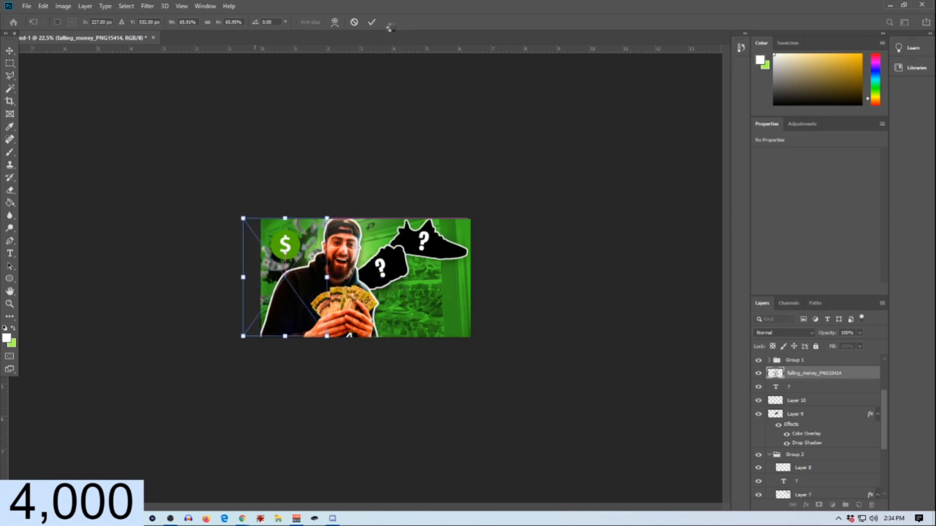
pyautogui.click(372, 22)
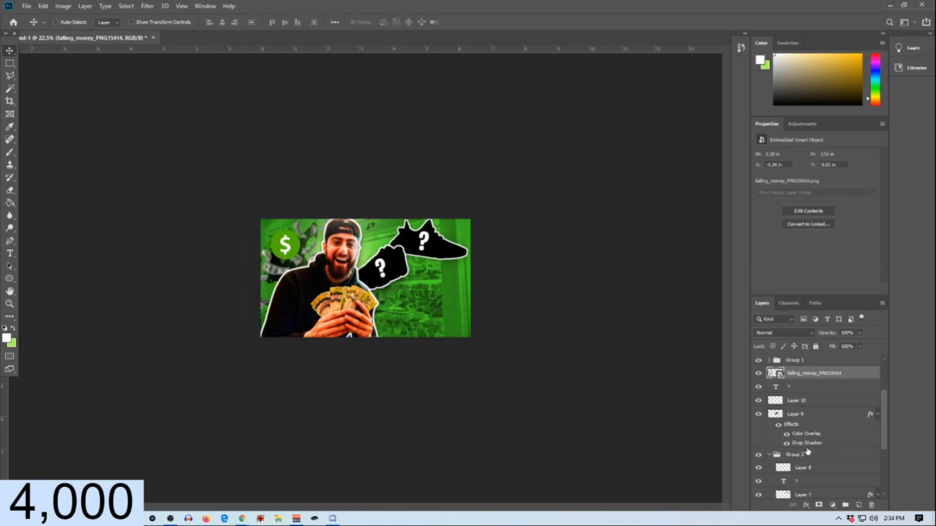
pyautogui.scroll(3, 793, 432)
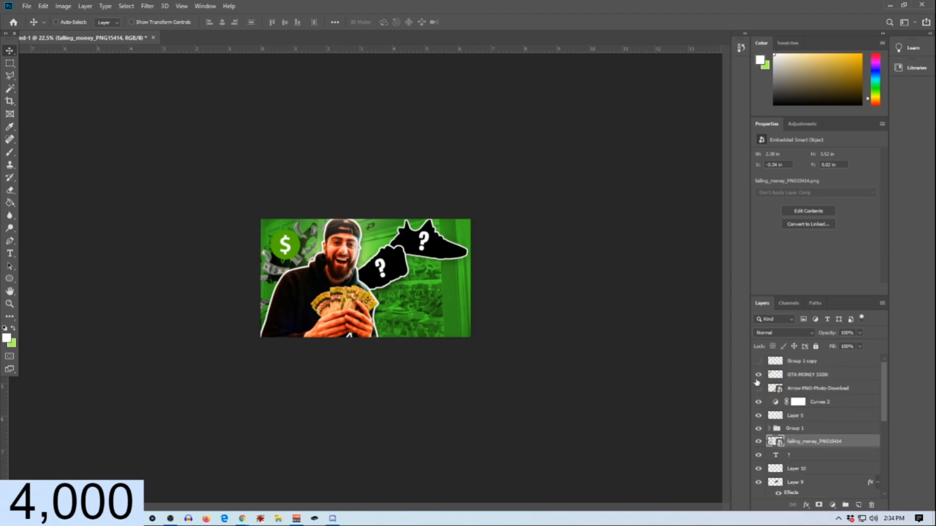
pyautogui.moveTo(300, 261); pyautogui.dragTo(275, 230)
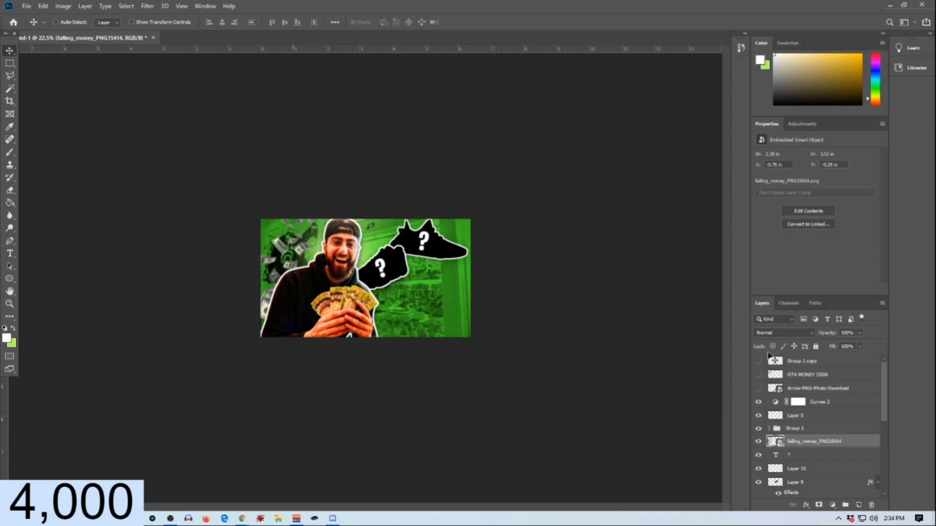
# Step: Rasterize the falling money layer and darken it with a Curves adjustment masked to the bills' outline
pyautogui.rightClick(801, 442)
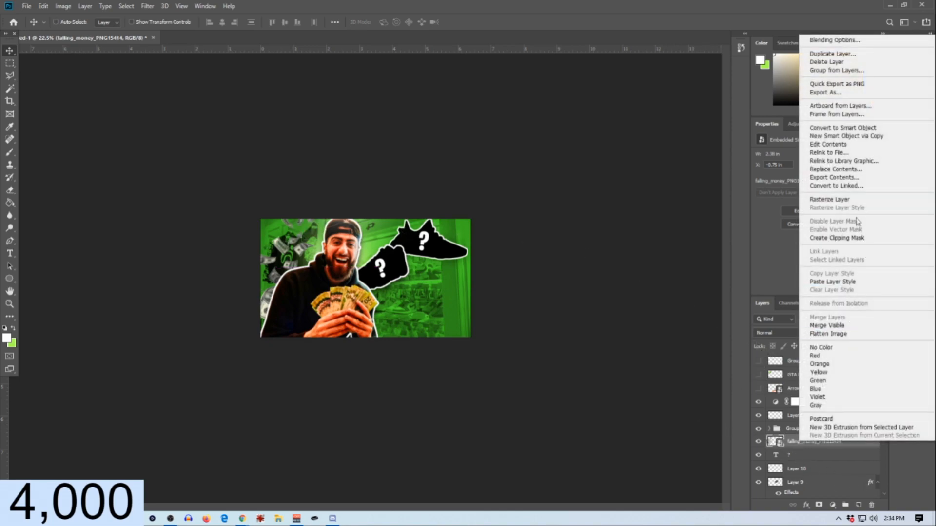
pyautogui.click(847, 201)
pyautogui.keyDown('ctrl'); pyautogui.click(778, 443); pyautogui.keyUp('ctrl')
pyautogui.click(833, 506)
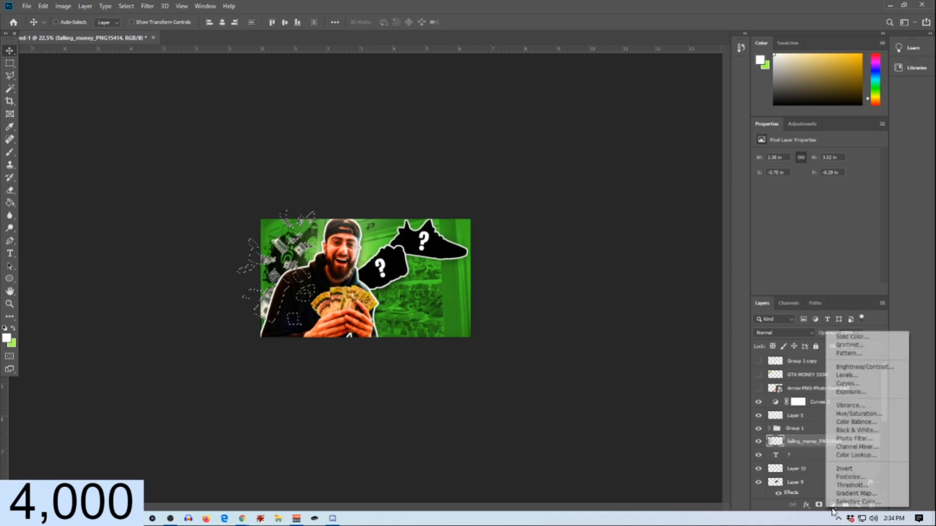
pyautogui.click(847, 384)
pyautogui.moveTo(796, 259); pyautogui.dragTo(796, 263)
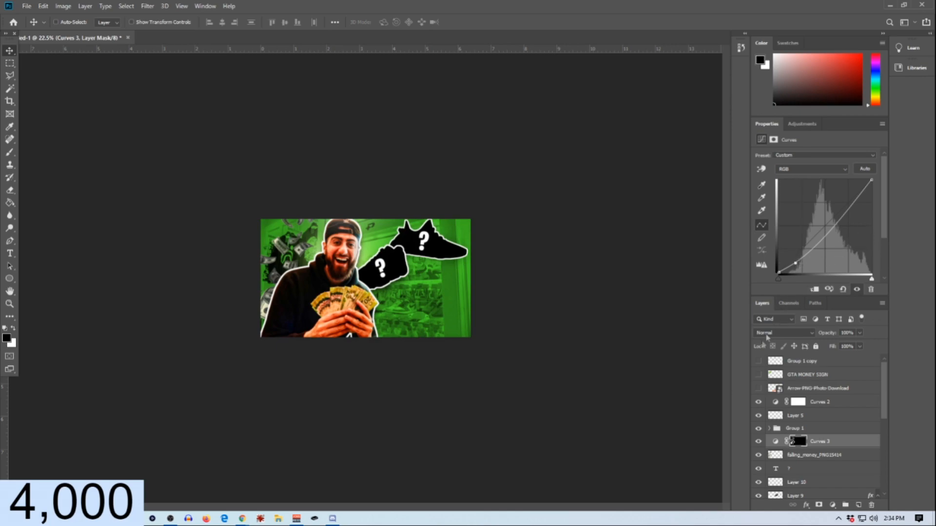
# Step: Add a white inner glow in Overlay mode with a 54 px size to the falling money layer
pyautogui.click(851, 455)
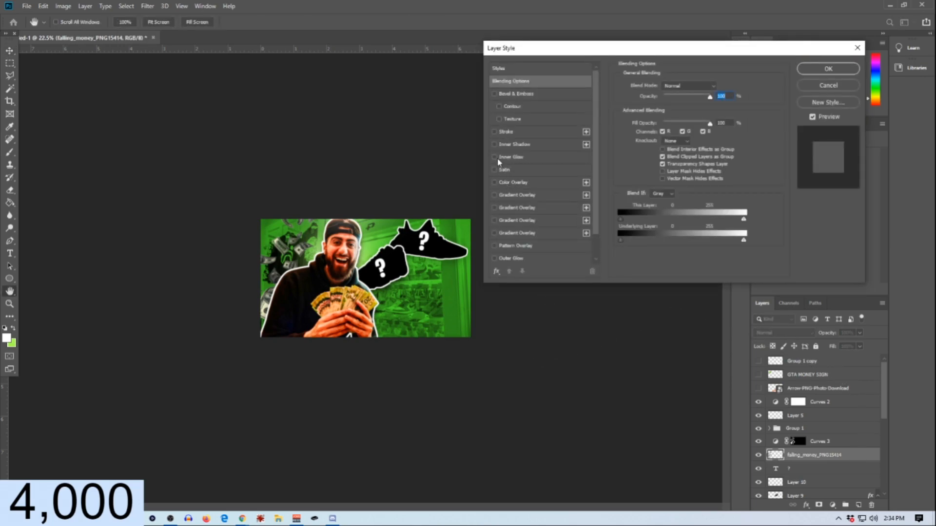
pyautogui.click(511, 157)
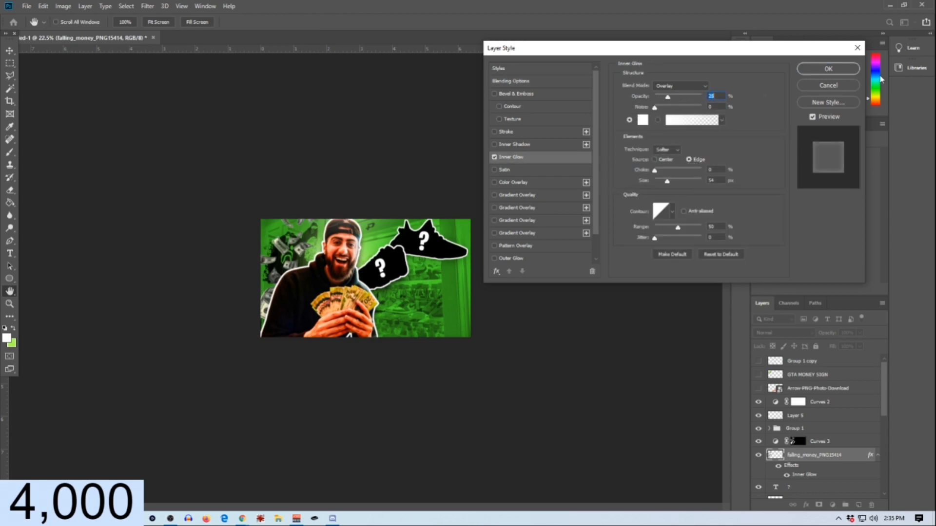
pyautogui.click(830, 71)
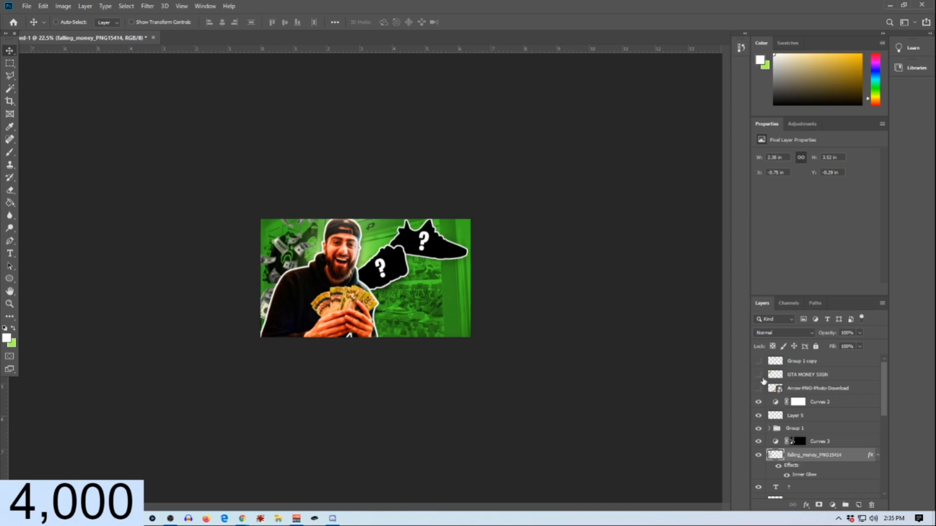
# Step: Move the GTA MONEY SIGN layer beneath Group 2, shift the dollar sign between the man's head and the sneakers, and hide it
pyautogui.click(758, 375)
pyautogui.click(804, 375)
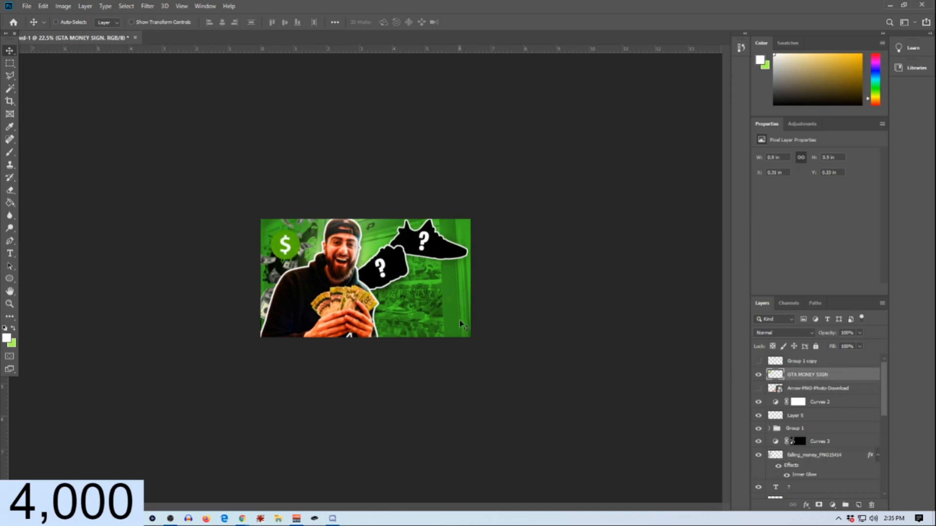
pyautogui.moveTo(315, 244); pyautogui.dragTo(403, 243)
pyautogui.moveTo(822, 379); pyautogui.dragTo(844, 418)
pyautogui.moveTo(377, 232); pyautogui.dragTo(378, 226)
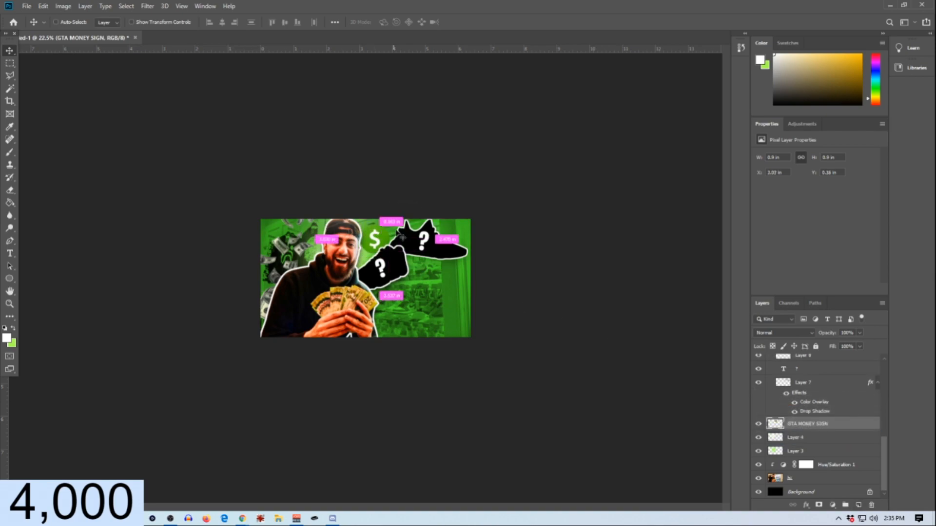
pyautogui.click(758, 424)
# Step: Duplicate the falling money layer and move the copy right, behind the man and over the second sneaker
pyautogui.scroll(3, 794, 405)
pyautogui.scroll(4, 802, 421)
pyautogui.click(818, 453)
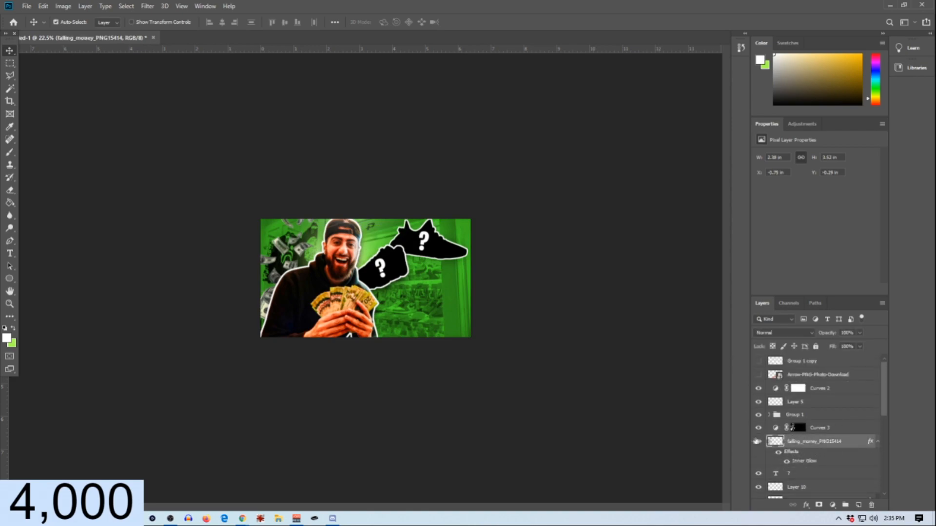
pyautogui.hotkey('ctrl', 'j')
pyautogui.moveTo(398, 304); pyautogui.dragTo(377, 293)
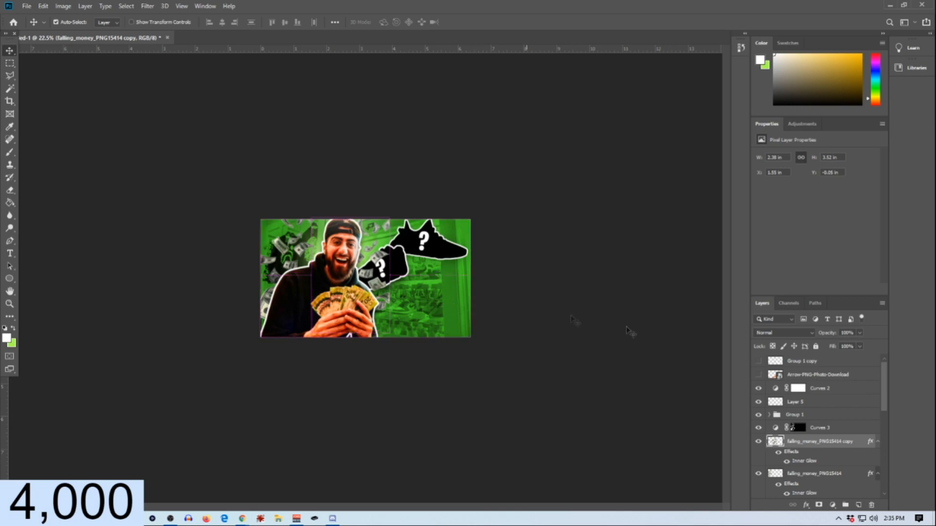
pyautogui.hotkey('ctrl', 't')
pyautogui.rightClick(379, 258)
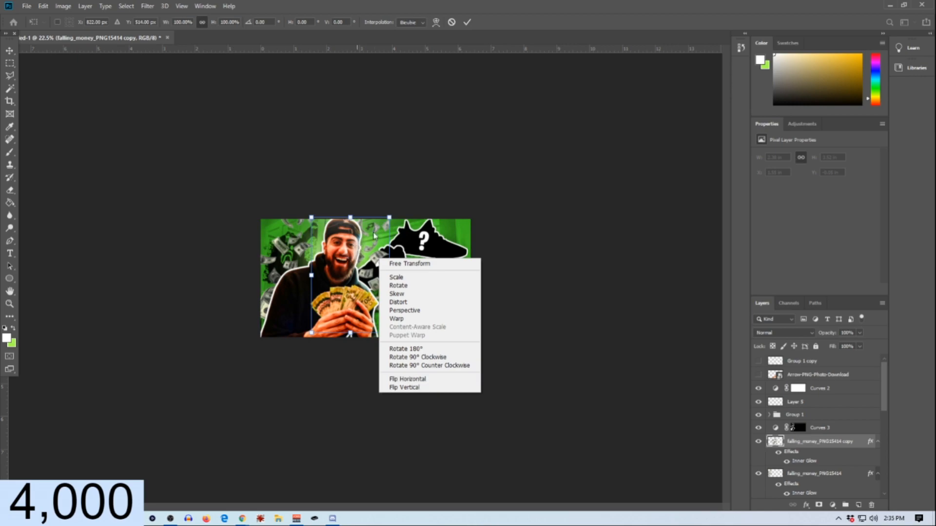
pyautogui.click(469, 33)
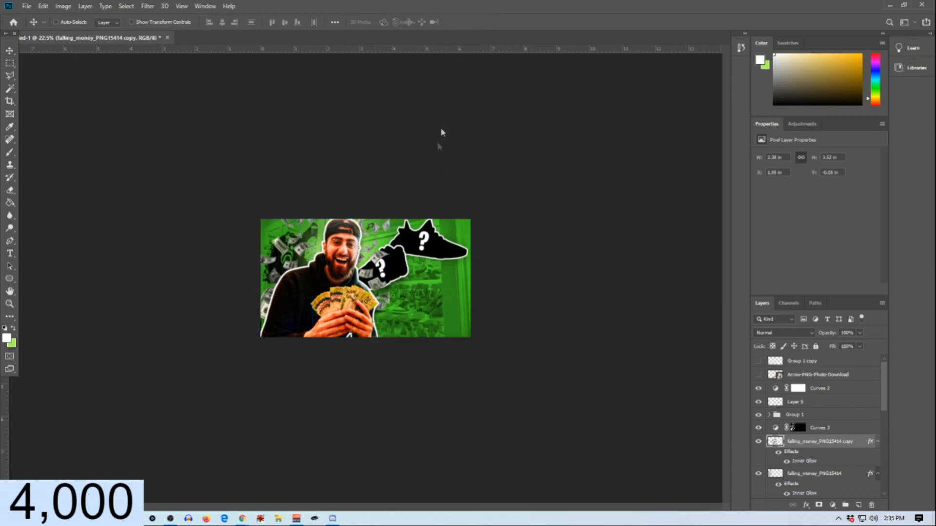
# Step: Flip the falling money copy horizontally and move it right and slightly down, over the lower sneaker
pyautogui.rightClick(370, 252)
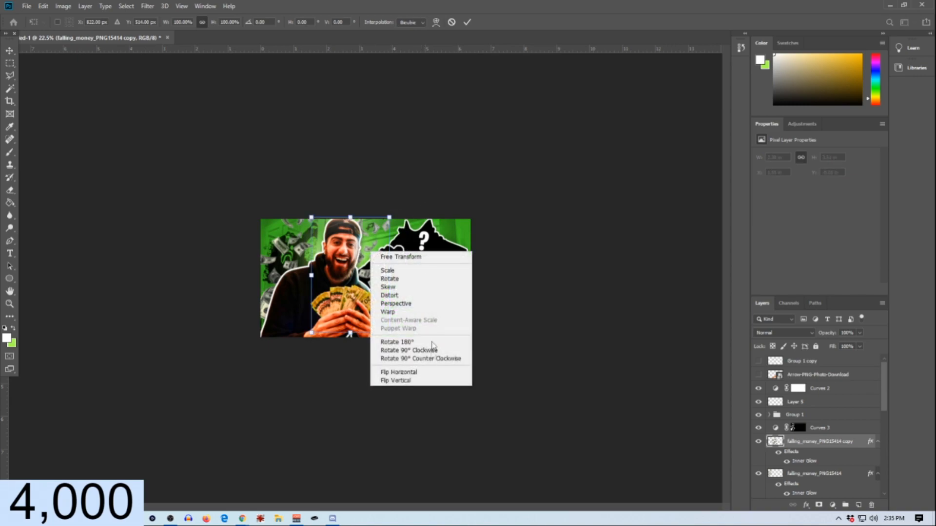
pyautogui.click(433, 376)
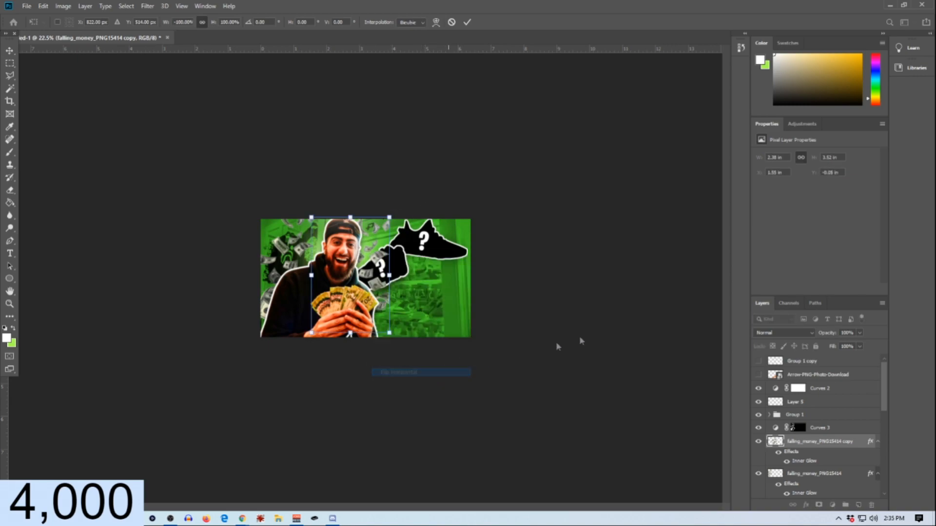
pyautogui.moveTo(354, 273); pyautogui.dragTo(379, 277)
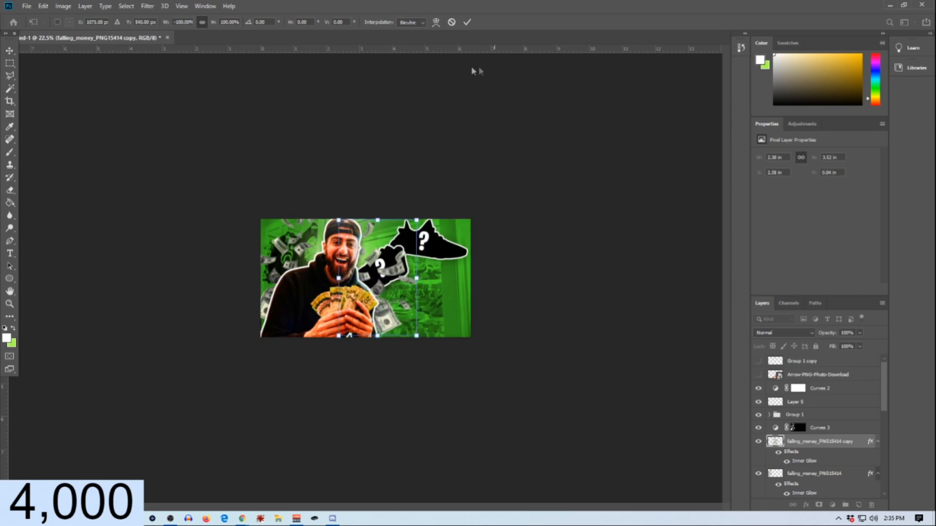
pyautogui.click(471, 22)
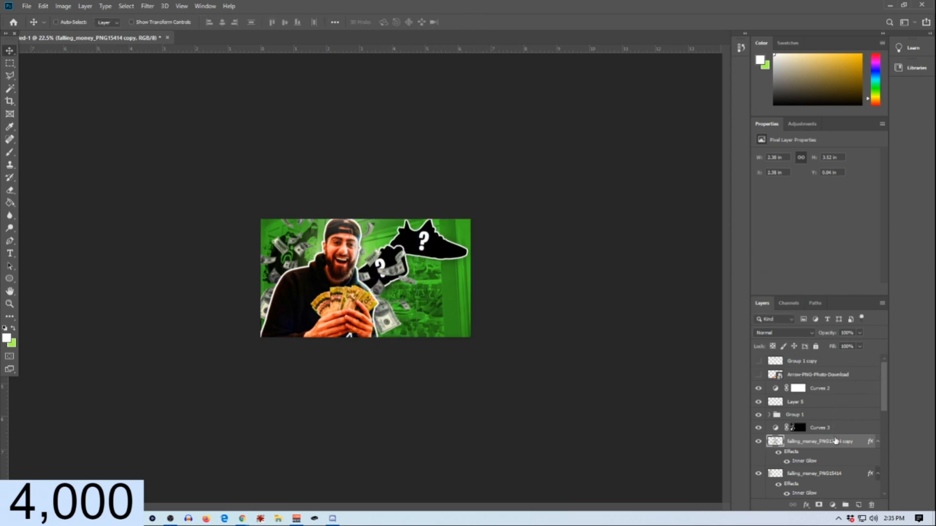
# Step: Move the falling money copy layer beneath Layer 3, directly above Hue/Saturation 1, and nudge the bills slightly right
pyautogui.scroll(-5, 841, 442)
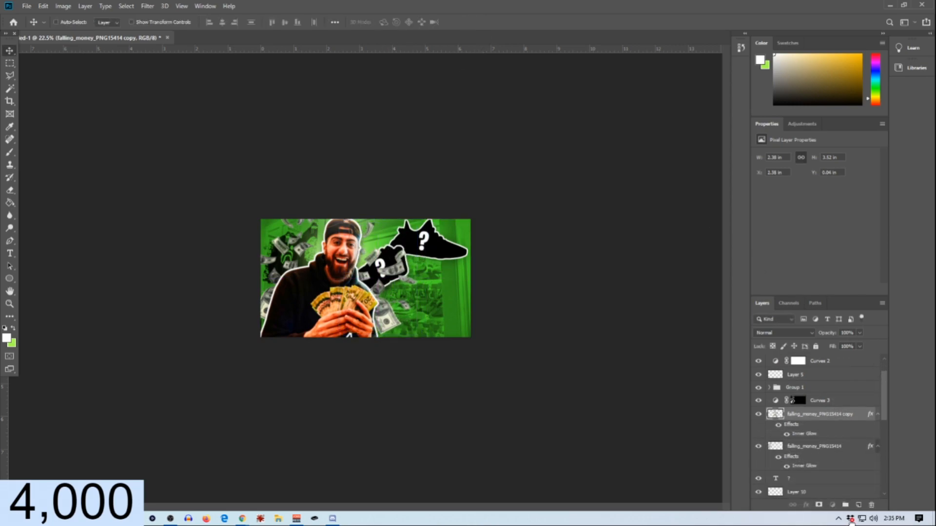
pyautogui.scroll(-5, 840, 459)
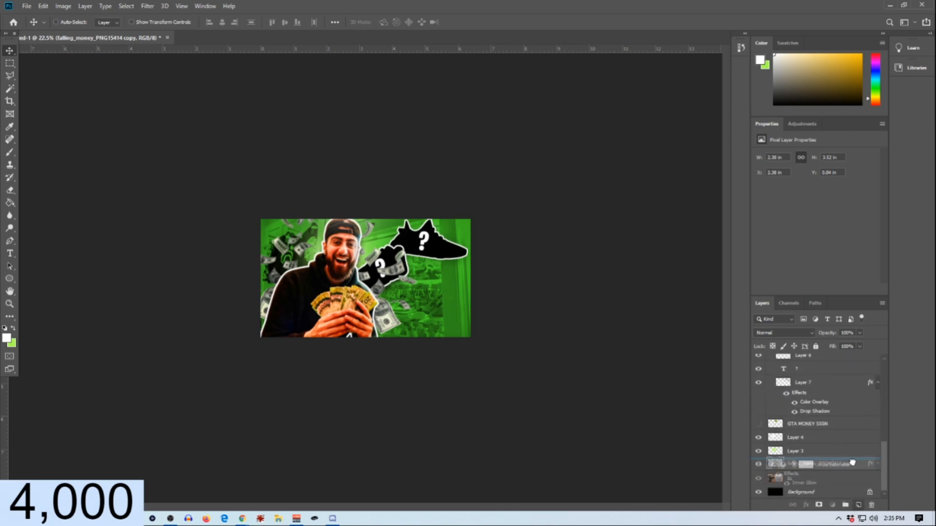
pyautogui.moveTo(839, 458); pyautogui.dragTo(840, 458)
pyautogui.moveTo(387, 289); pyautogui.dragTo(392, 289)
pyautogui.scroll(-1, 412, 220)
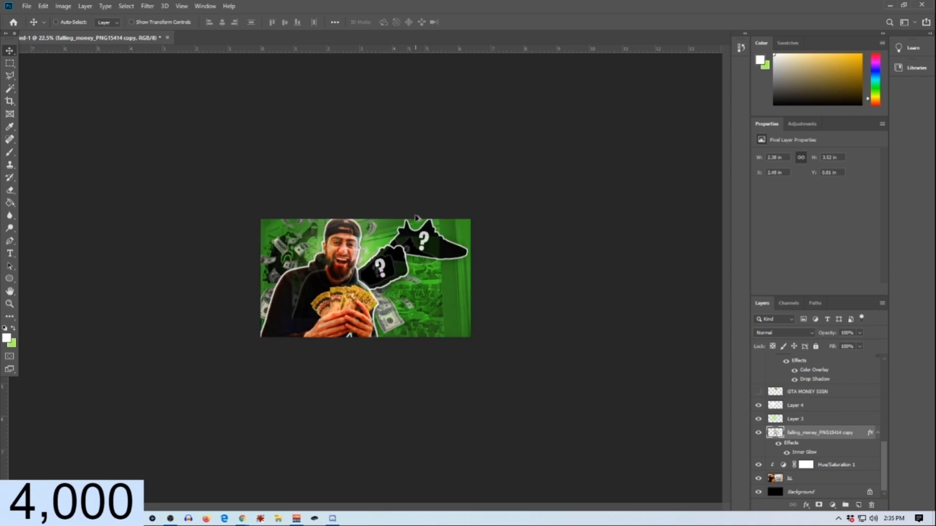
# Step: Examine how the copied bills sit behind the man and the sneakers at different magnifications
pyautogui.scroll(2, 424, 277)
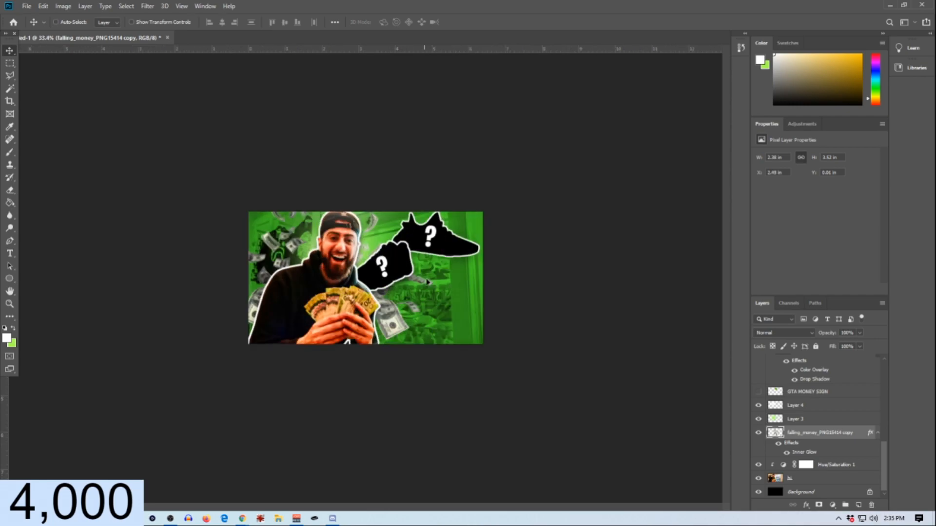
pyautogui.scroll(1, 410, 310)
pyautogui.scroll(-1, 416, 273)
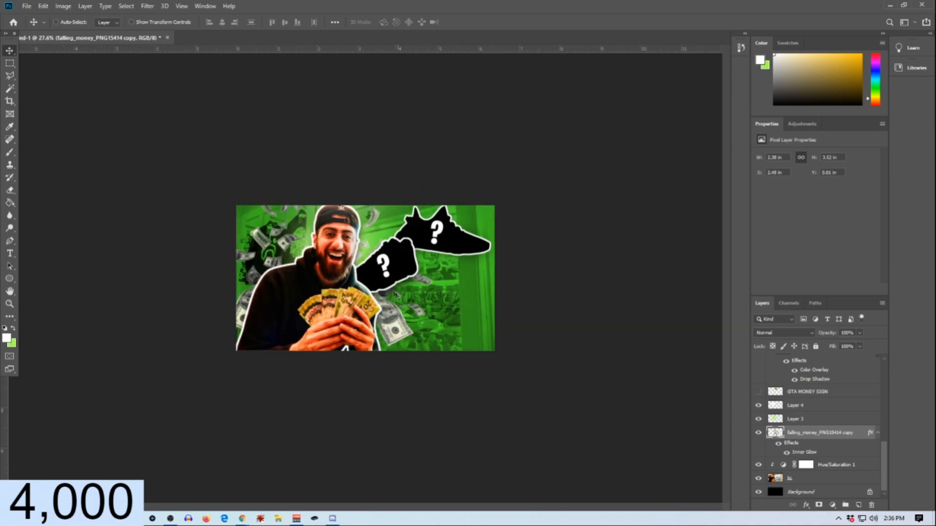
pyautogui.scroll(2, 399, 294)
pyautogui.scroll(-1, 403, 288)
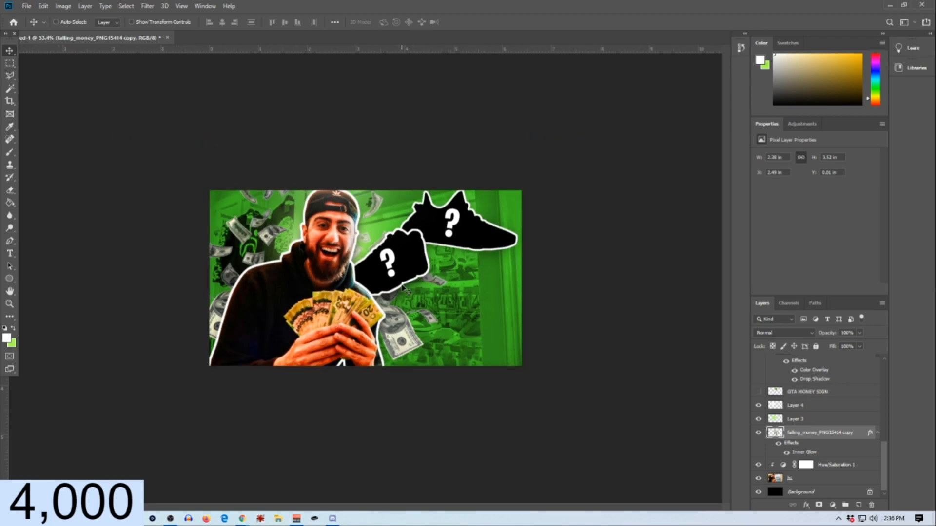
pyautogui.scroll(-1, 444, 204)
pyautogui.scroll(2, 445, 282)
pyautogui.scroll(-1, 383, 303)
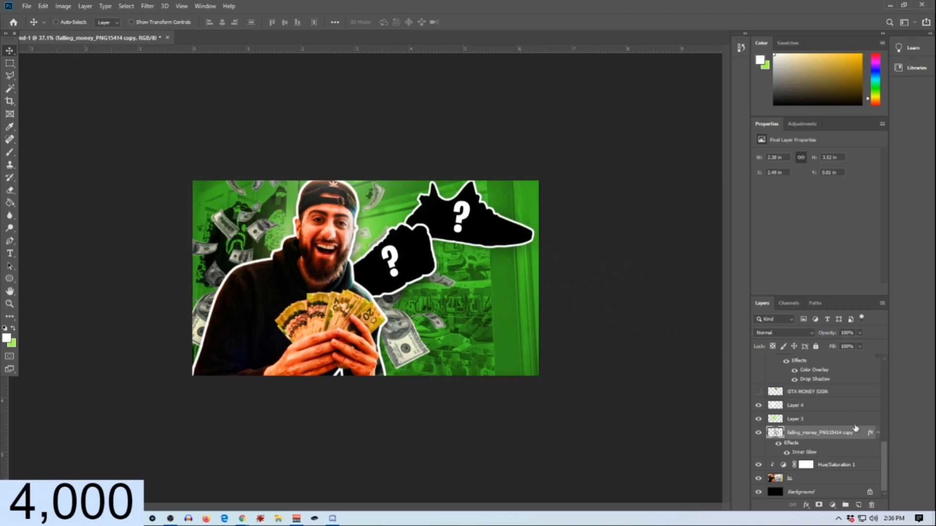
# Step: Move the hidden Group 1 copy layer down between the falling money copy and Hue/Saturation 1
pyautogui.scroll(8, 785, 404)
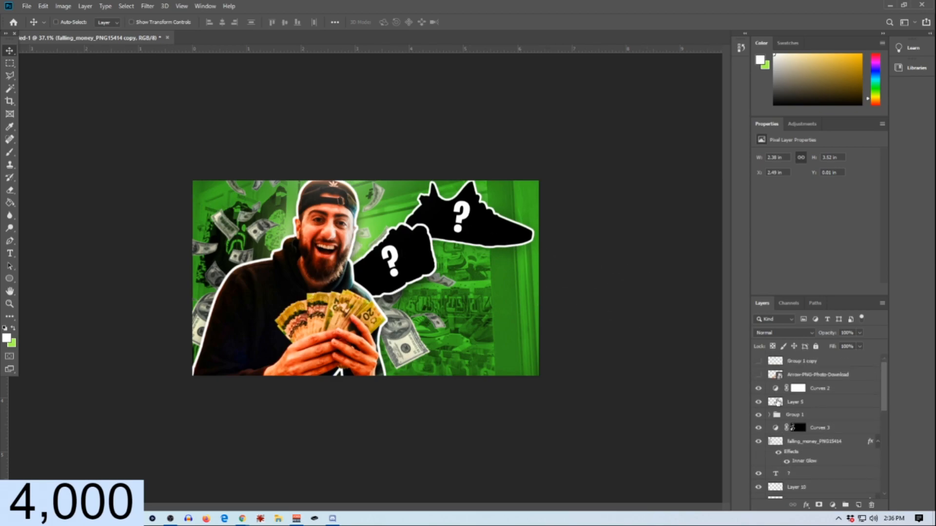
pyautogui.click(801, 365)
pyautogui.moveTo(810, 364); pyautogui.dragTo(834, 454)
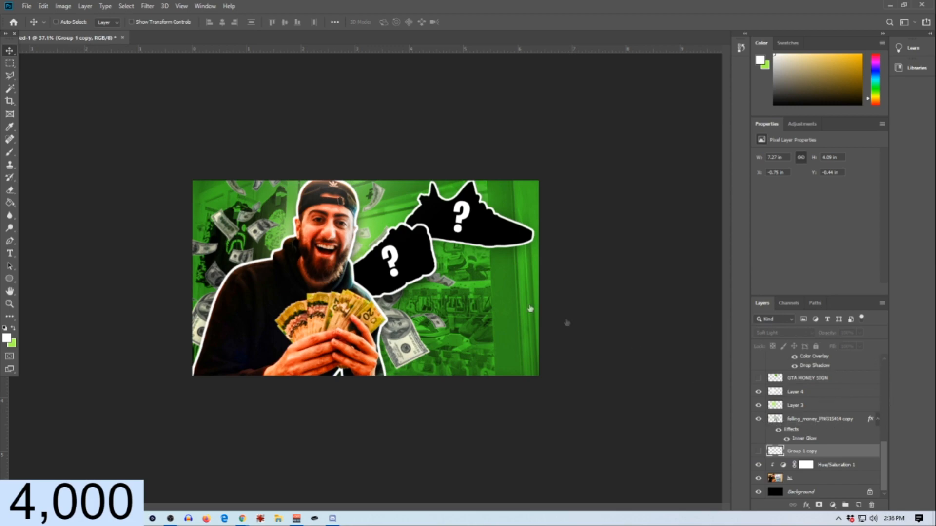
# Step: Move the Arrow-PNG-Photo-Download layer directly beneath Curves 2, keeping it in the document
pyautogui.scroll(5, 835, 411)
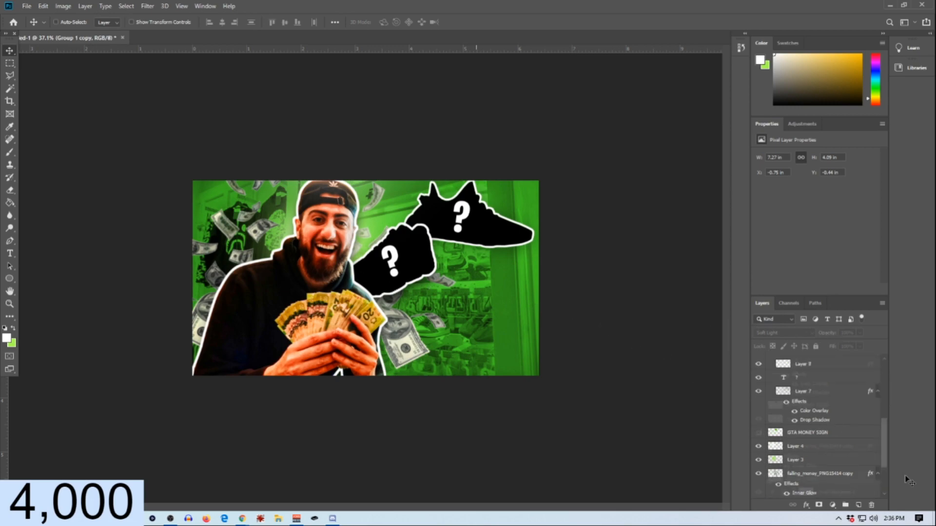
pyautogui.click(808, 366)
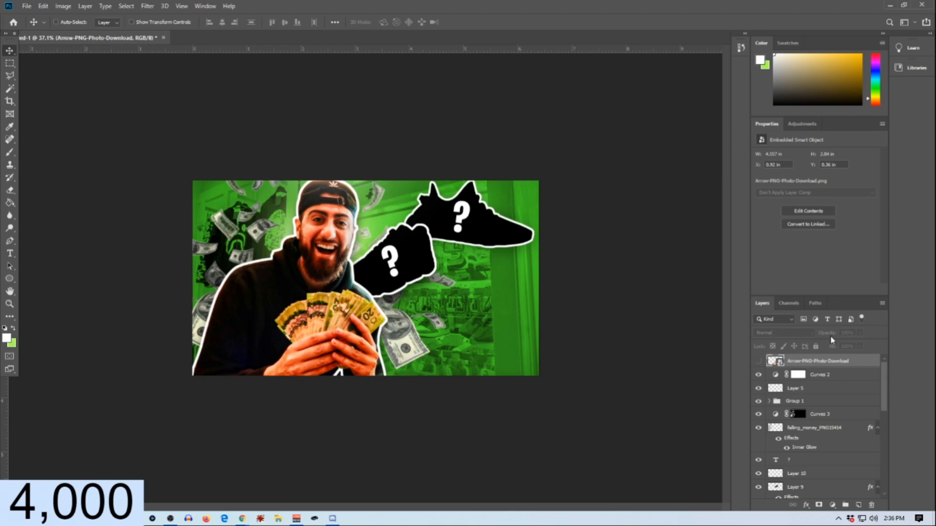
pyautogui.press('Delete')
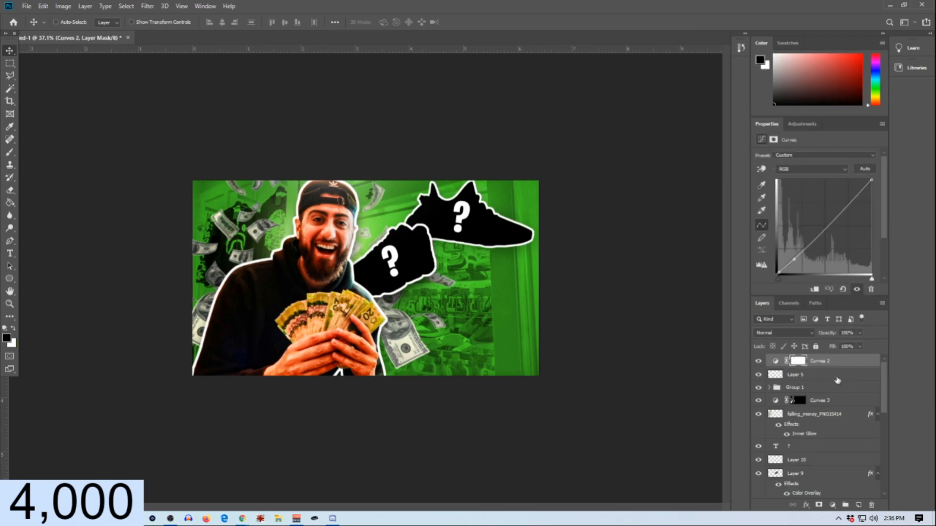
pyautogui.hotkey('ctrl', 'z')
pyautogui.moveTo(847, 365); pyautogui.dragTo(853, 383)
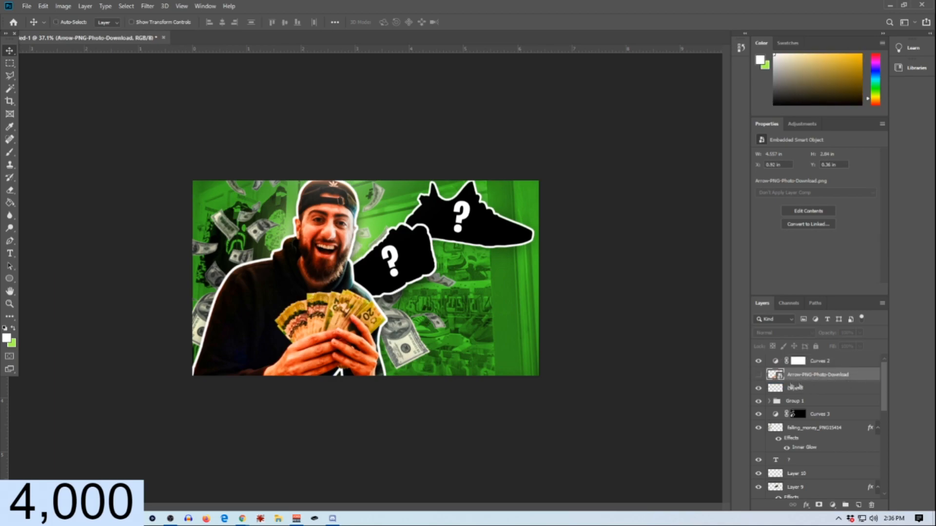
pyautogui.click(758, 374)
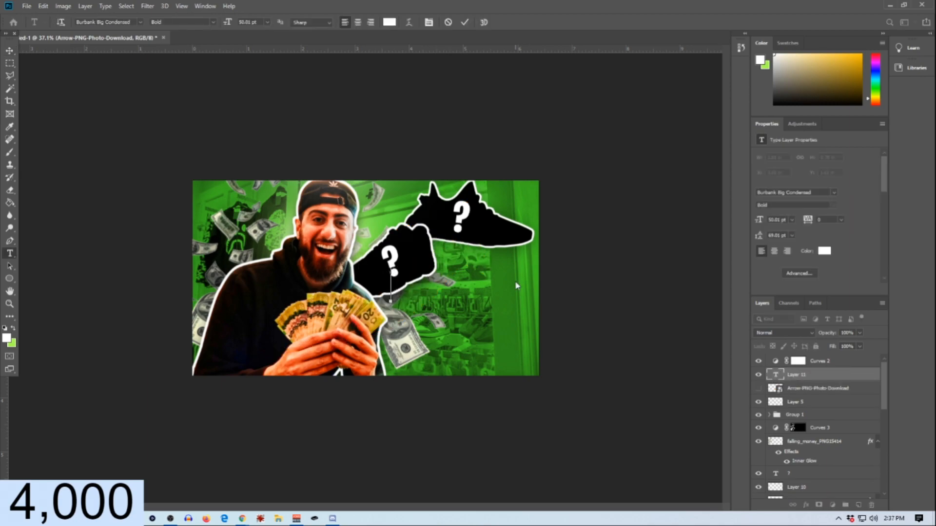
# Step: Add the white text SPENT, enlarge it to about 174% and place it beneath the upper sneaker, right of the money fan
pyautogui.write('SPENT')
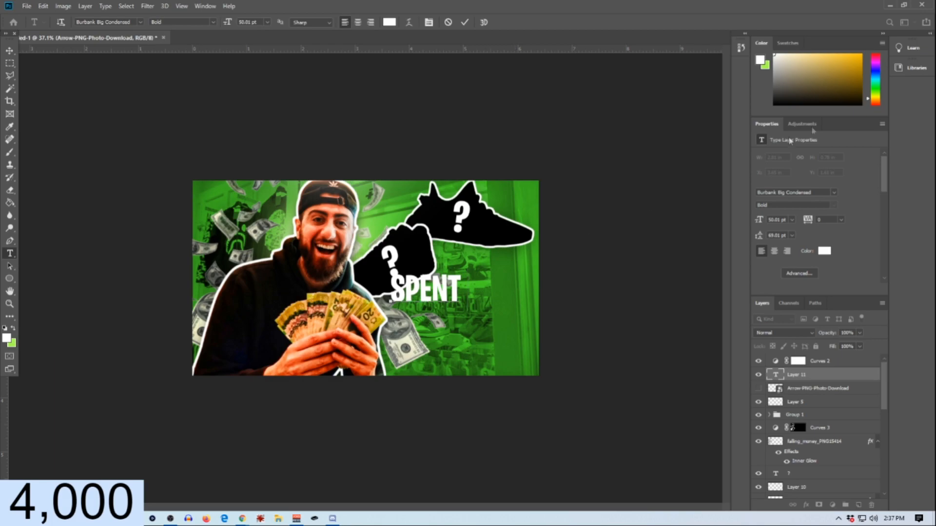
pyautogui.click(465, 22)
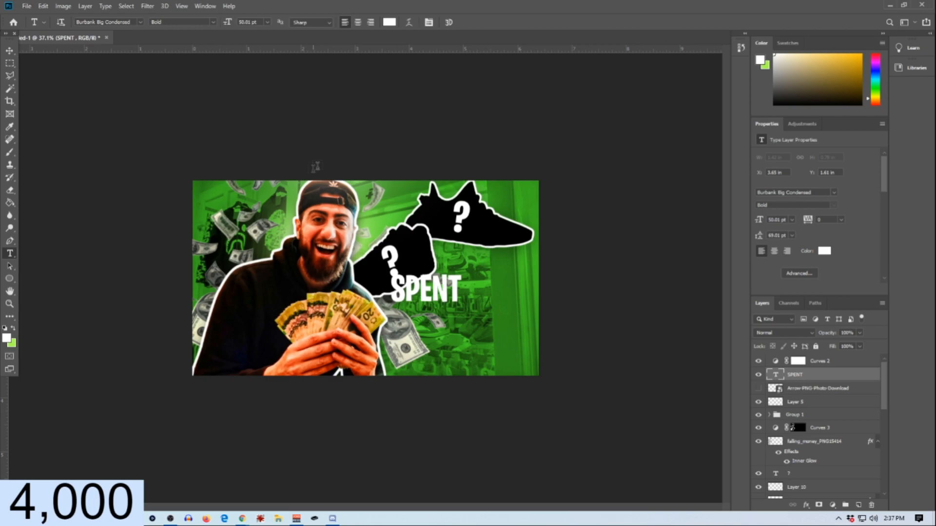
pyautogui.click(8, 50)
pyautogui.moveTo(425, 293); pyautogui.dragTo(456, 298)
pyautogui.hotkey('ctrl', 't')
pyautogui.moveTo(498, 272); pyautogui.dragTo(530, 268)
pyautogui.moveTo(469, 307); pyautogui.dragTo(477, 304)
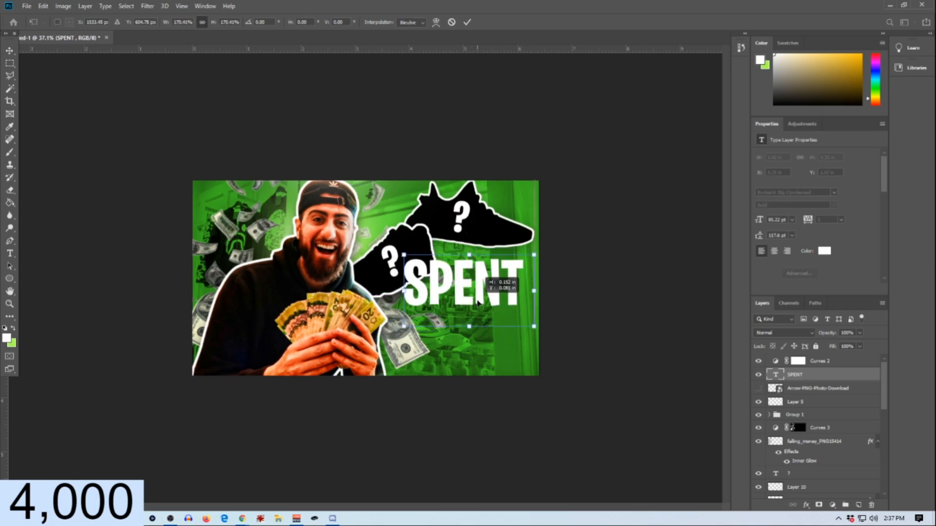
pyautogui.moveTo(433, 175); pyautogui.dragTo(466, 273)
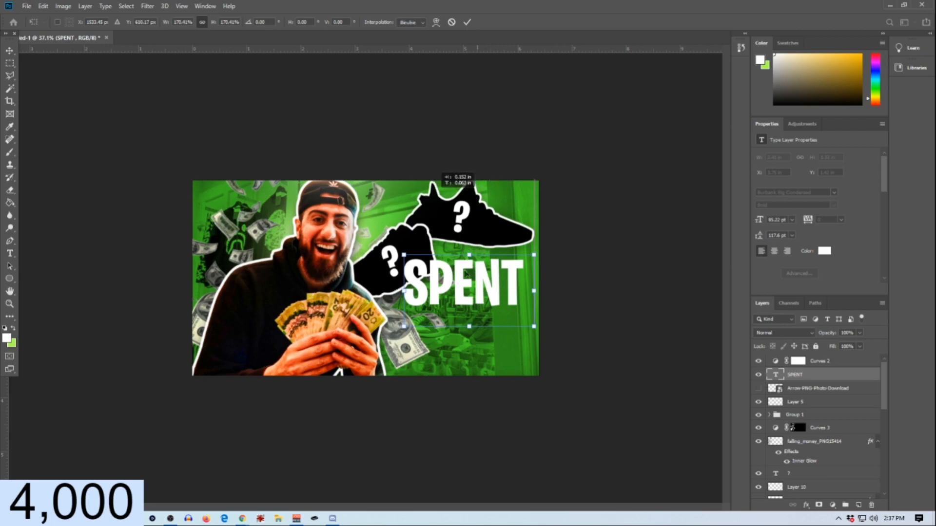
pyautogui.moveTo(410, 315); pyautogui.dragTo(406, 323)
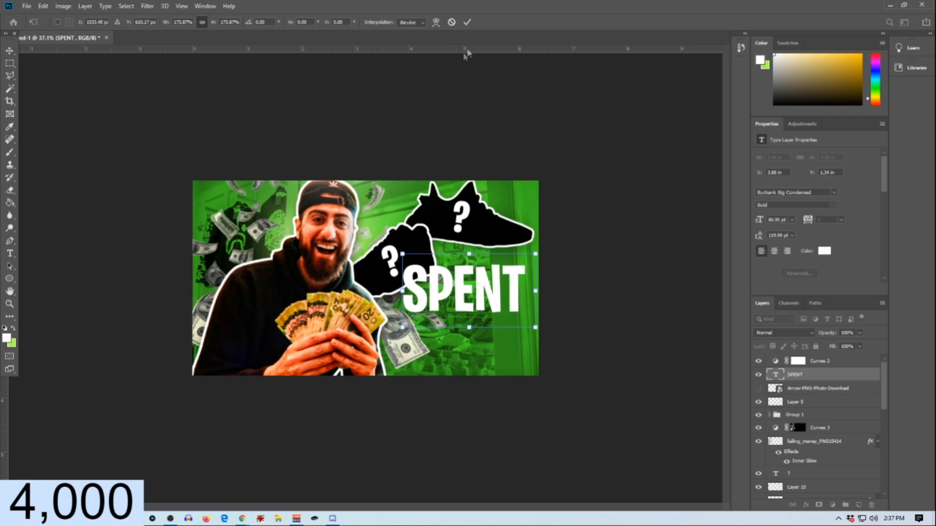
pyautogui.click(468, 23)
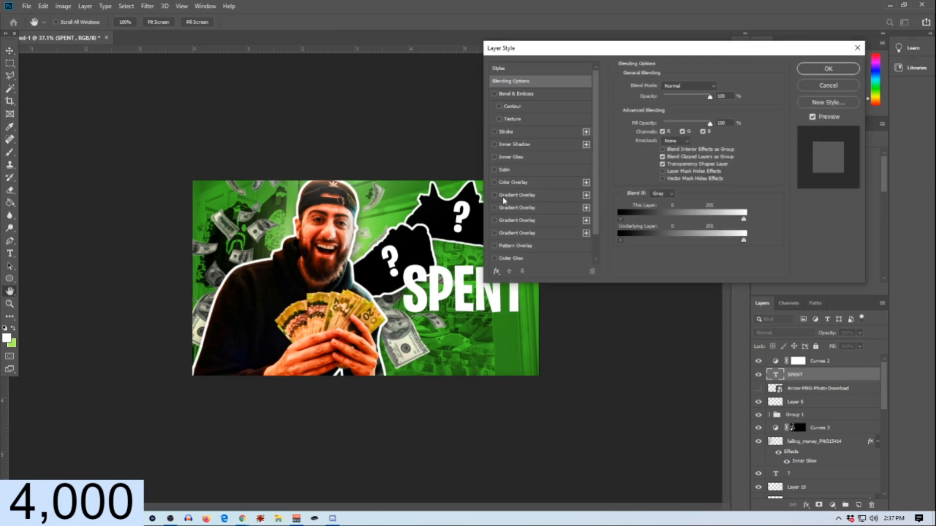
pyautogui.click(495, 195)
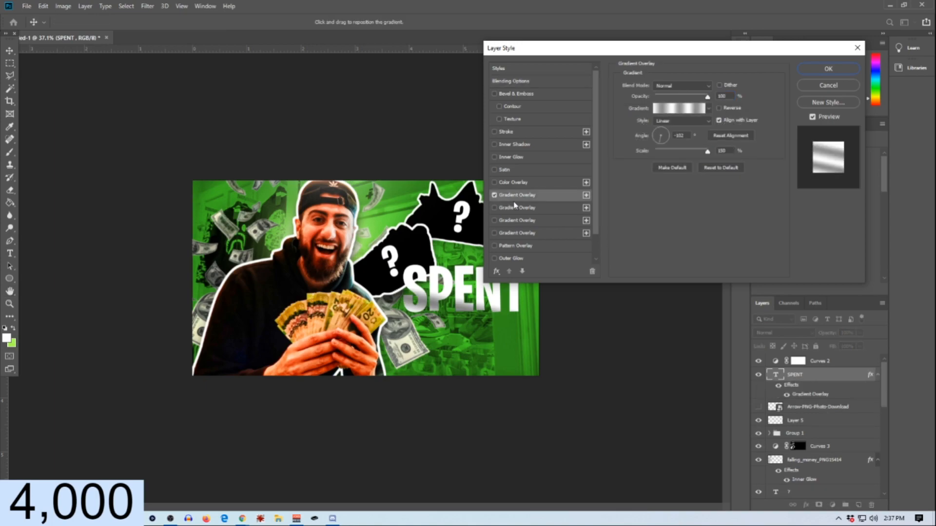
pyautogui.click(685, 110)
pyautogui.click(525, 114)
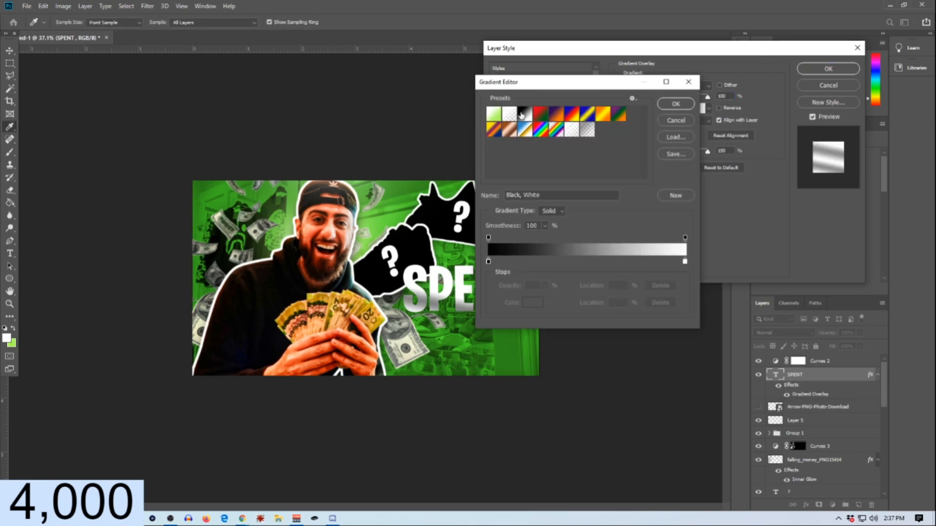
pyautogui.click(675, 104)
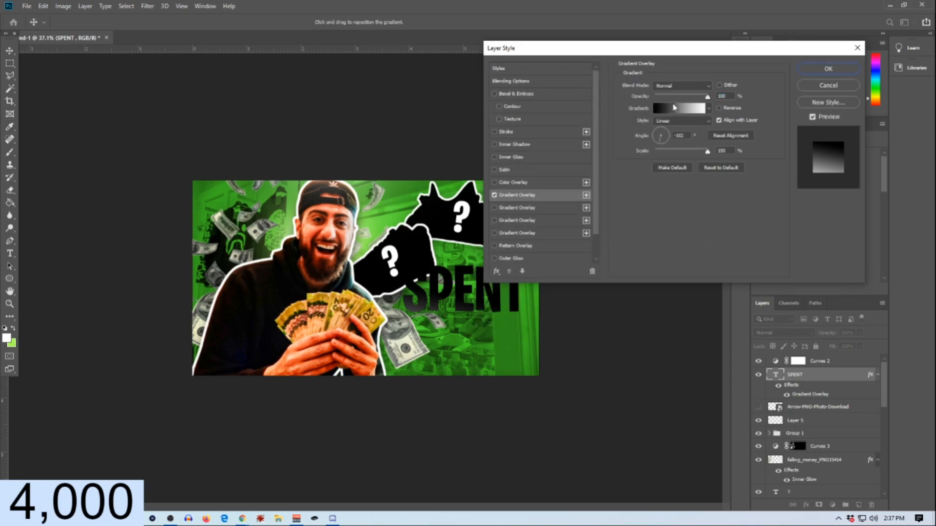
pyautogui.click(675, 108)
pyautogui.moveTo(717, 82); pyautogui.dragTo(729, 59)
pyautogui.moveTo(627, 240); pyautogui.dragTo(720, 243)
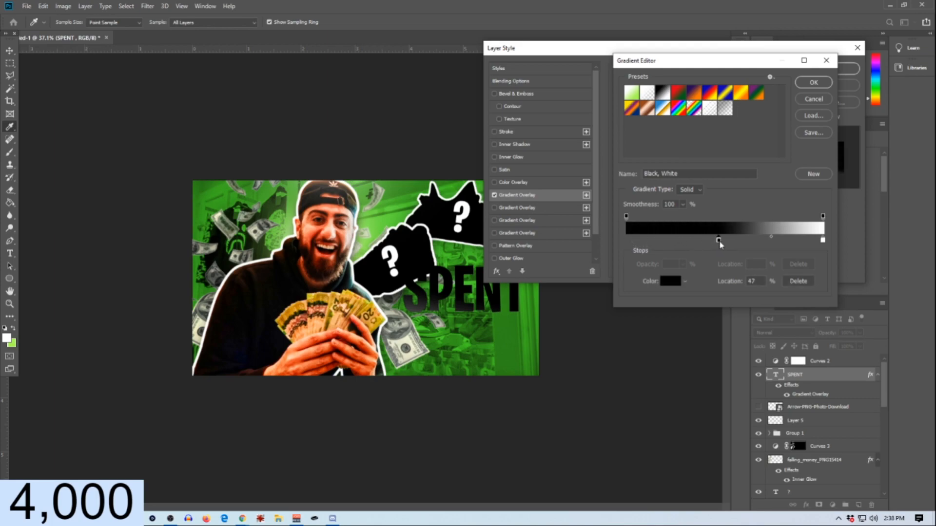
pyautogui.moveTo(827, 245); pyautogui.dragTo(722, 246)
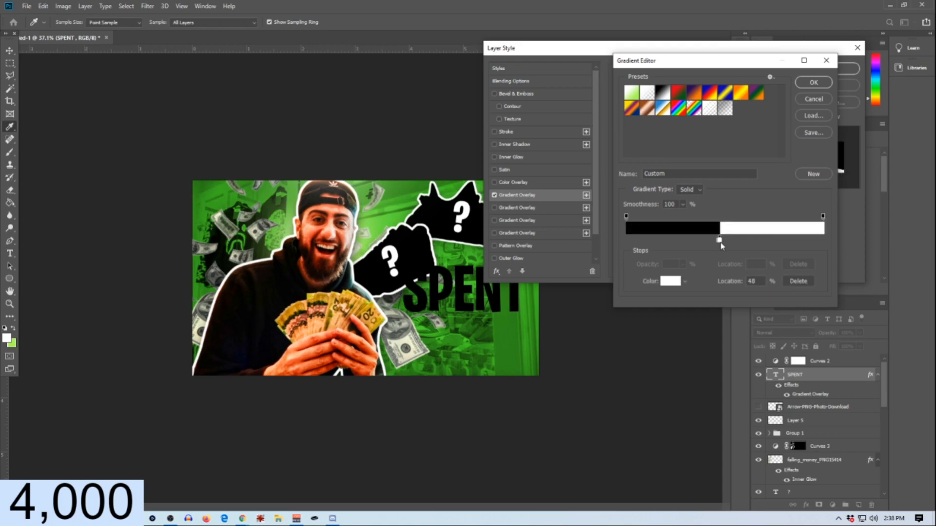
pyautogui.click(813, 83)
pyautogui.moveTo(698, 100); pyautogui.dragTo(670, 98)
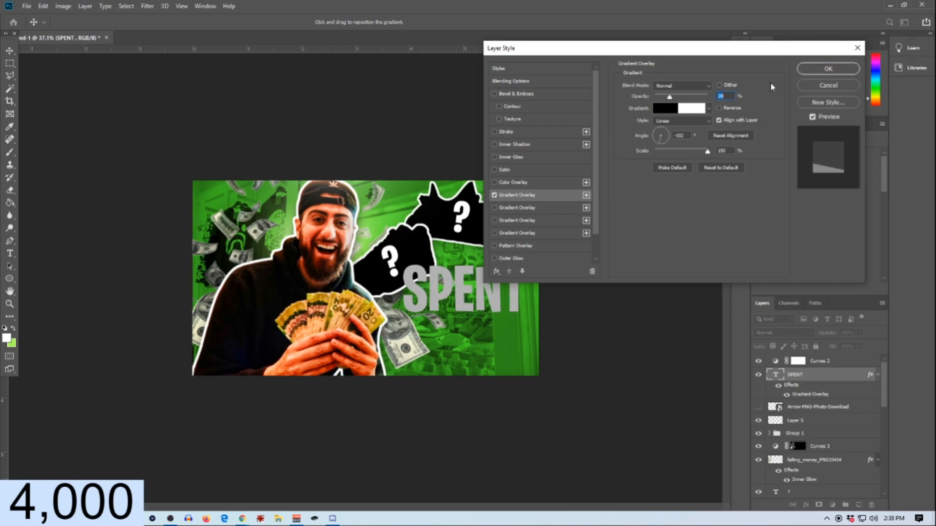
pyautogui.click(817, 85)
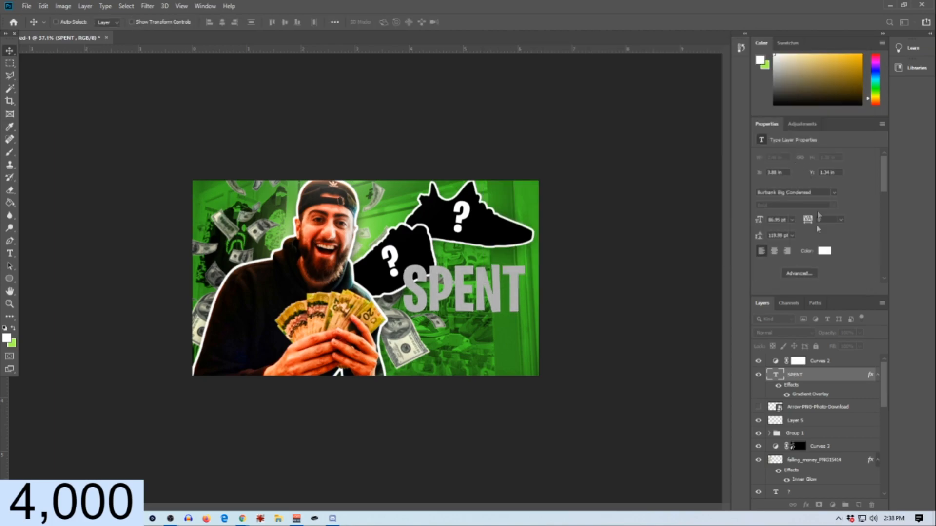
# Step: Enable a Gradient Overlay on the SPENT text layer and base its gradient on the Black, White preset
pyautogui.press('h')
pyautogui.doubleClick(823, 376)
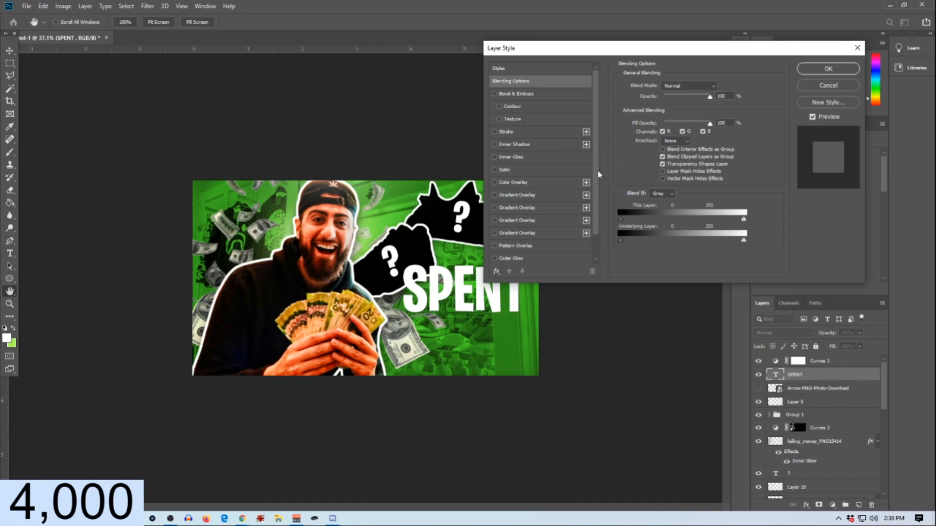
pyautogui.click(494, 208)
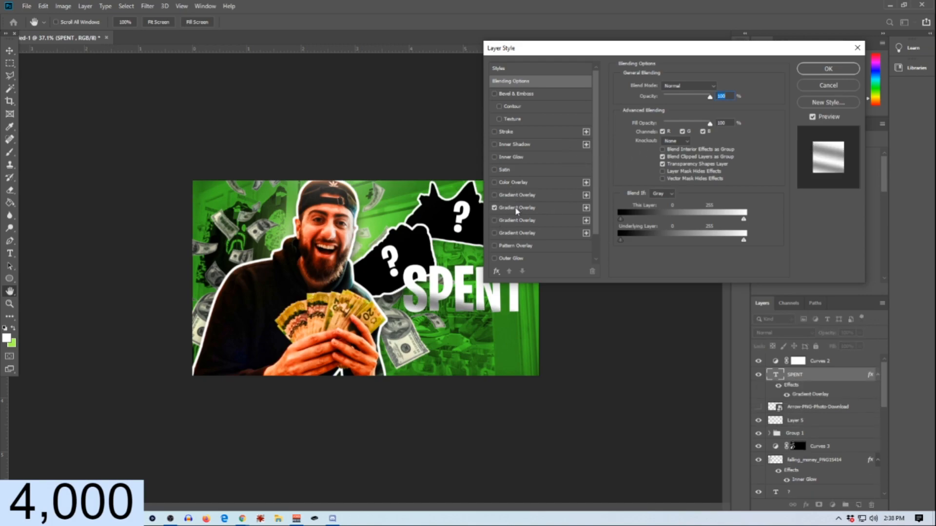
pyautogui.click(517, 208)
pyautogui.click(680, 110)
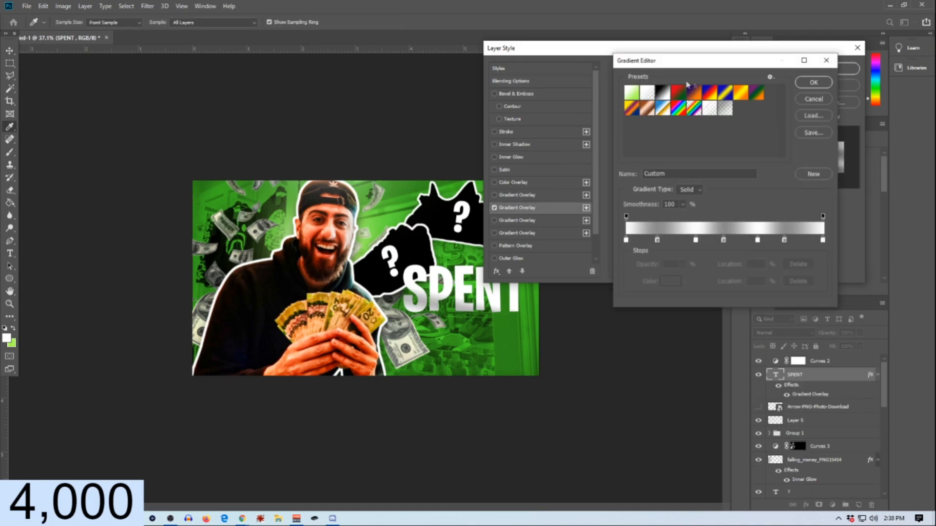
pyautogui.click(662, 97)
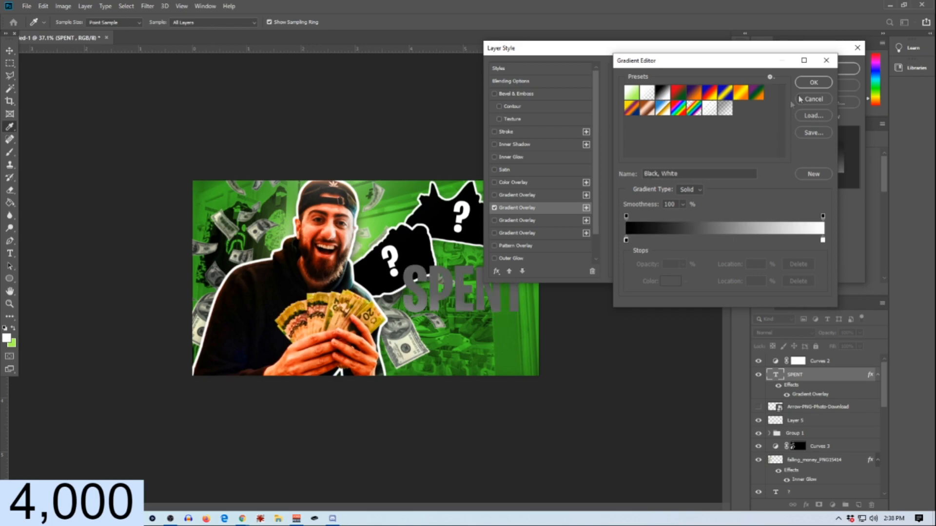
# Step: Change the black stop of the overlay's gradient to grey 9f9f9f
pyautogui.click(626, 240)
pyautogui.doubleClick(626, 240)
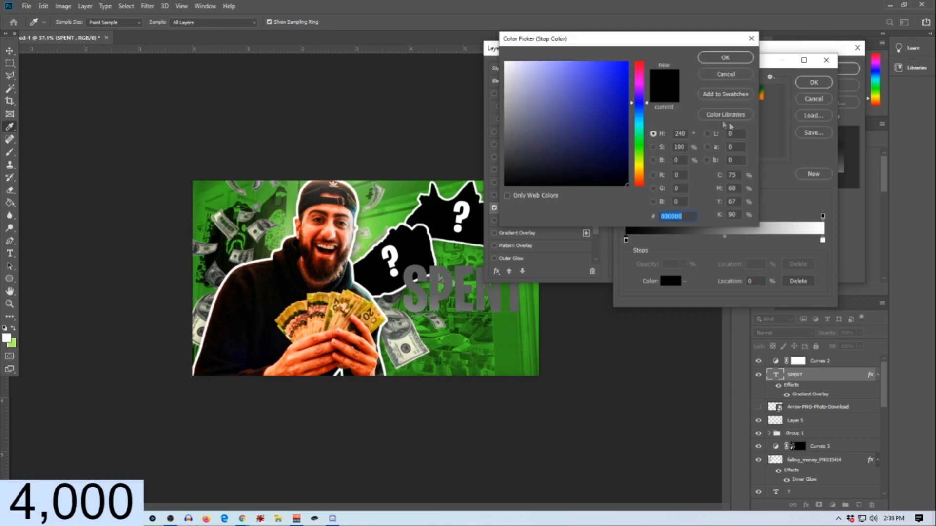
pyautogui.click(516, 108)
pyautogui.moveTo(508, 109); pyautogui.dragTo(496, 115)
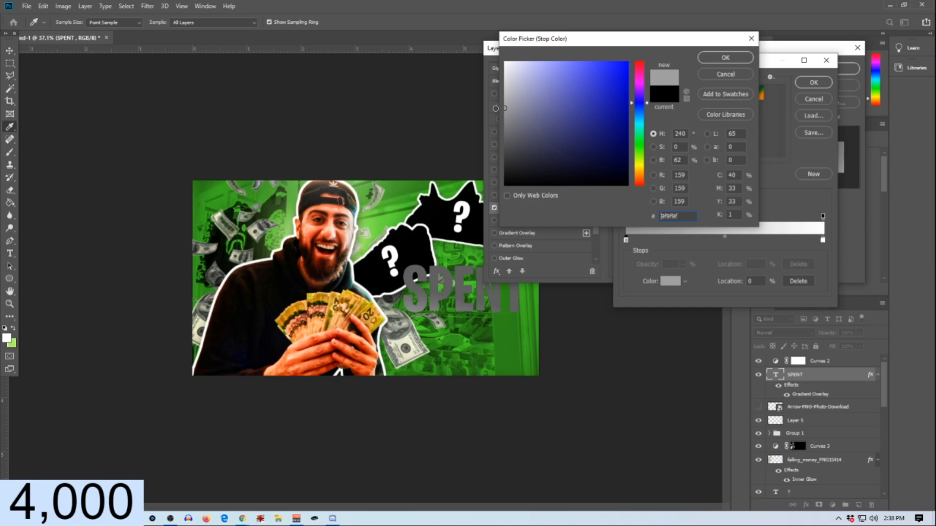
pyautogui.click(725, 58)
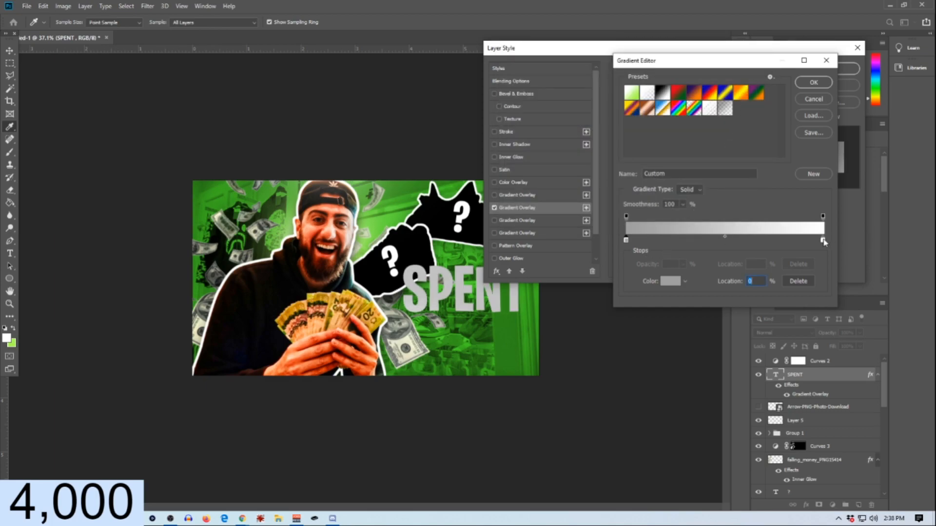
# Step: Bring the white and grey gradient stops together at 50% to form a hard split, and accept the gradient
pyautogui.moveTo(822, 240); pyautogui.dragTo(737, 240)
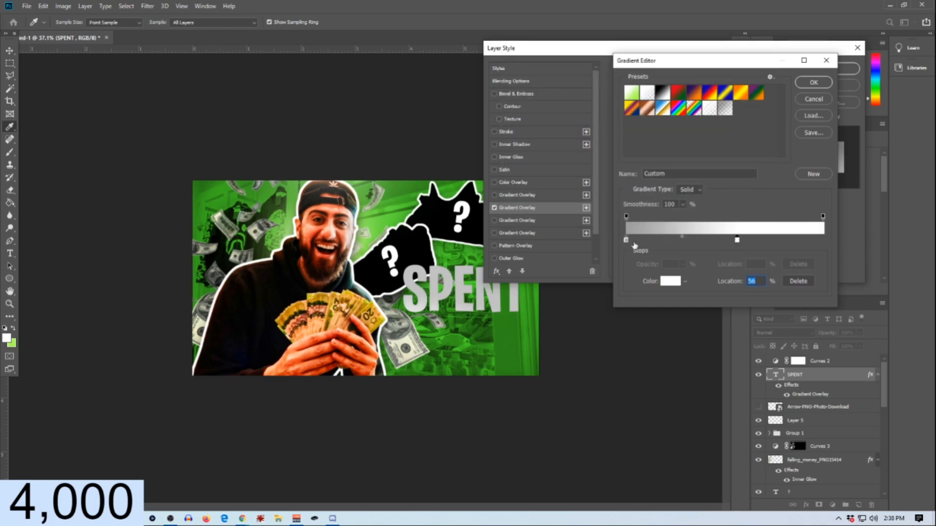
pyautogui.moveTo(626, 241); pyautogui.dragTo(728, 239)
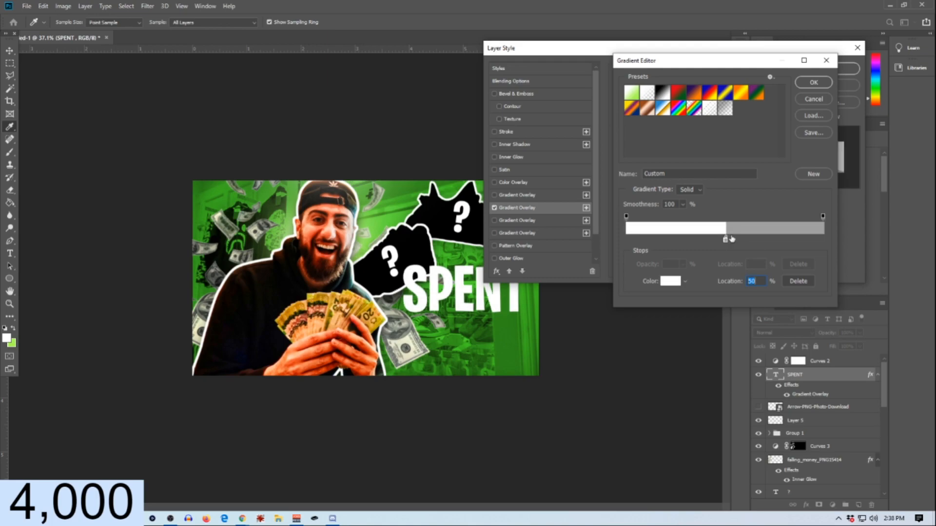
pyautogui.click(828, 78)
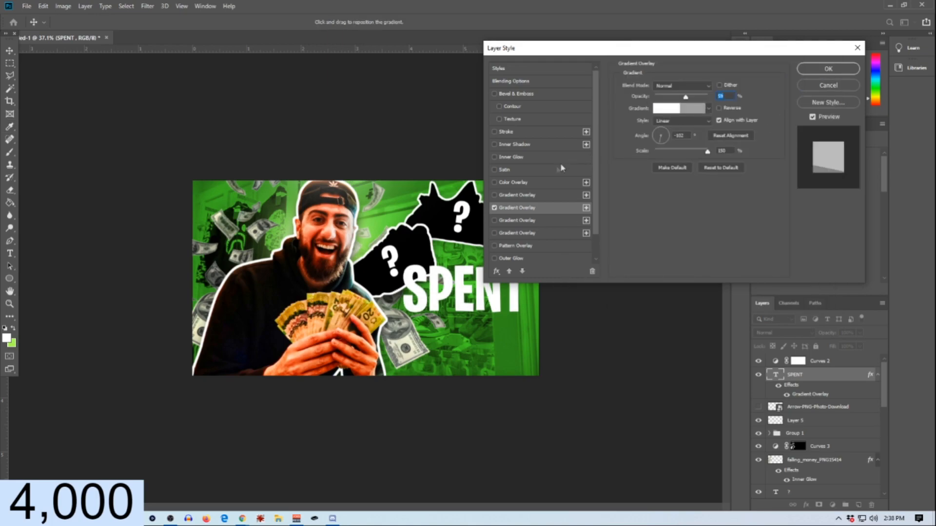
# Step: In the third Gradient Overlay of SPENT, move the grey stop to 47% for a sharp white-to-grey edge
pyautogui.click(522, 211)
pyautogui.click(683, 112)
pyautogui.moveTo(727, 240); pyautogui.dragTo(718, 240)
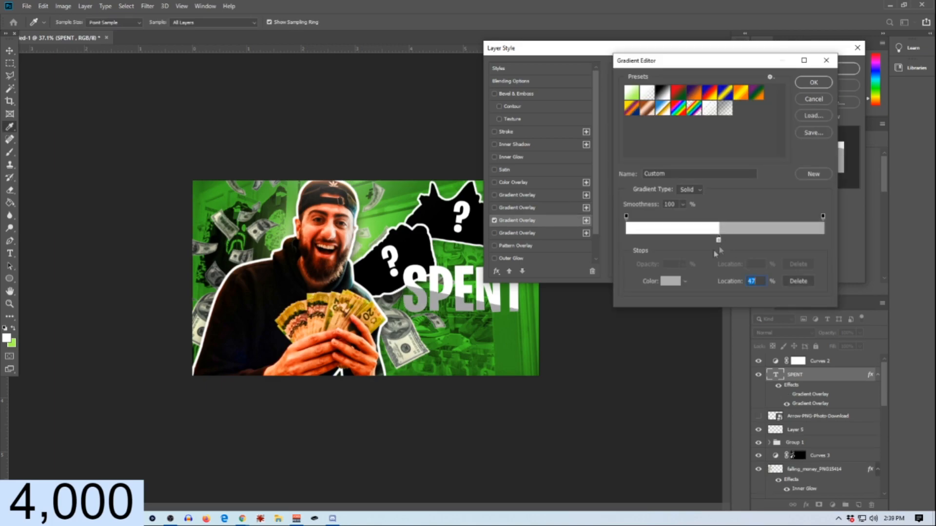
pyautogui.click(814, 83)
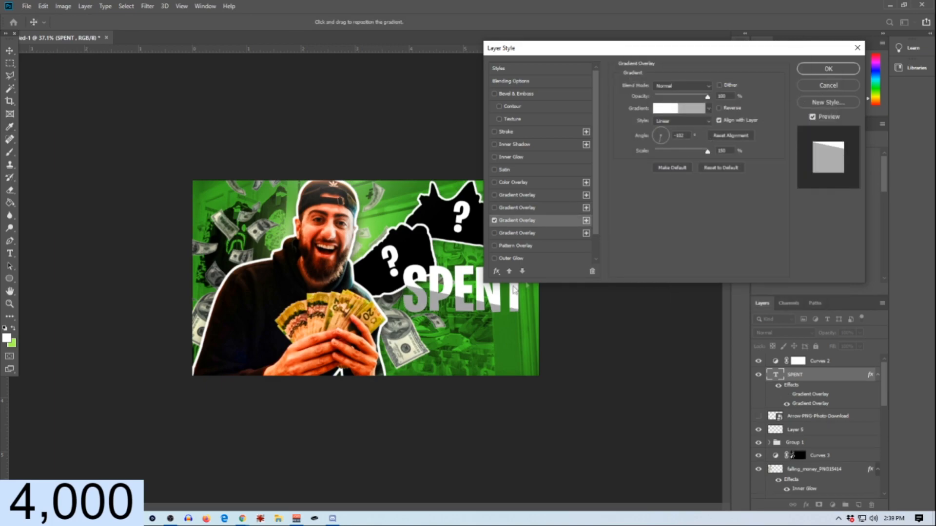
# Step: Reposition the white-grey gradient across the SPENT letters, lower the overlay's opacity to 30% and apply the layer style
pyautogui.moveTo(449, 290); pyautogui.dragTo(469, 292)
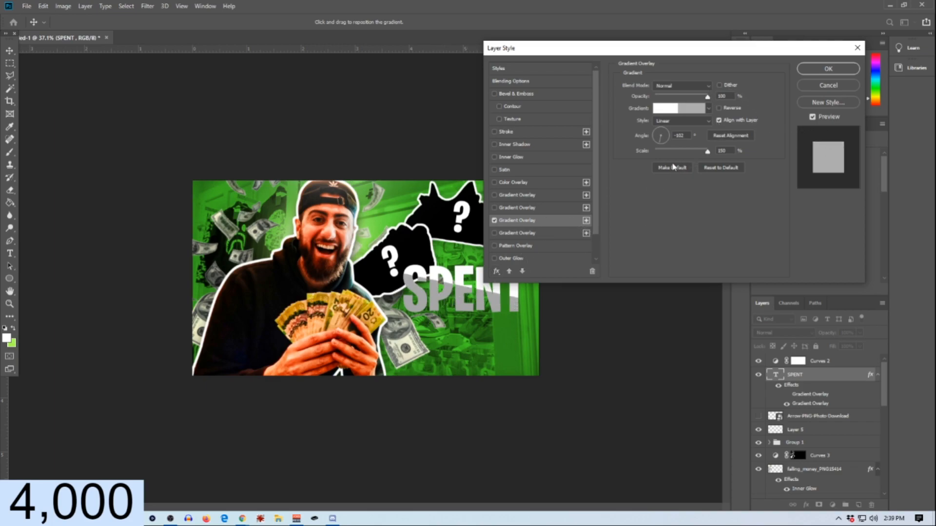
pyautogui.moveTo(695, 100); pyautogui.dragTo(671, 98)
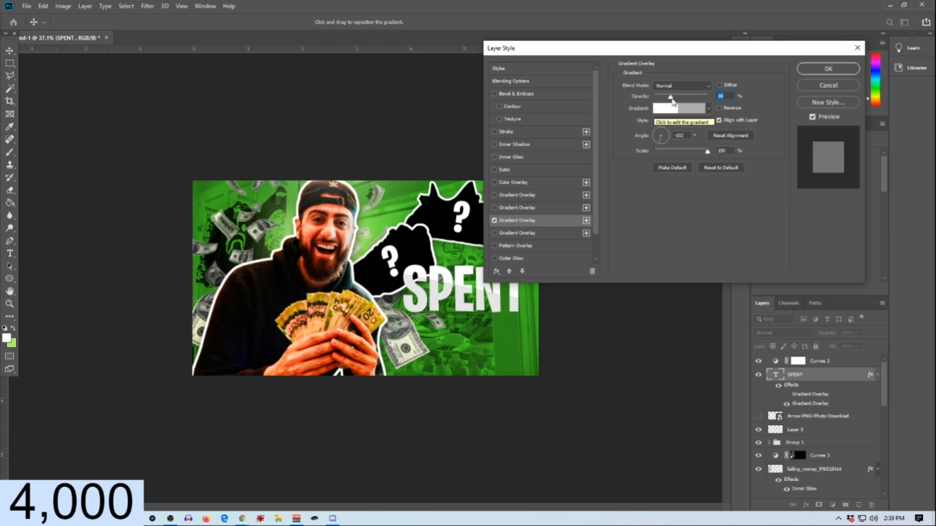
pyautogui.click(829, 69)
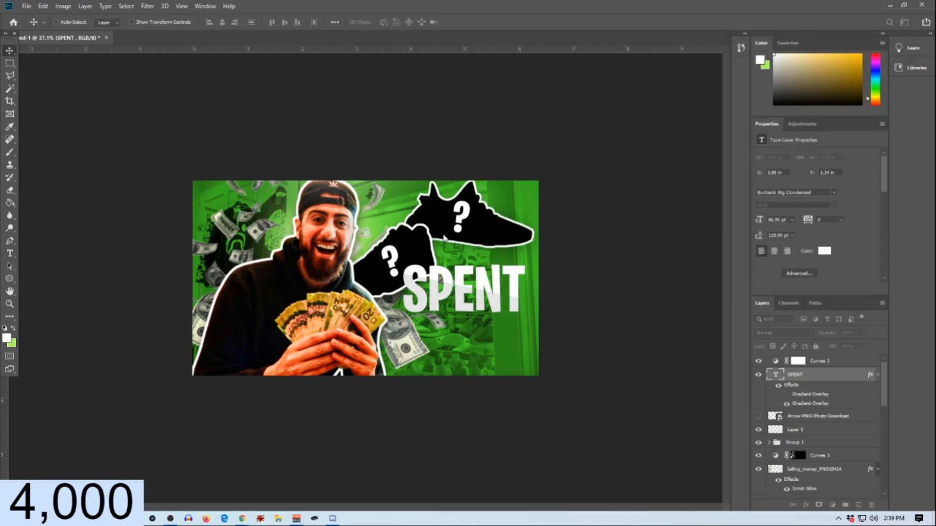
# Step: Duplicate the styled SPENT text layer and place the copy directly beneath the original word
pyautogui.scroll(-2, 445, 220)
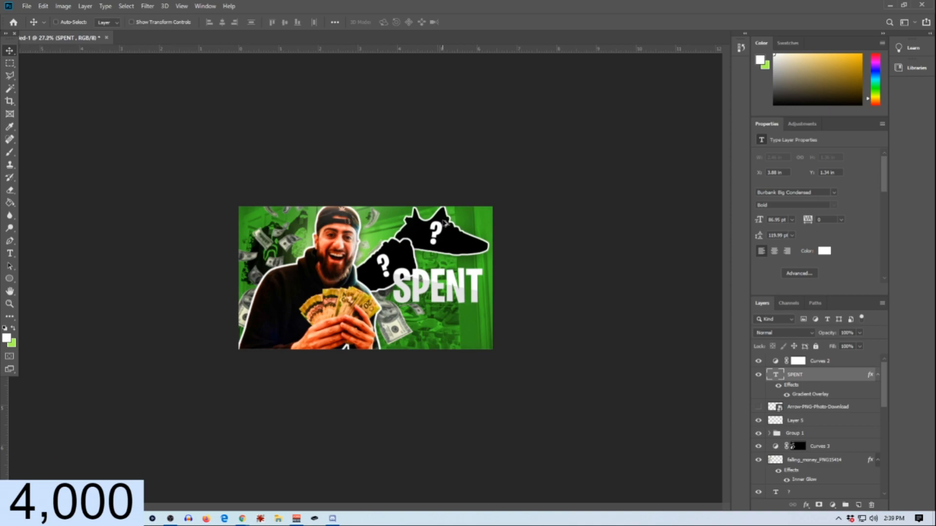
pyautogui.scroll(3, 444, 222)
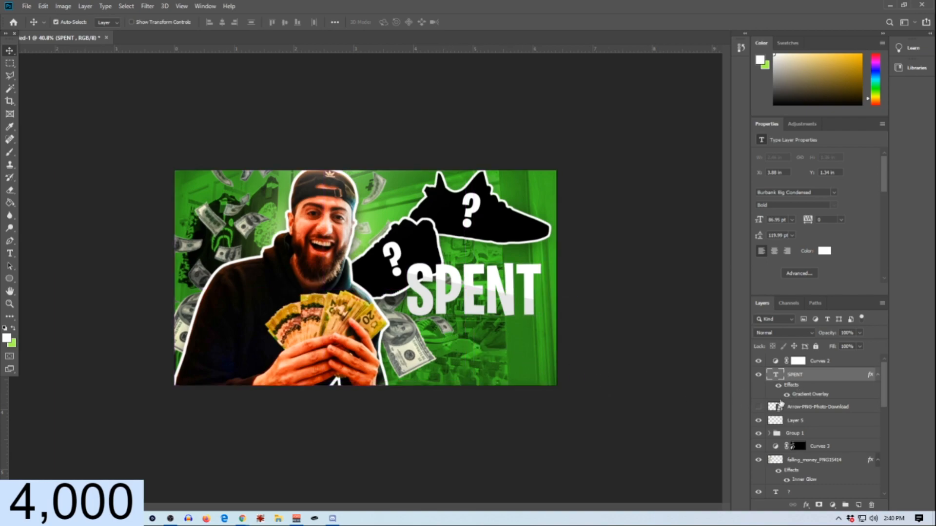
pyautogui.hotkey('ctrl', 'j')
pyautogui.moveTo(478, 301); pyautogui.dragTo(474, 350)
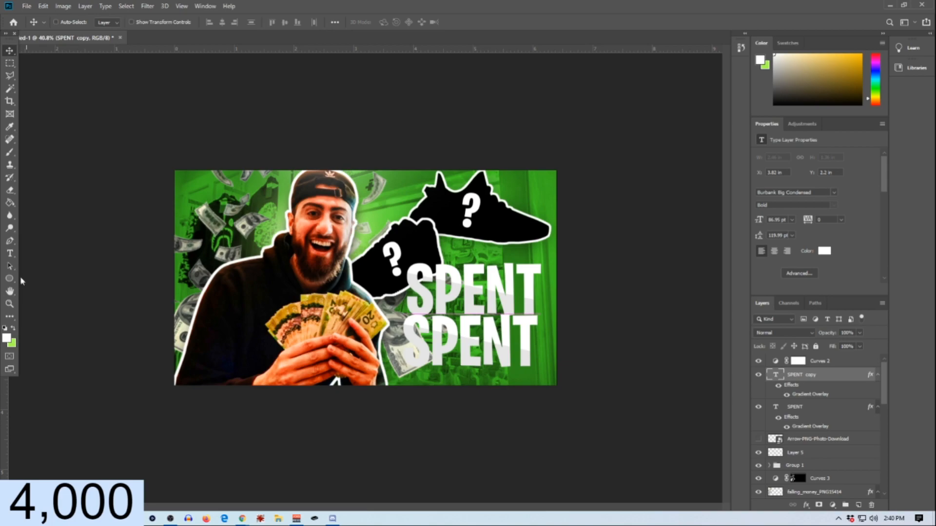
# Step: Replace the text of the SPENT copy with $1000
pyautogui.click(10, 254)
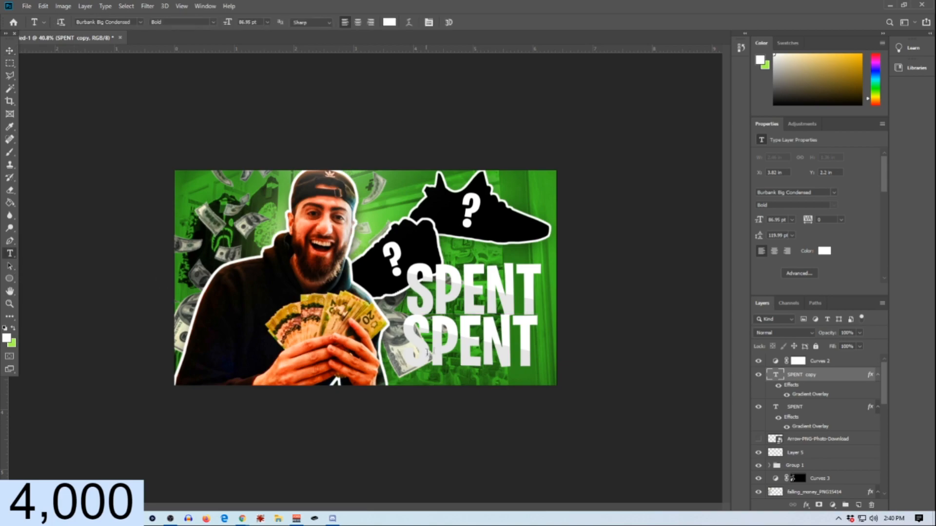
pyautogui.doubleClick(527, 332)
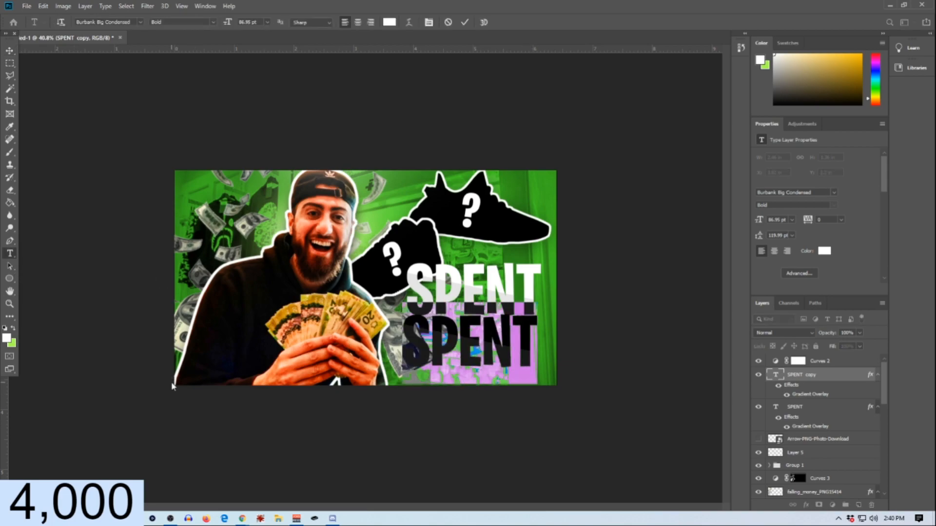
pyautogui.write('S')
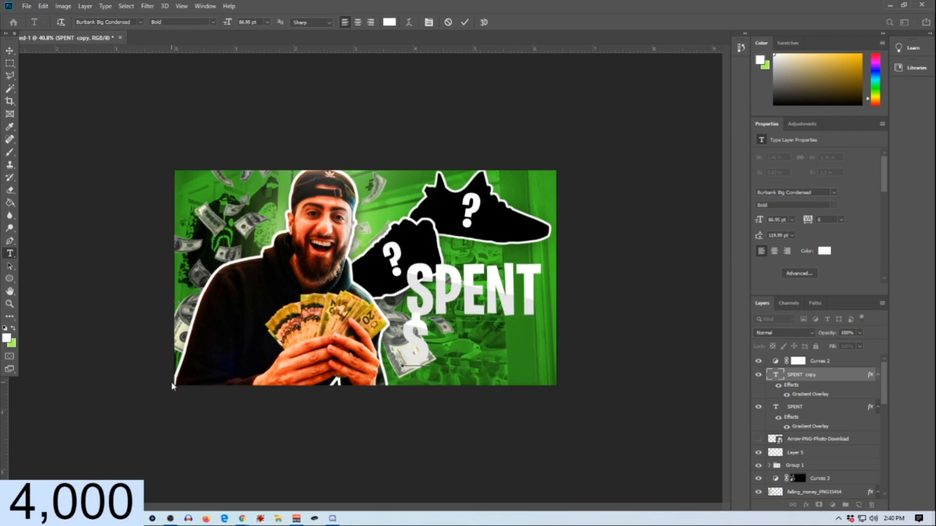
pyautogui.write('1000')
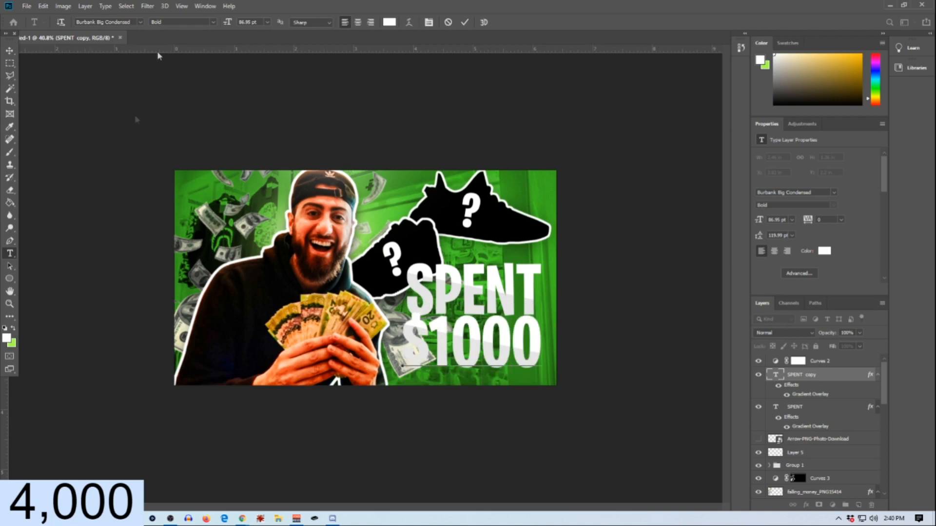
pyautogui.click(465, 22)
# Step: Scale the $1000 text to about 64% and place it beneath SPENT, beside the money fan
pyautogui.click(11, 51)
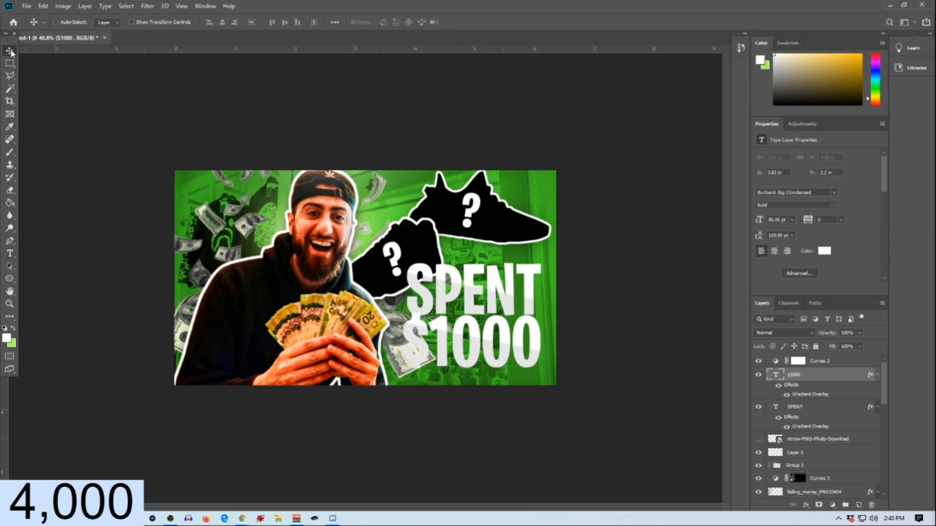
pyautogui.hotkey('ctrl', 't')
pyautogui.moveTo(396, 302); pyautogui.dragTo(430, 318)
pyautogui.moveTo(467, 344); pyautogui.dragTo(440, 336)
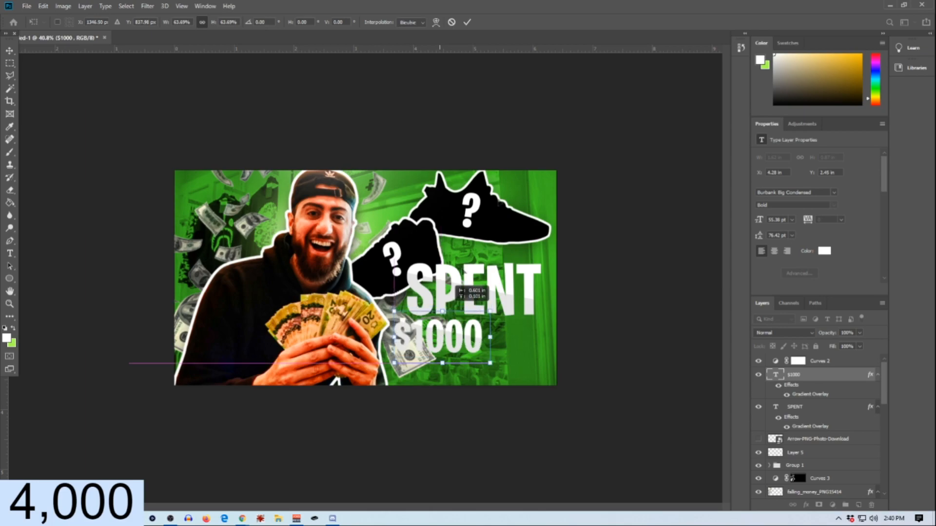
pyautogui.click(467, 22)
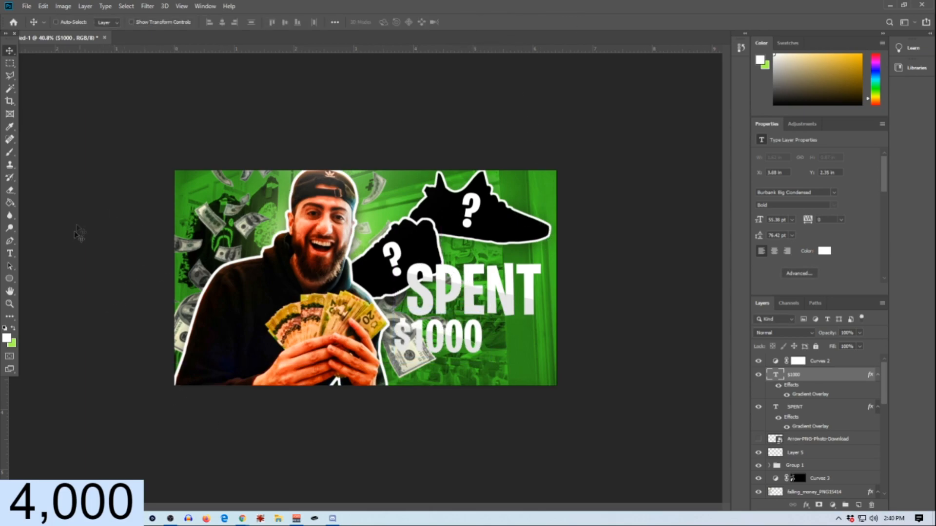
# Step: Extend the $1000 text to read $1000 ON THE
pyautogui.click(10, 253)
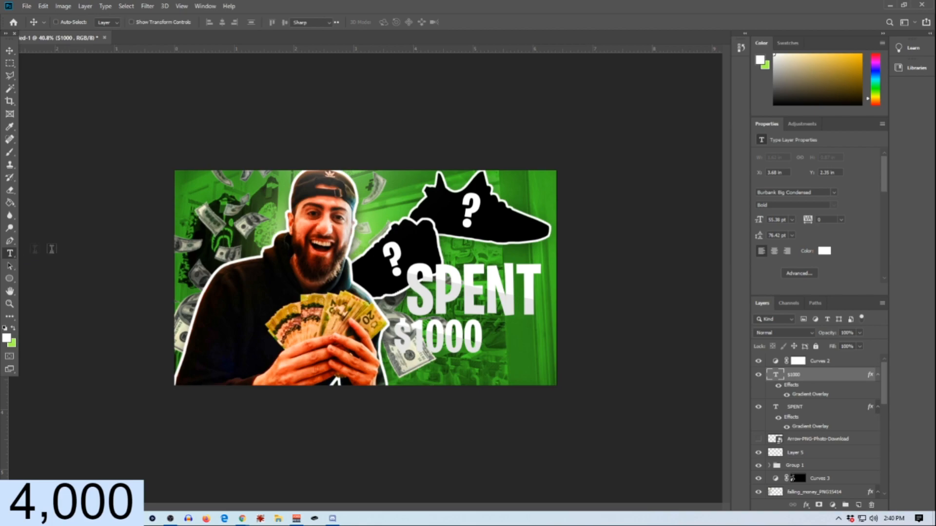
pyautogui.click(483, 333)
pyautogui.write('ON')
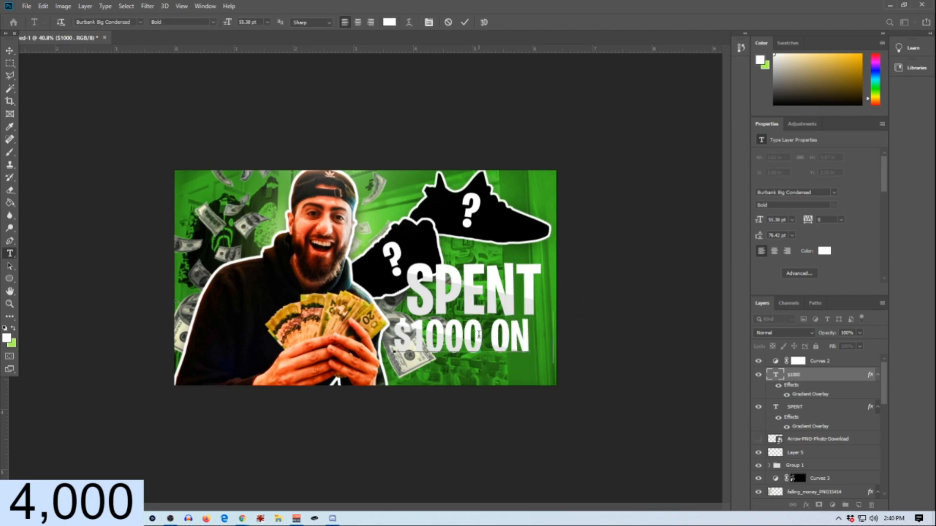
pyautogui.write(' TH')
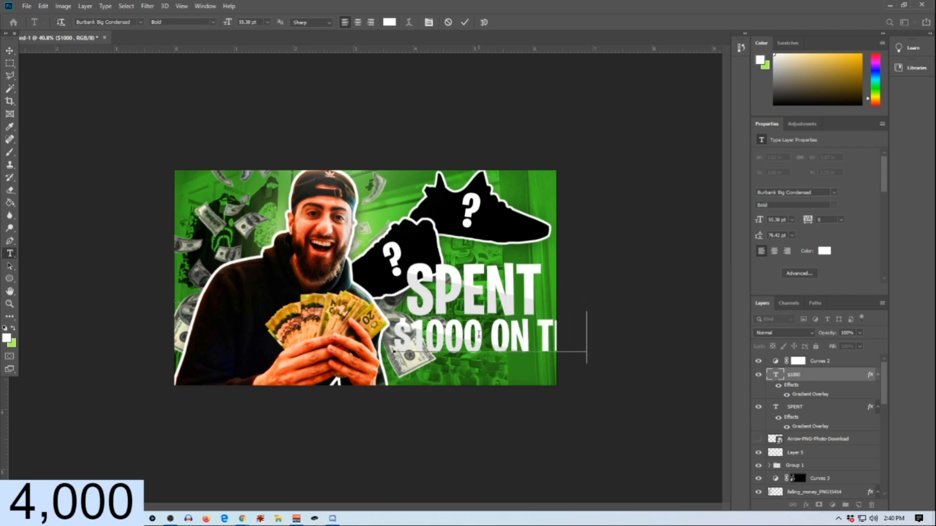
pyautogui.click(464, 22)
# Step: Scale the $1000 ON THE text to about 82% and fit it beneath SPENT within the canvas
pyautogui.click(10, 51)
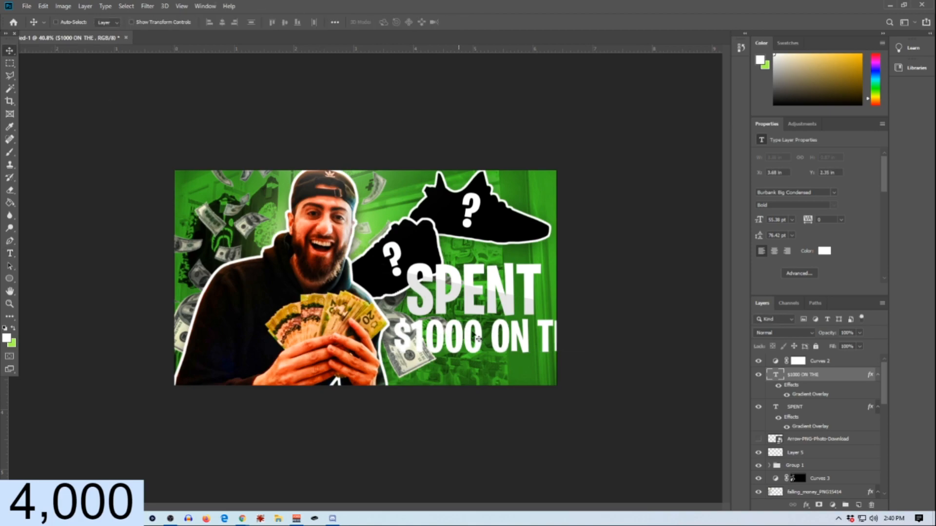
pyautogui.moveTo(515, 357); pyautogui.dragTo(490, 353)
pyautogui.hotkey('ctrl', 't')
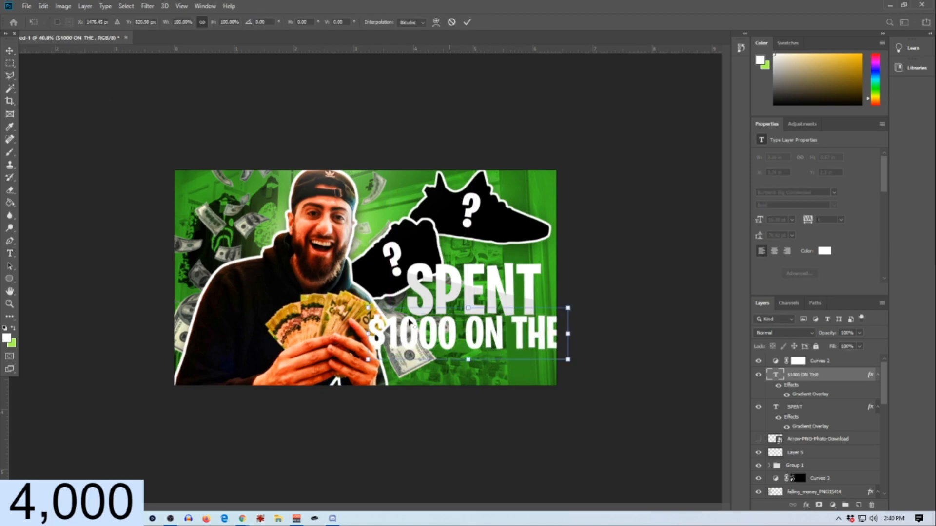
pyautogui.moveTo(367, 309); pyautogui.dragTo(390, 308)
pyautogui.moveTo(461, 328); pyautogui.dragTo(467, 330)
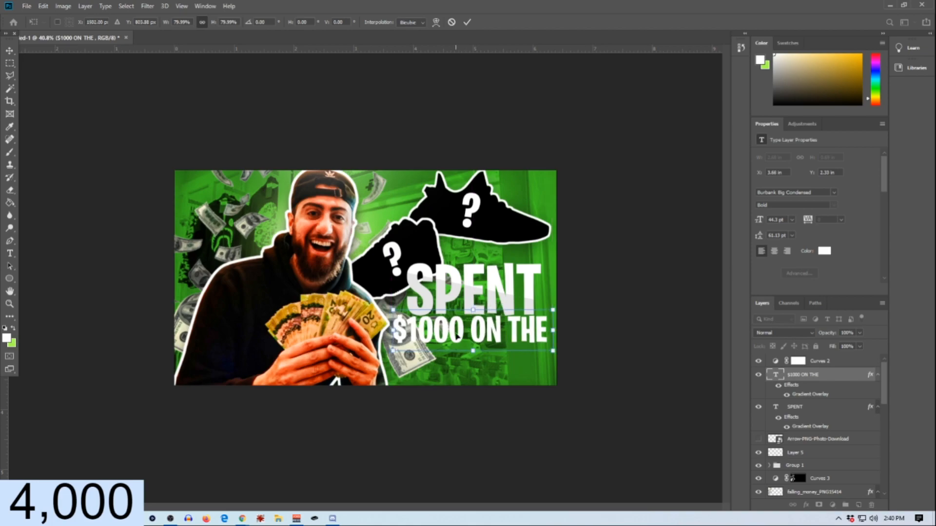
pyautogui.moveTo(551, 350); pyautogui.dragTo(555, 352)
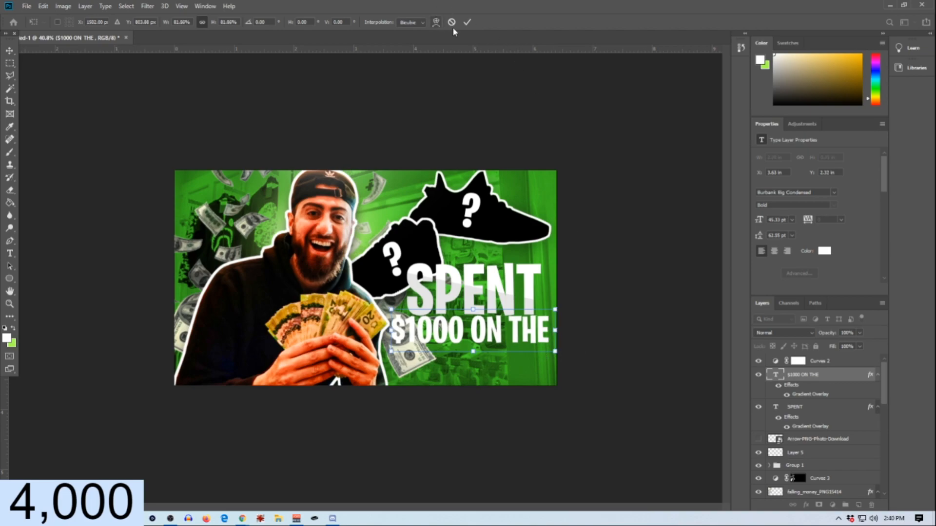
pyautogui.click(467, 22)
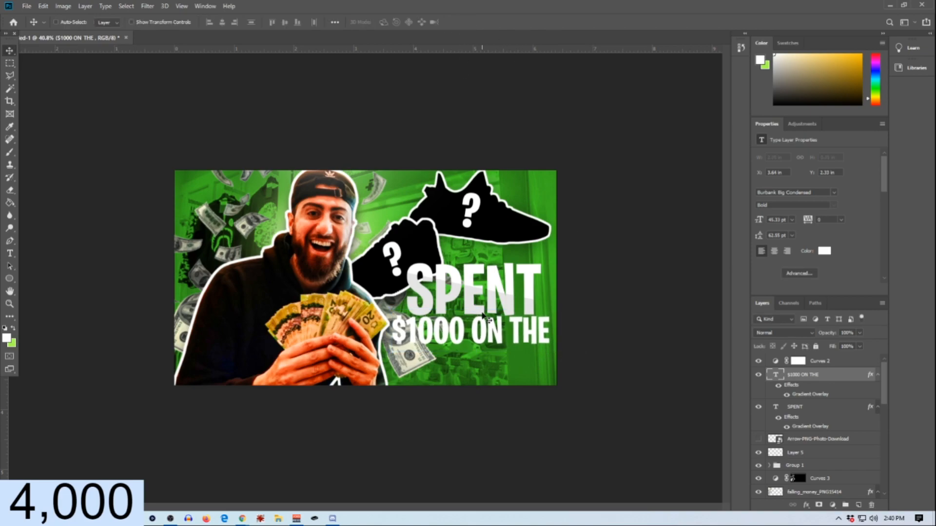
# Step: Create a third text line reading SNEAKER KEYMASTER from a copy of SPENT, with its layer above $1000 ON THE
pyautogui.moveTo(484, 291); pyautogui.dragTo(489, 364)
pyautogui.moveTo(828, 407); pyautogui.dragTo(829, 373)
pyautogui.click(10, 253)
pyautogui.moveTo(536, 358); pyautogui.dragTo(321, 362)
pyautogui.write('SNEAK')
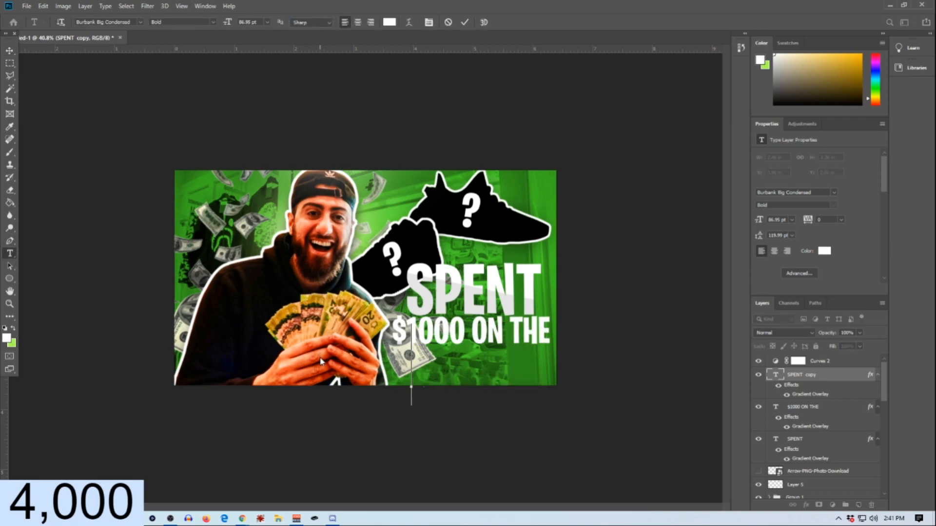
pyautogui.click(465, 22)
# Step: Shrink the SNEAKER KEYMASTER text and position it directly beneath $1000 ON THE, spanning to the canvas edge
pyautogui.hotkey('ctrl', 't')
pyautogui.moveTo(412, 324); pyautogui.dragTo(566, 351)
pyautogui.moveTo(637, 364); pyautogui.dragTo(464, 356)
pyautogui.moveTo(560, 343); pyautogui.dragTo(564, 342)
pyautogui.press('Return')
pyautogui.moveTo(502, 356); pyautogui.dragTo(500, 356)
pyautogui.click(812, 411)
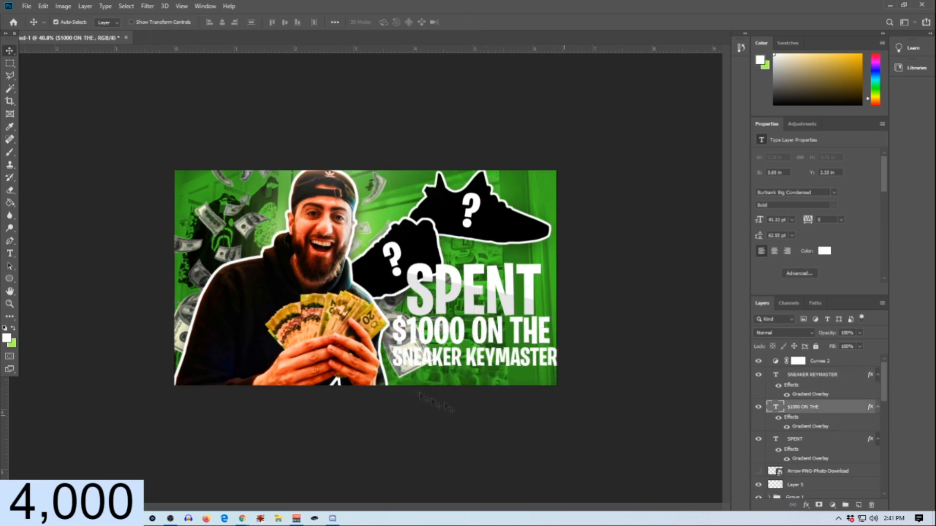
# Step: Enlarge the $1000 ON THE text to about 113% beneath SPENT
pyautogui.hotkey('ctrl', 't')
pyautogui.moveTo(392, 310)
pyautogui.mouseDown()
pyautogui.moveTo(368, 300)
pyautogui.moveTo(381, 307)
pyautogui.mouseUp()
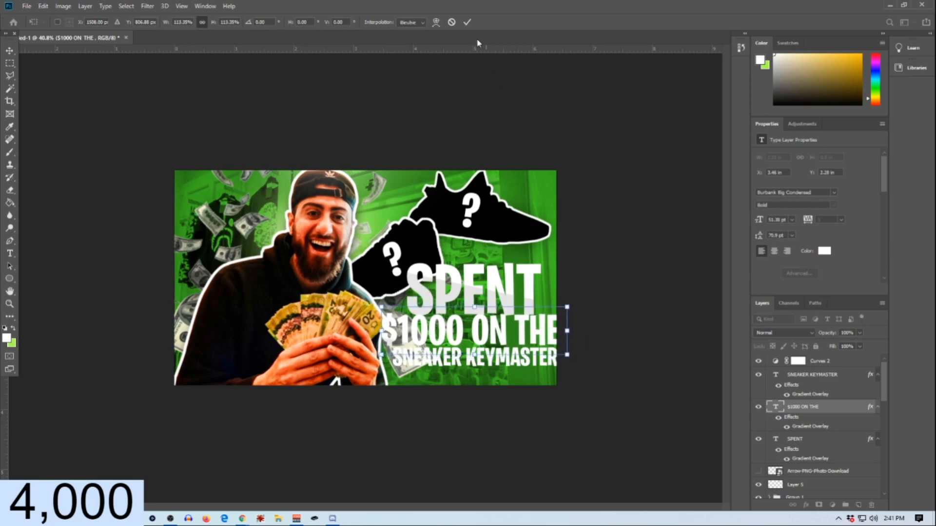
pyautogui.click(468, 22)
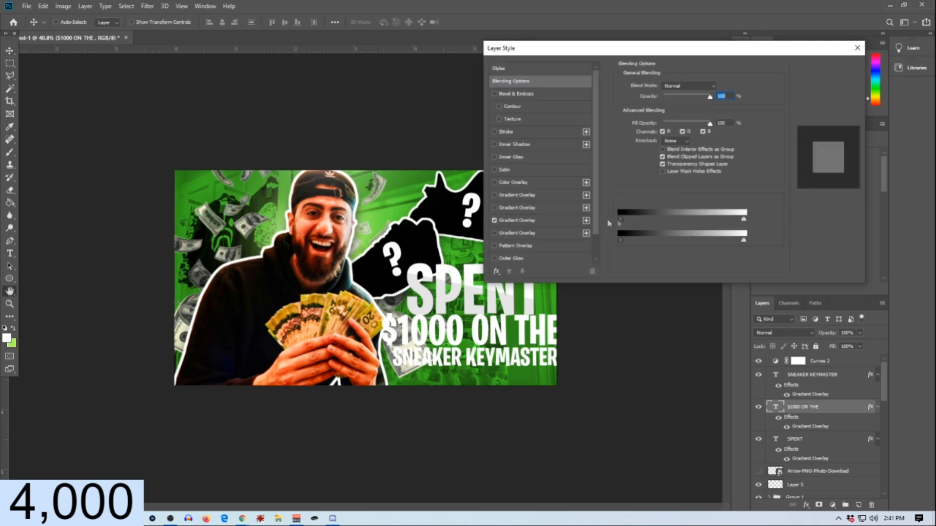
# Step: Set the gradient overlay opacity of $1000 ON THE to 74% and match the overlay on SPENT to it
pyautogui.click(517, 220)
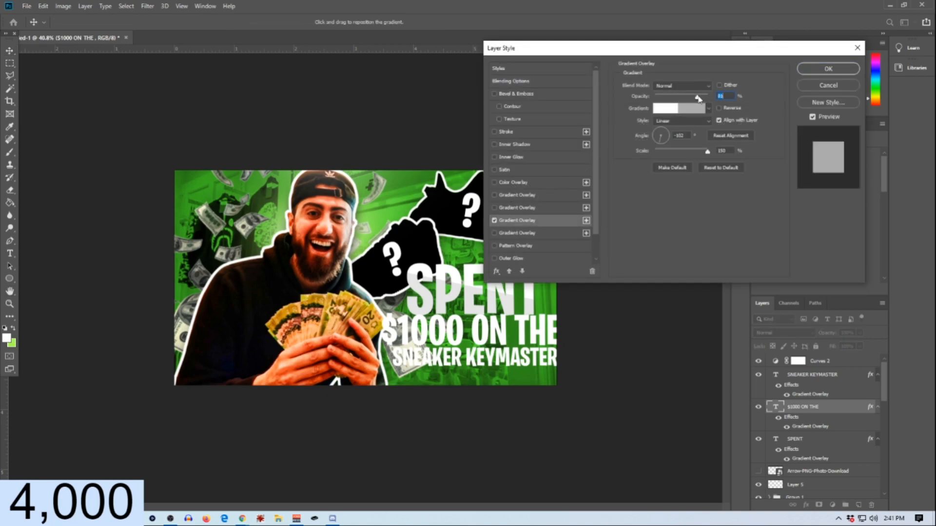
pyautogui.click(827, 71)
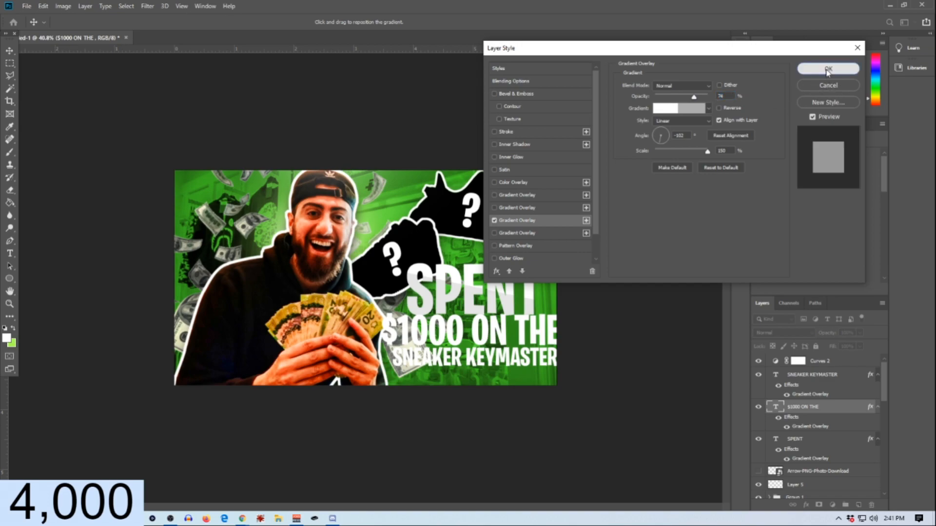
pyautogui.hotkey('ctrl', '0')
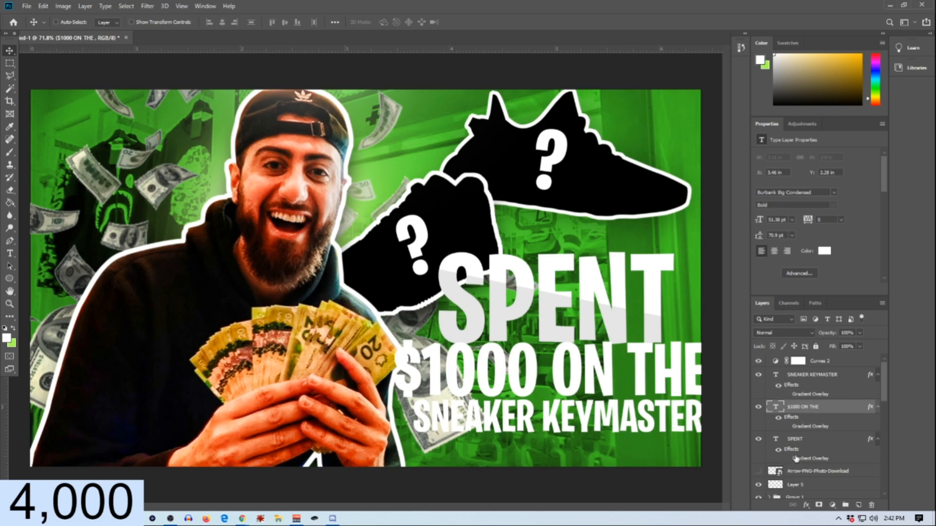
pyautogui.moveTo(783, 470); pyautogui.dragTo(783, 465)
pyautogui.scroll(-3, 615, 378)
pyautogui.scroll(4, 653, 412)
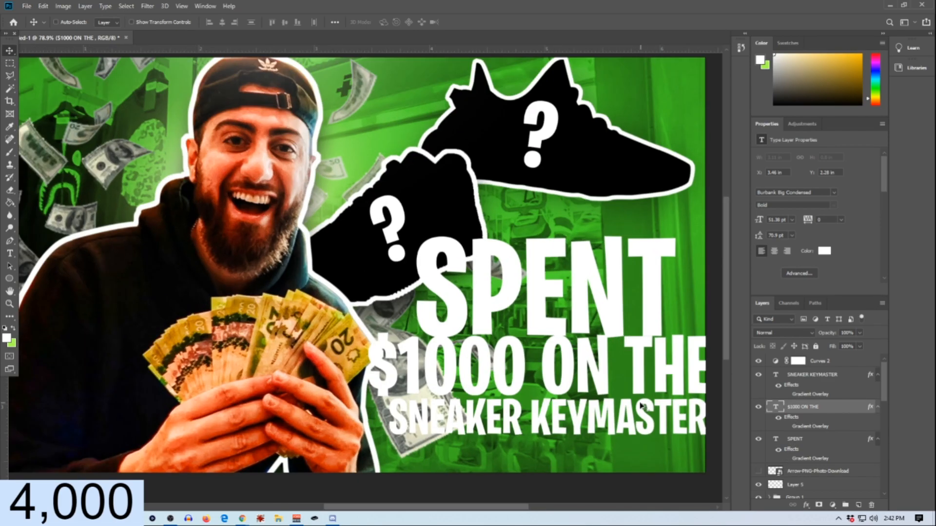
# Step: Move the three title text layers together so that every line fits inside the lower corner of the canvas
pyautogui.click(834, 385)
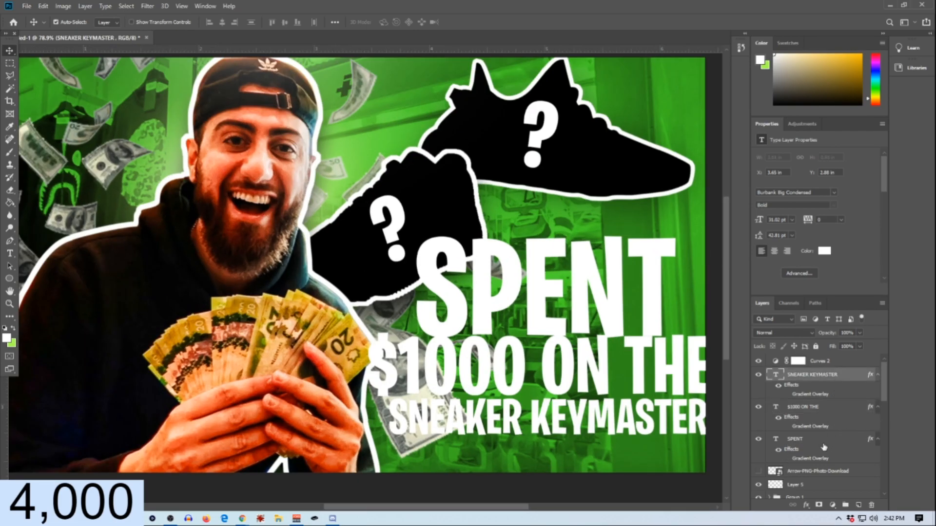
pyautogui.keyDown('shift'); pyautogui.click(823, 445); pyautogui.keyUp('shift')
pyautogui.moveTo(486, 302); pyautogui.dragTo(477, 331)
pyautogui.scroll(-3, 480, 332)
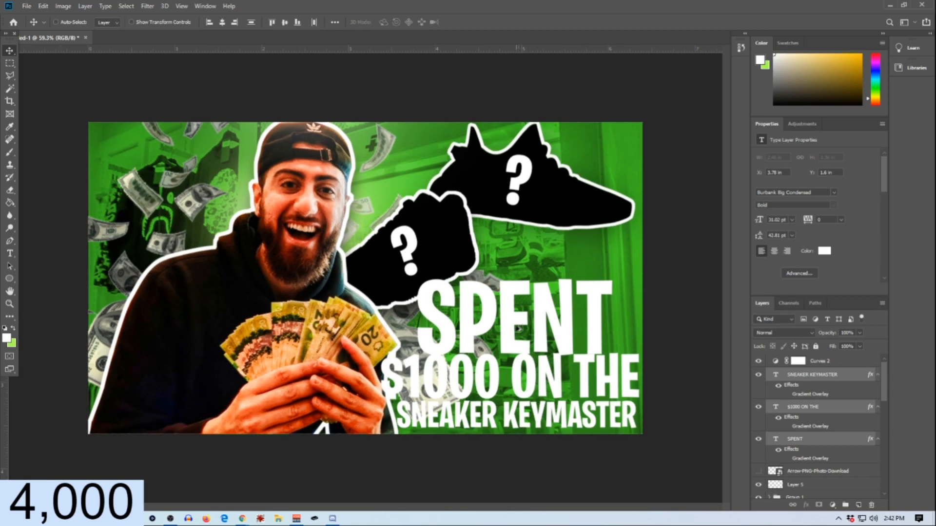
# Step: Rotate the three selected title lines together by about 1.22° and shift them slightly toward the canvas edge
pyautogui.scroll(3, 511, 338)
pyautogui.hotkey('ctrl', 't')
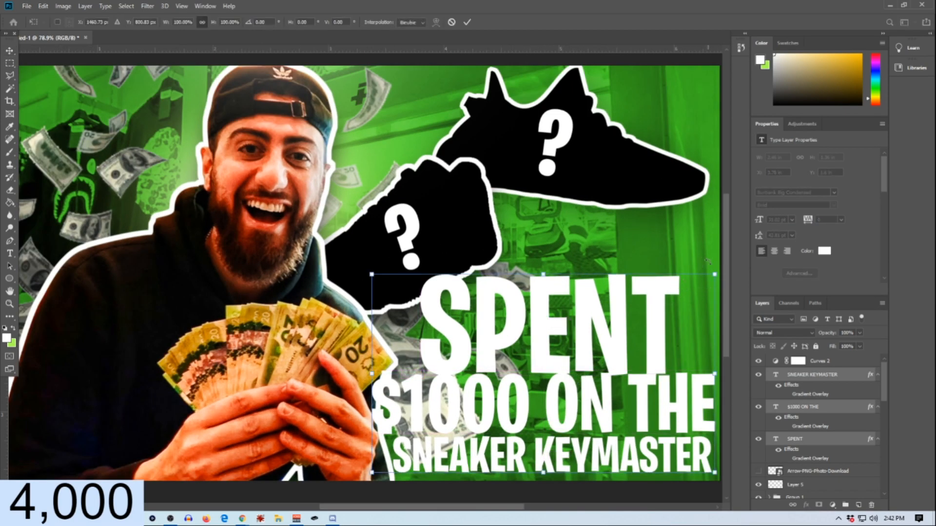
pyautogui.moveTo(718, 263); pyautogui.dragTo(720, 265)
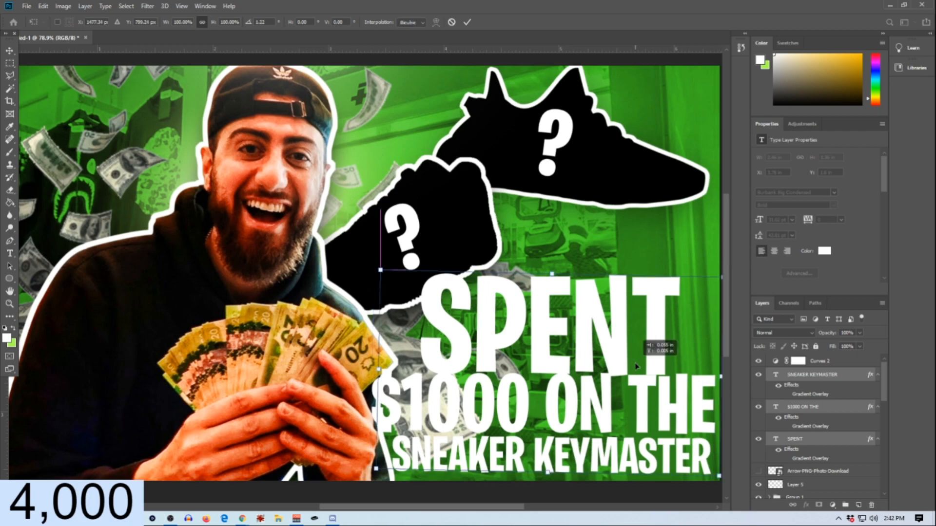
pyautogui.moveTo(653, 347); pyautogui.dragTo(657, 347)
pyautogui.click(467, 22)
# Step: Nudge the SNEAKER KEYMASTER text slightly up and left to tighten it beneath $1000 ON THE
pyautogui.click(834, 393)
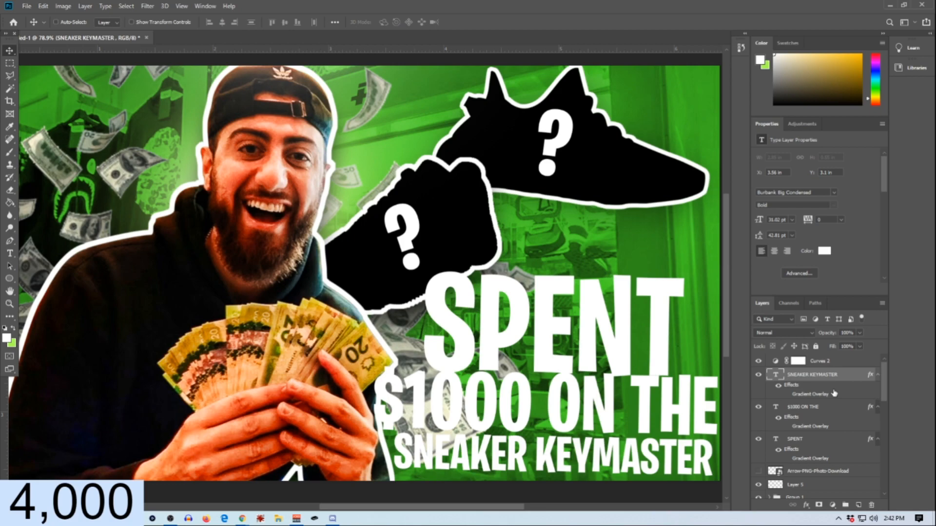
pyautogui.press('Left')
pyautogui.press('Left')
pyautogui.press('Up')
pyautogui.press('Up')
pyautogui.press('Up')
pyautogui.press('Up')
pyautogui.press('Left')
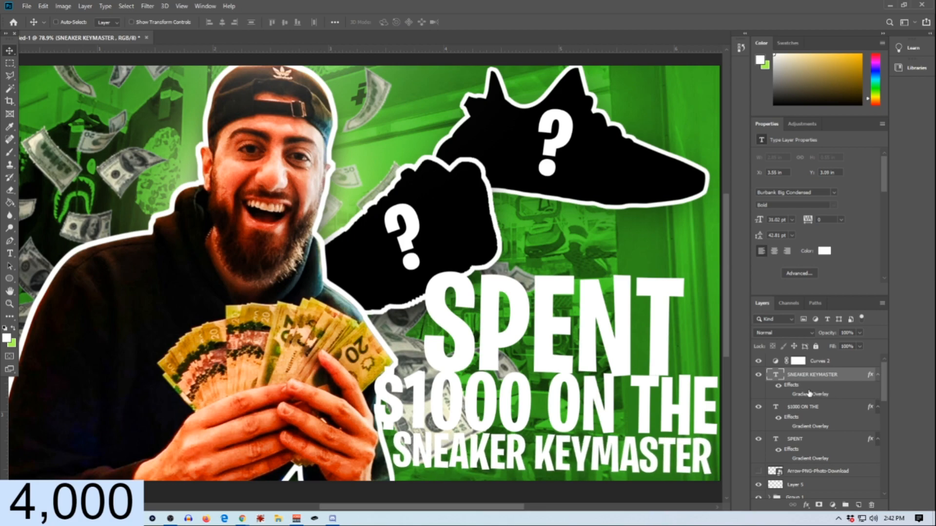
# Step: Group the three title text layers, duplicate the group and place the copy beneath the original in the layer order
pyautogui.keyDown('shift'); pyautogui.click(843, 444); pyautogui.keyUp('shift')
pyautogui.click(845, 379)
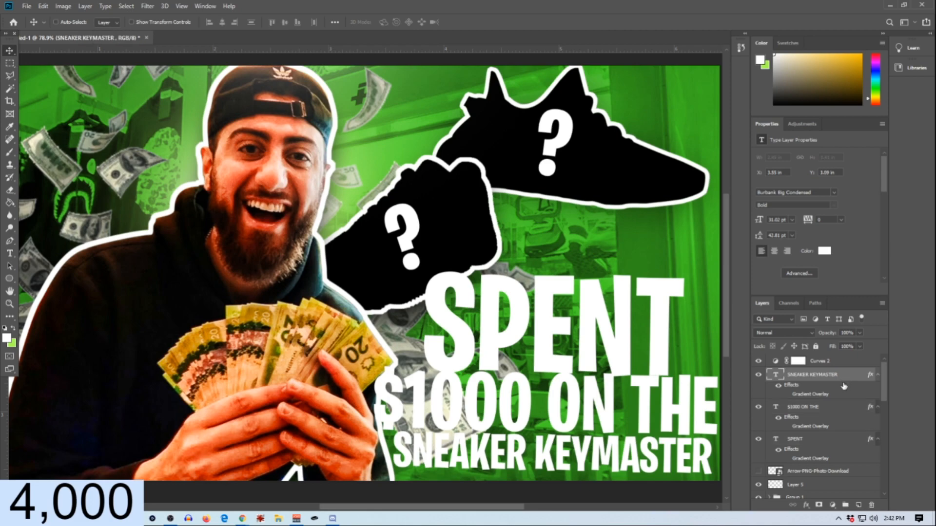
pyautogui.keyDown('shift'); pyautogui.click(839, 446); pyautogui.keyUp('shift')
pyautogui.hotkey('ctrl', 'g')
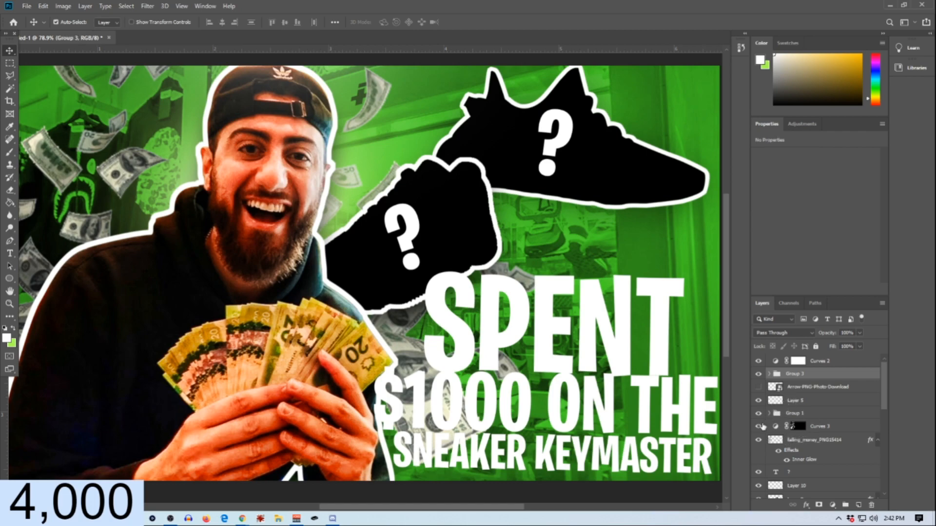
pyautogui.hotkey('ctrl', 'j')
pyautogui.moveTo(817, 375); pyautogui.dragTo(826, 393)
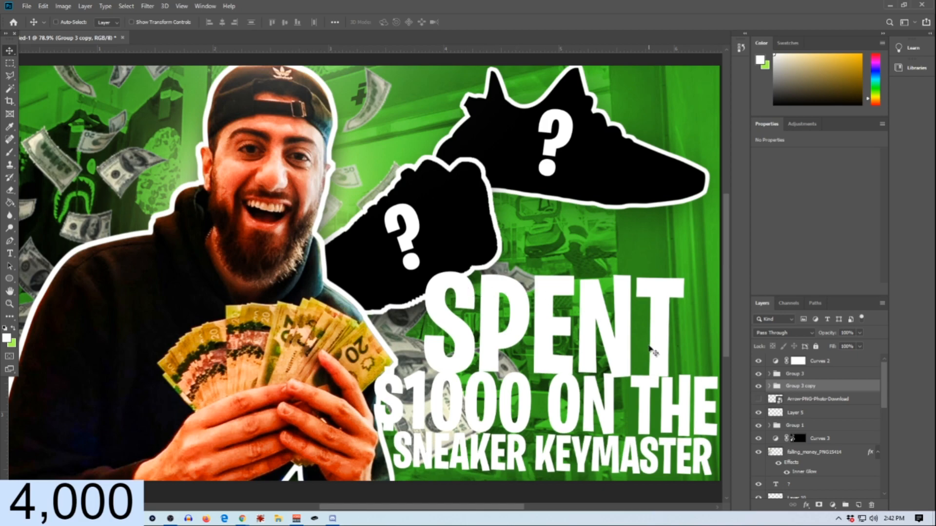
# Step: Give the lower title group copy a black color overlay at reduced opacity so it forms an offset shadow
pyautogui.doubleClick(852, 389)
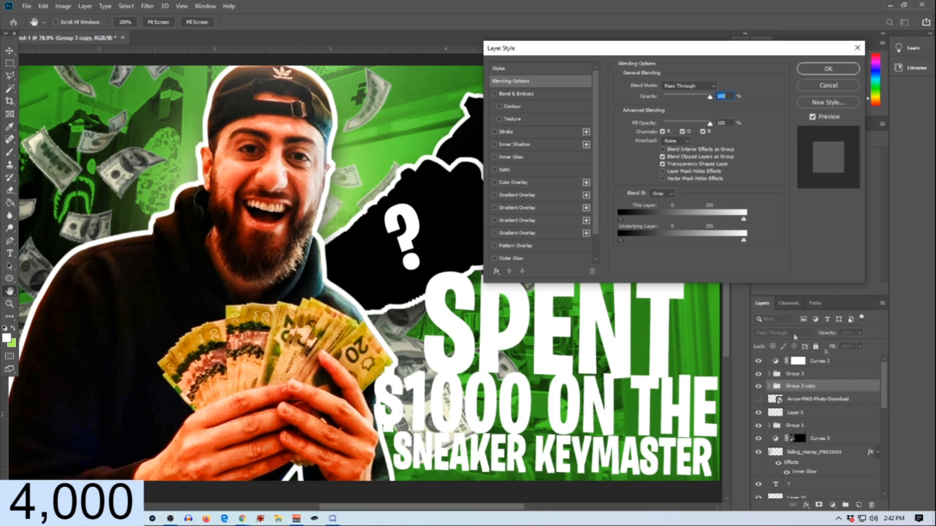
pyautogui.click(495, 182)
pyautogui.click(515, 187)
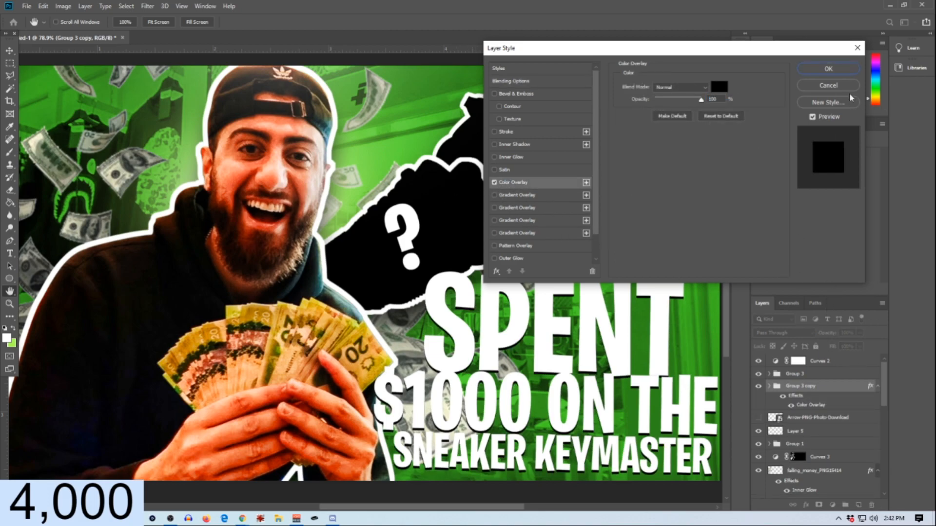
pyautogui.moveTo(697, 100); pyautogui.dragTo(681, 103)
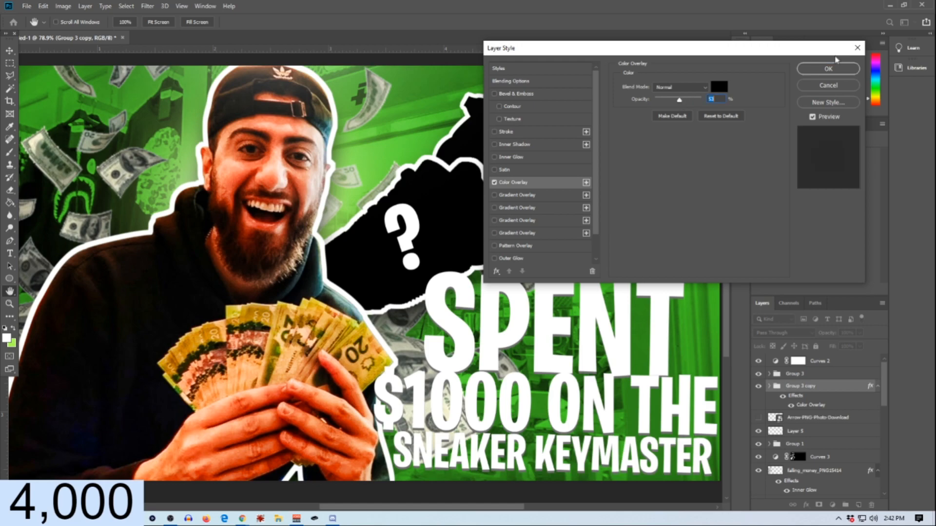
pyautogui.click(830, 68)
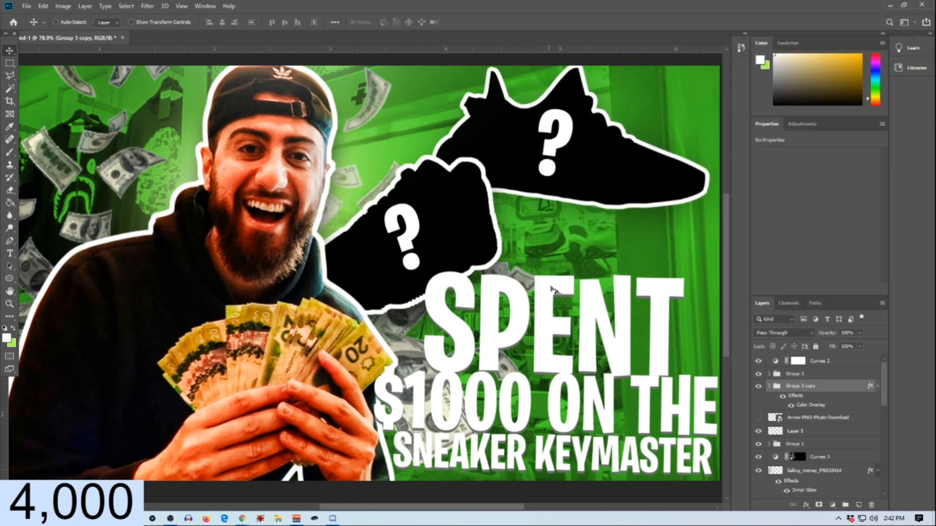
# Step: Lower the title copy's color overlay opacity further to a light grey and add a drop shadow
pyautogui.doubleClick(849, 390)
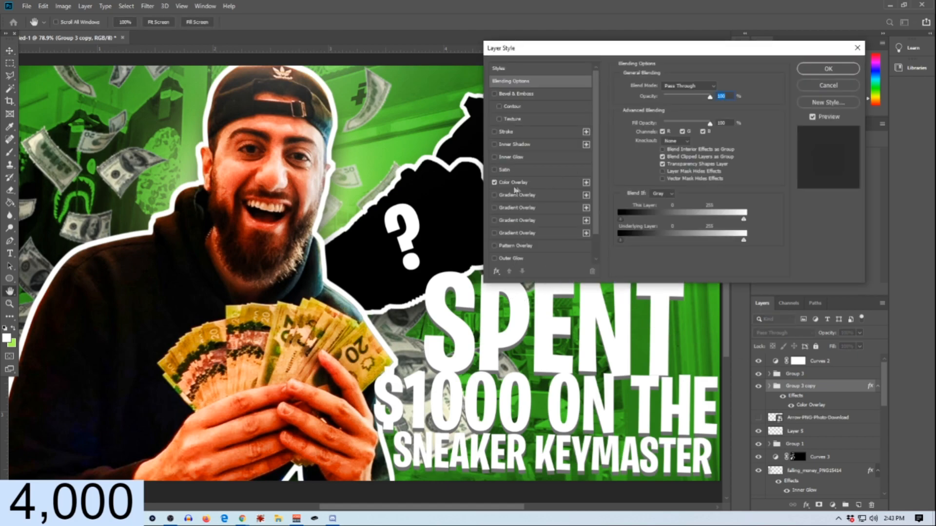
pyautogui.click(515, 183)
pyautogui.moveTo(689, 101); pyautogui.dragTo(670, 100)
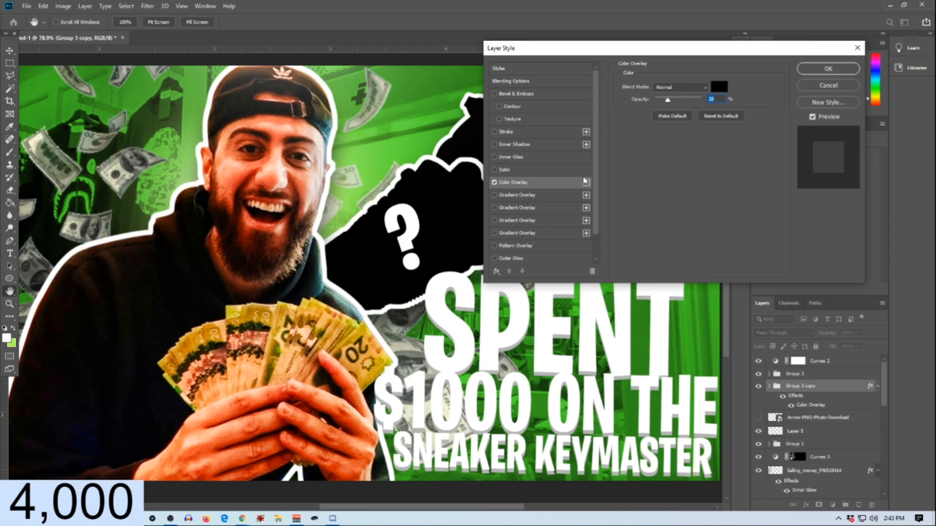
pyautogui.scroll(-2, 600, 219)
pyautogui.click(502, 262)
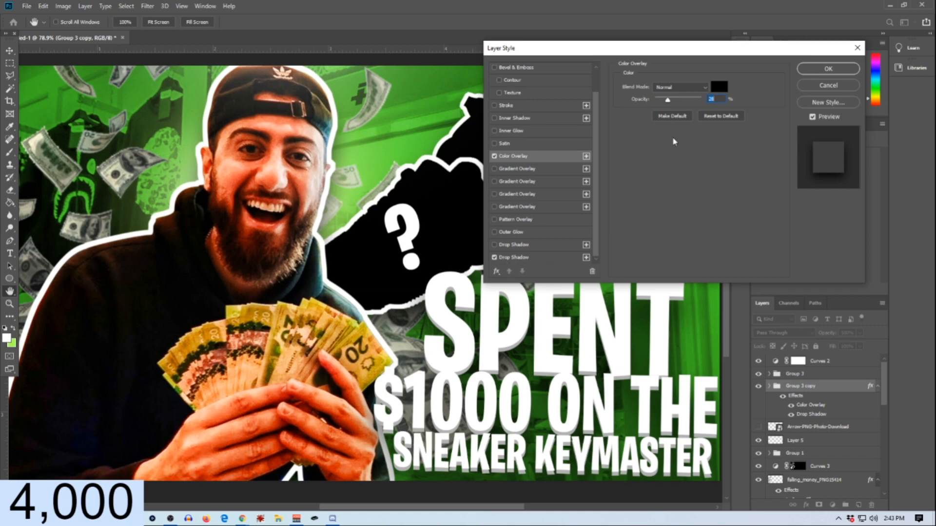
pyautogui.moveTo(668, 100); pyautogui.dragTo(662, 100)
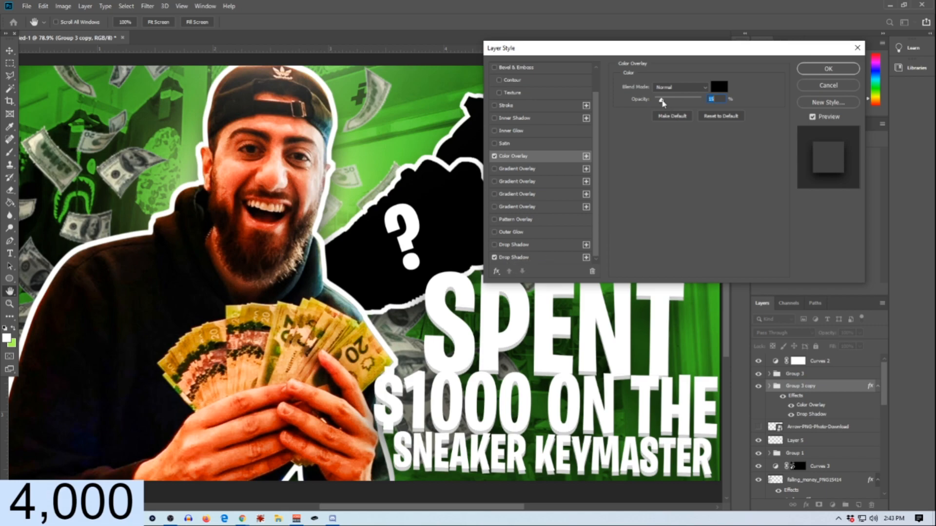
pyautogui.click(808, 72)
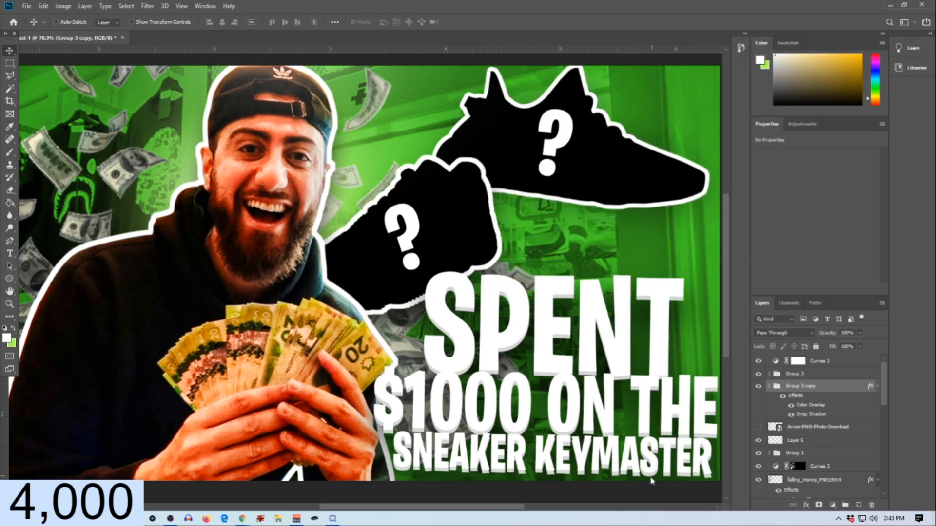
pyautogui.scroll(-4, 432, 365)
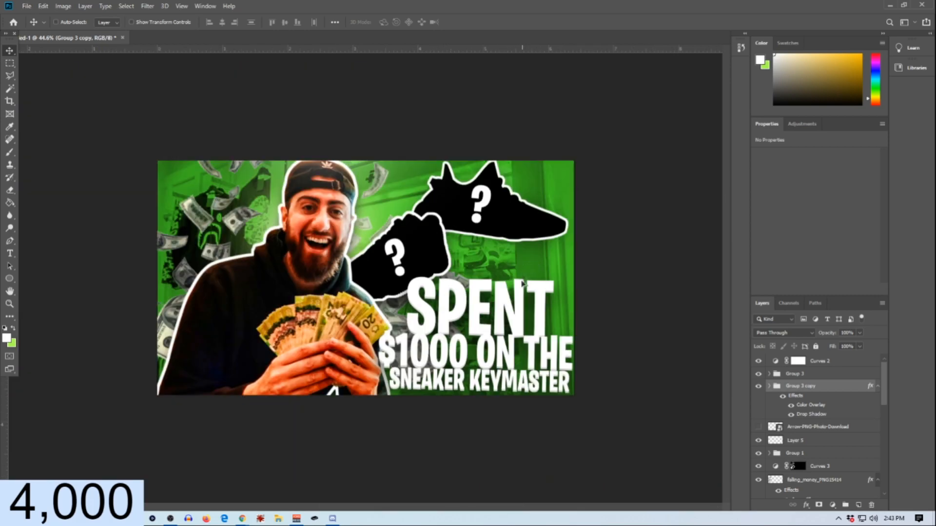
pyautogui.scroll(5, 432, 366)
pyautogui.scroll(-5, 431, 366)
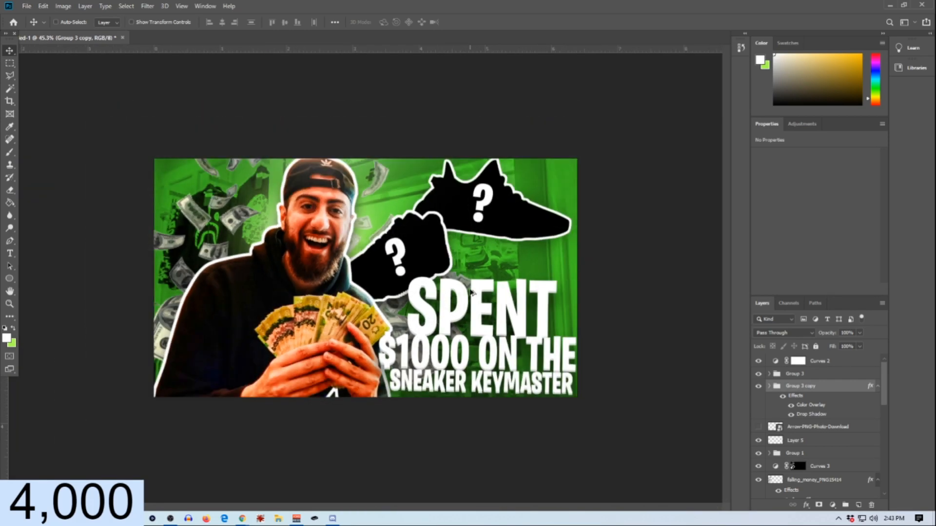
pyautogui.scroll(-2, 466, 314)
pyautogui.scroll(3, 463, 317)
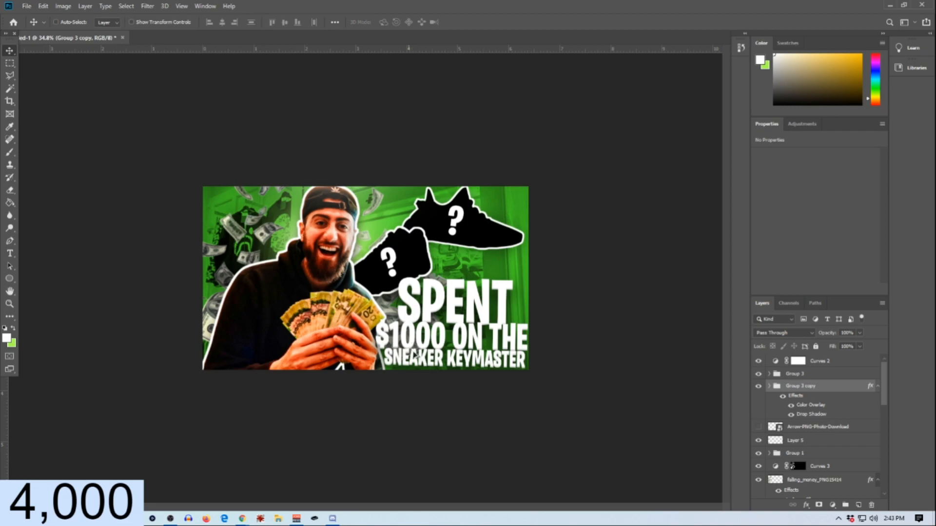
pyautogui.scroll(-2, 591, 283)
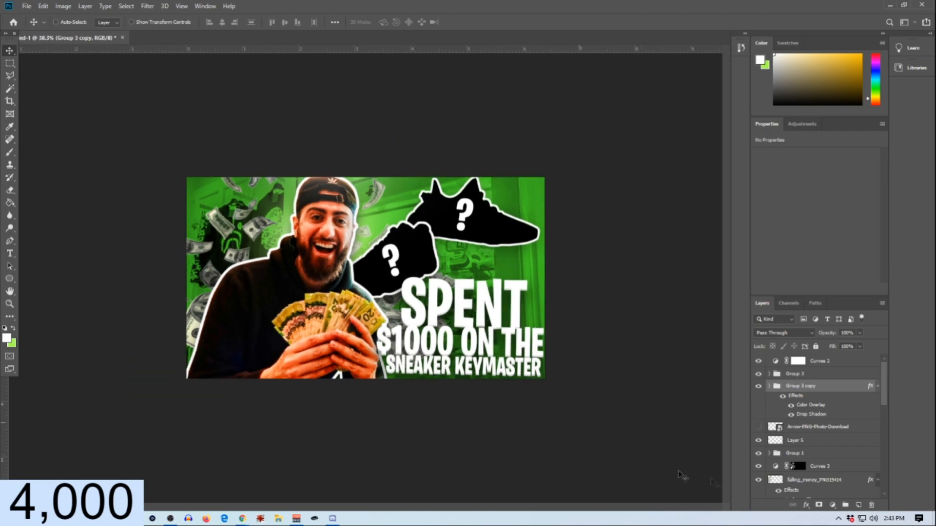
pyautogui.scroll(-1, 792, 447)
pyautogui.scroll(-5, 792, 446)
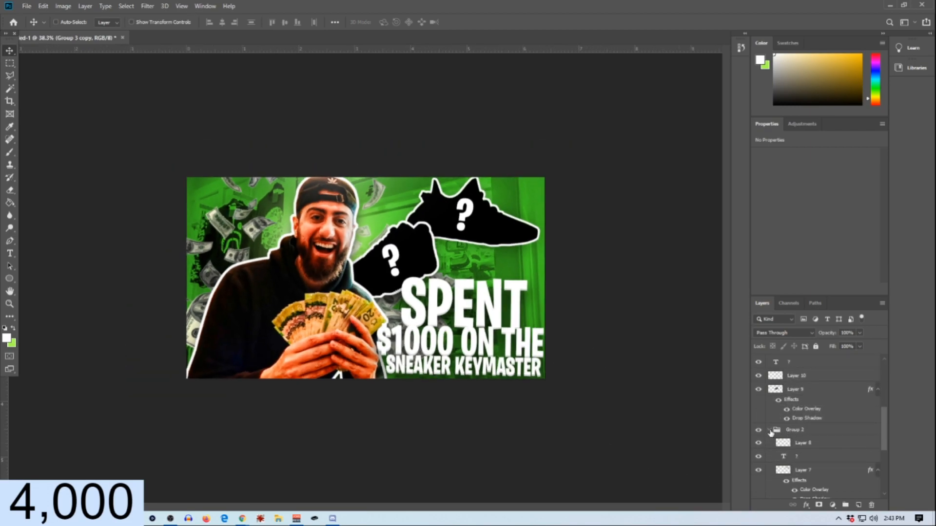
pyautogui.click(758, 432)
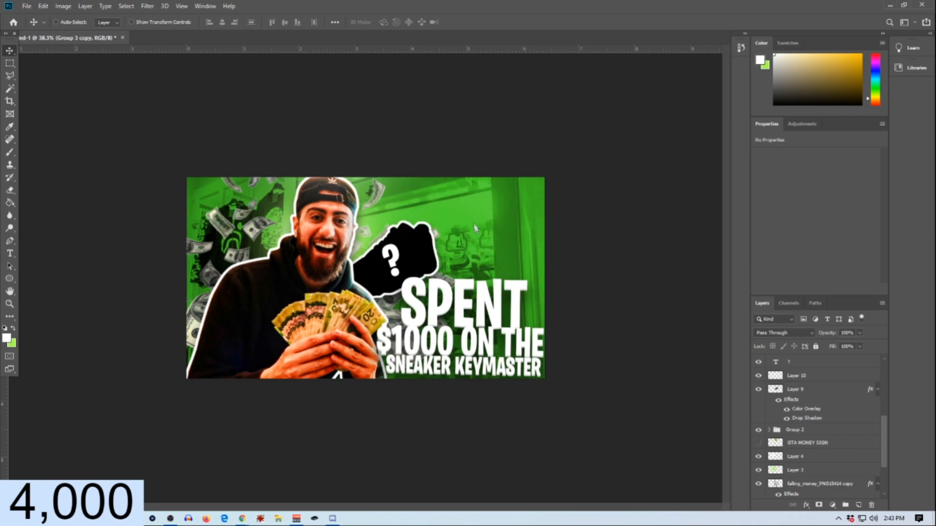
pyautogui.moveTo(485, 224); pyautogui.dragTo(493, 231)
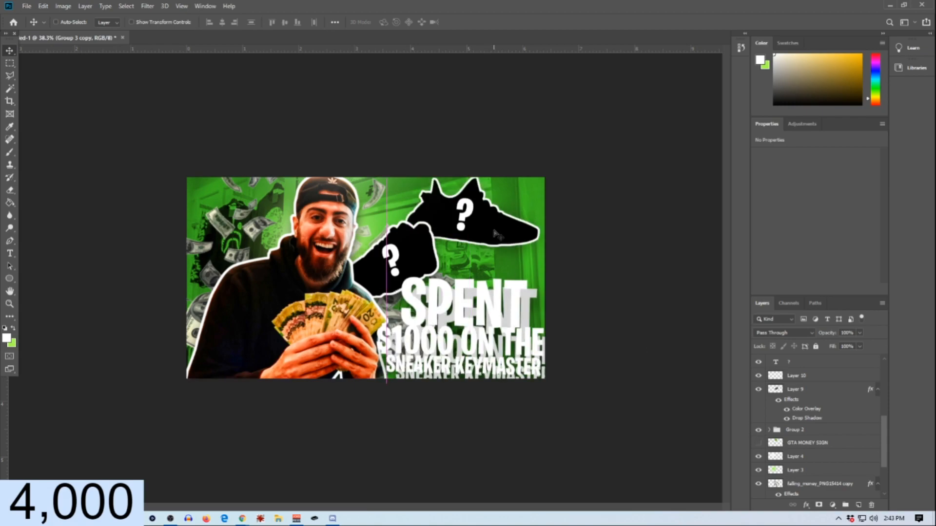
pyautogui.hotkey('ctrl', 'z')
# Step: Scale the right sneaker silhouette group up to about 107% and move it slightly down within the thumbnail's upper-right corner
pyautogui.scroll(-2, 819, 402)
pyautogui.scroll(-2, 805, 410)
pyautogui.click(814, 449)
pyautogui.click(758, 445)
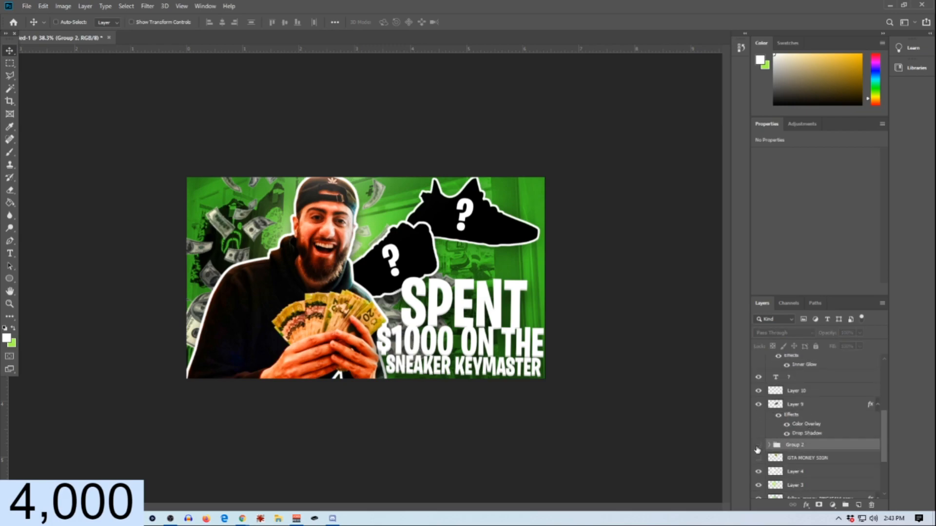
pyautogui.hotkey('ctrl', 't')
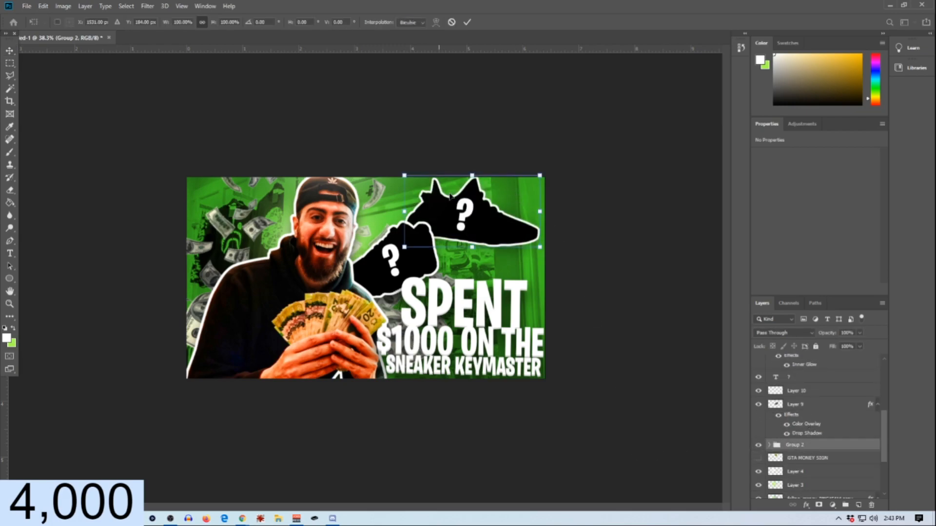
pyautogui.moveTo(397, 171); pyautogui.dragTo(391, 166)
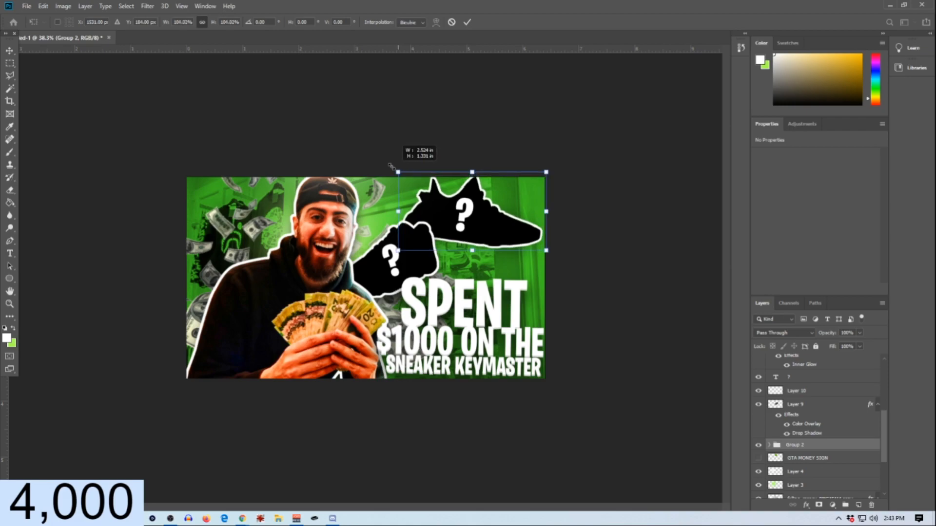
pyautogui.moveTo(478, 189); pyautogui.dragTo(480, 197)
pyautogui.moveTo(398, 180); pyautogui.dragTo(401, 182)
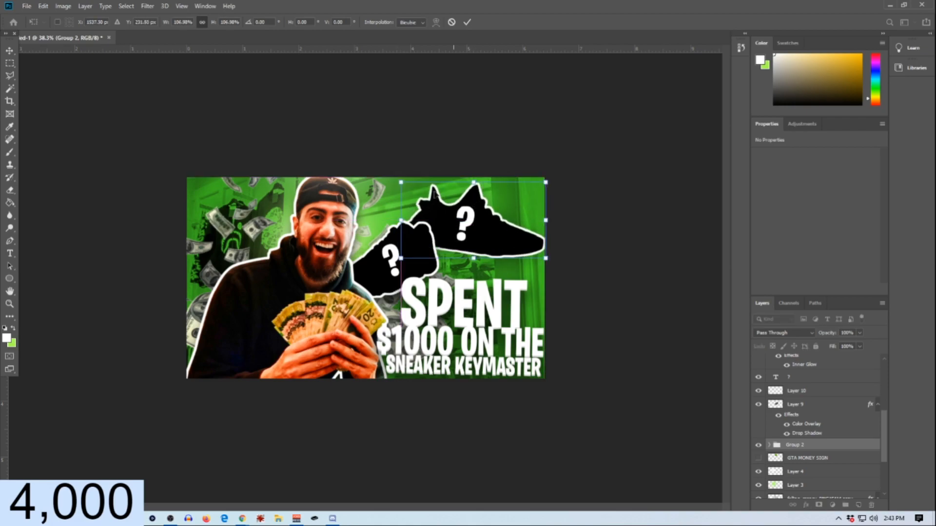
pyautogui.click(467, 22)
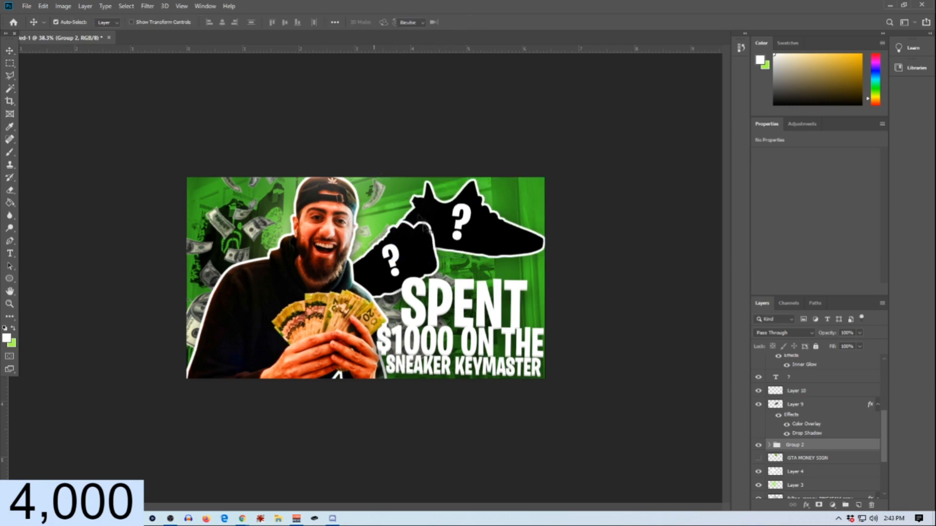
# Step: Enlarge the right sneaker group by another 8% or so and nudge its position in the upper-right corner
pyautogui.hotkey('ctrl', 't')
pyautogui.moveTo(393, 178); pyautogui.dragTo(388, 175)
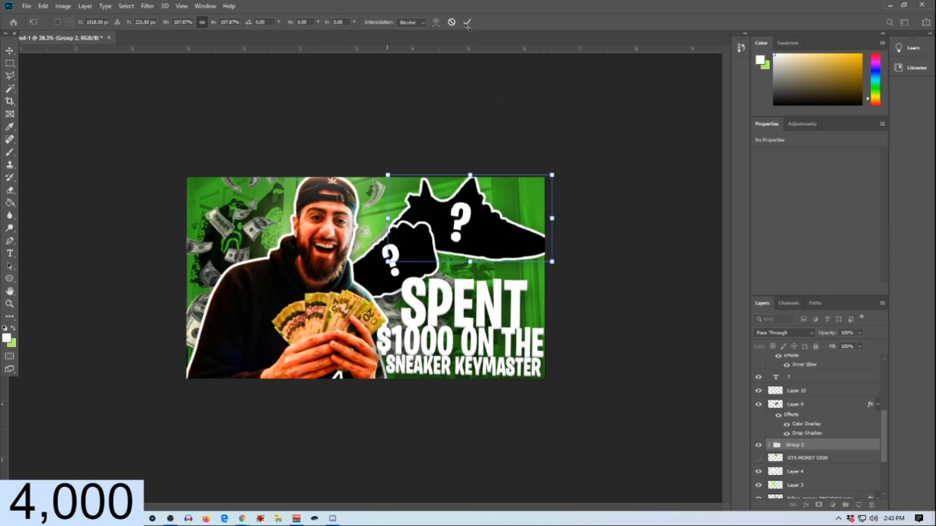
pyautogui.press('Return')
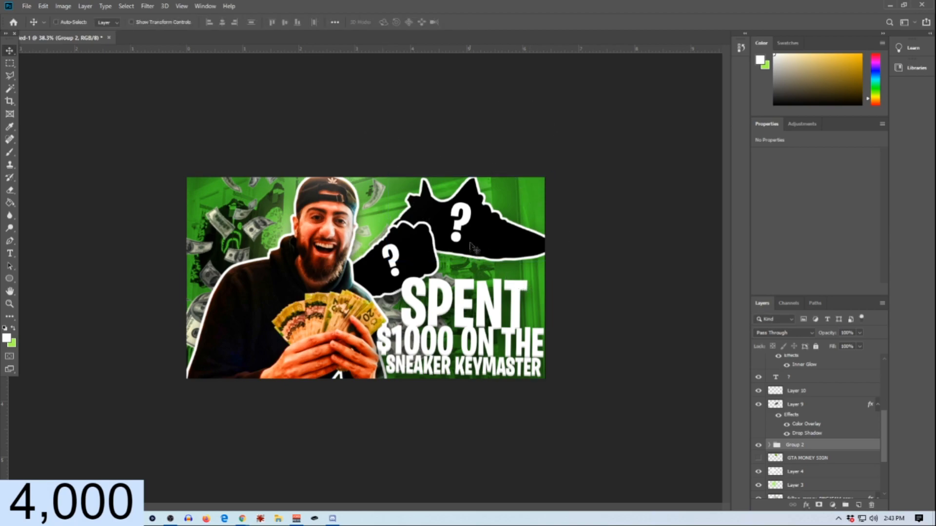
pyautogui.moveTo(513, 244); pyautogui.dragTo(521, 258)
pyautogui.moveTo(500, 215)
pyautogui.mouseDown()
pyautogui.moveTo(491, 189)
pyautogui.moveTo(505, 233)
pyautogui.moveTo(497, 229)
pyautogui.mouseUp()
pyautogui.scroll(-5, 439, 200)
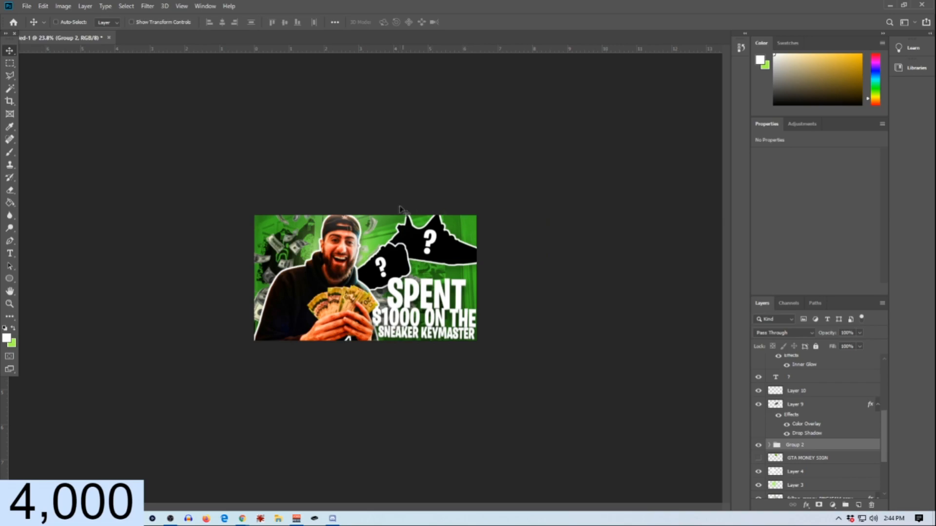
pyautogui.scroll(5, 390, 212)
pyautogui.scroll(4, 386, 215)
pyautogui.scroll(-3, 358, 238)
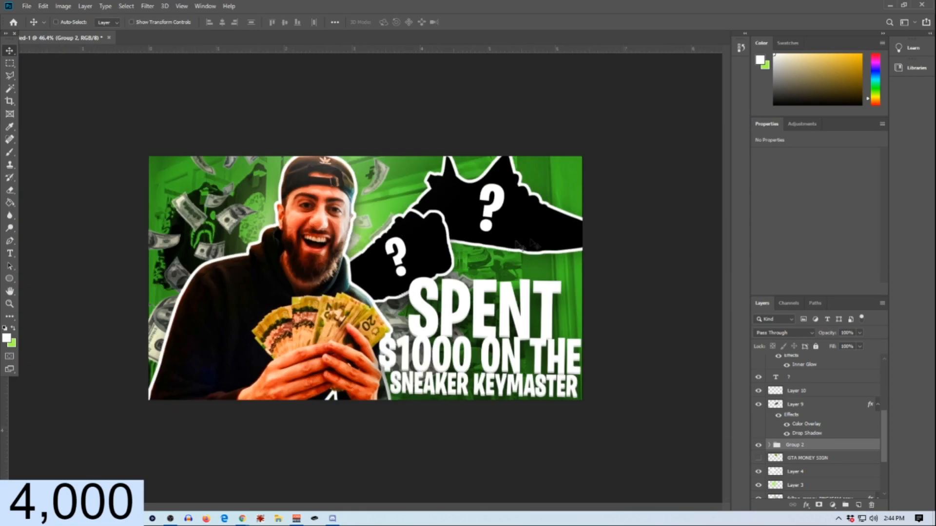
pyautogui.scroll(-3, 810, 474)
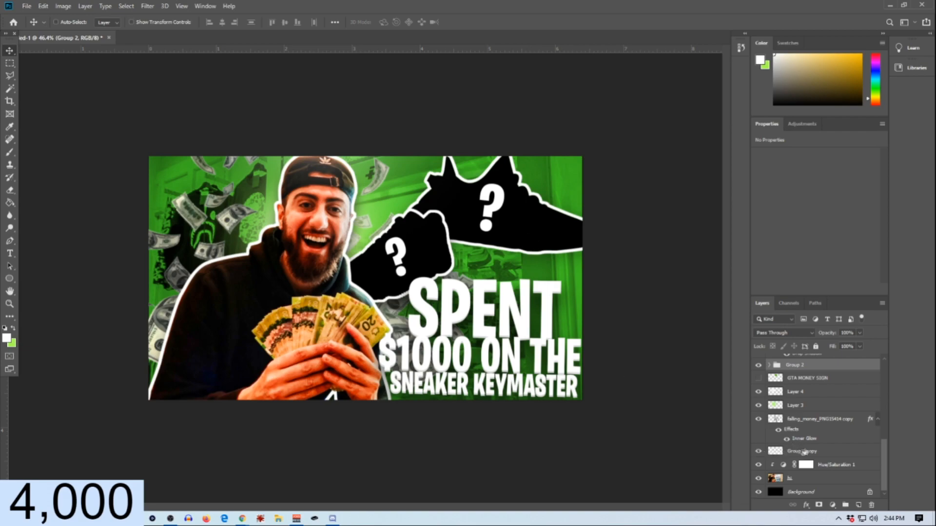
pyautogui.moveTo(475, 235); pyautogui.dragTo(480, 242)
pyautogui.hotkey('ctrl', 'z')
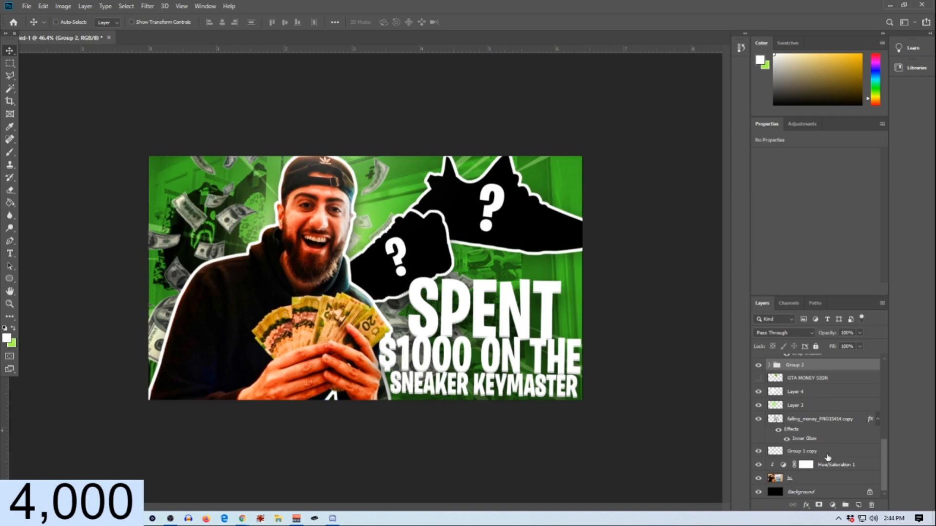
# Step: Shift the soft-light ray layer, Group 1 copy, slightly down and right and duplicate it twice to intensify the background rays
pyautogui.click(828, 457)
pyautogui.moveTo(440, 236); pyautogui.dragTo(454, 260)
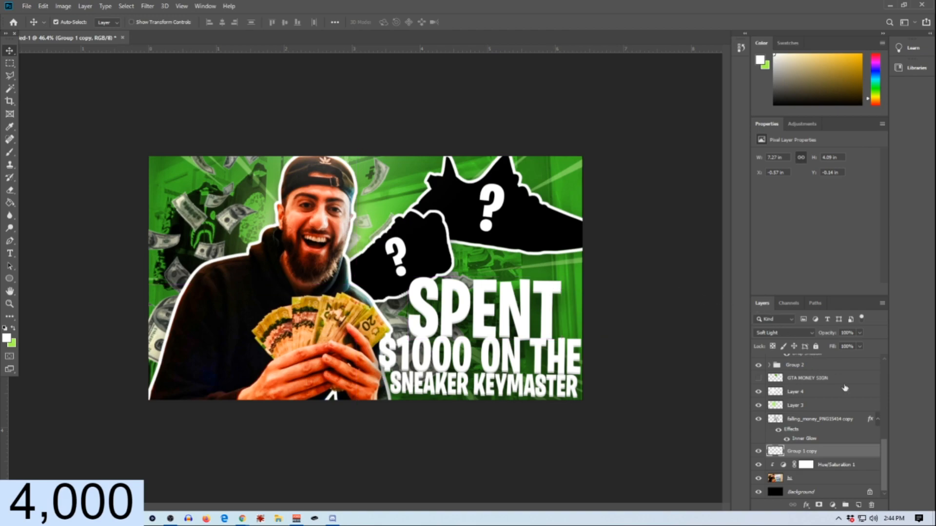
pyautogui.hotkey('ctrl', 'j')
pyautogui.hotkey('ctrl', 'j')
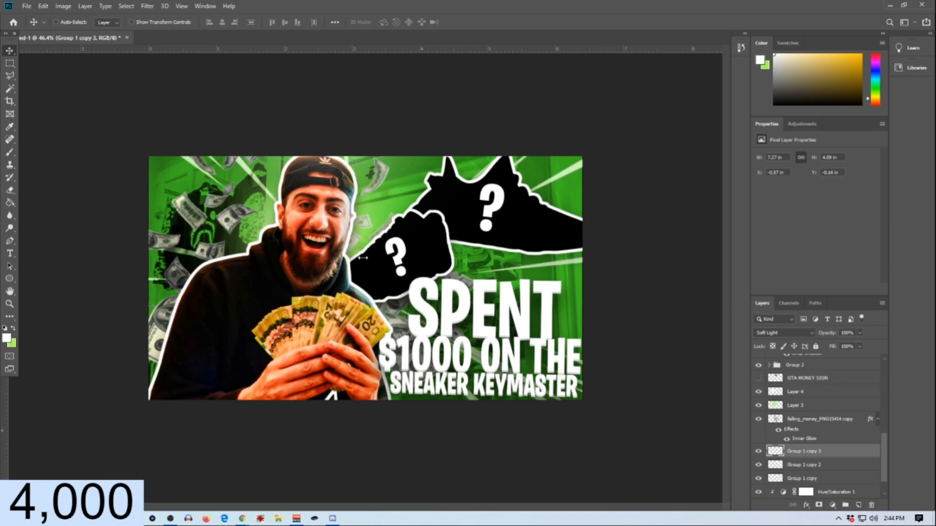
pyautogui.scroll(-5, 350, 259)
pyautogui.scroll(11, 300, 238)
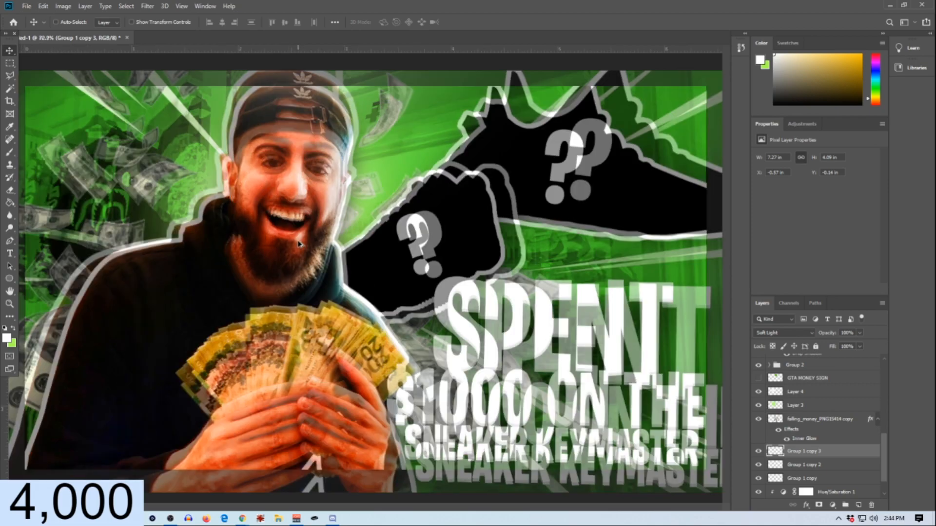
pyautogui.scroll(-6, 302, 235)
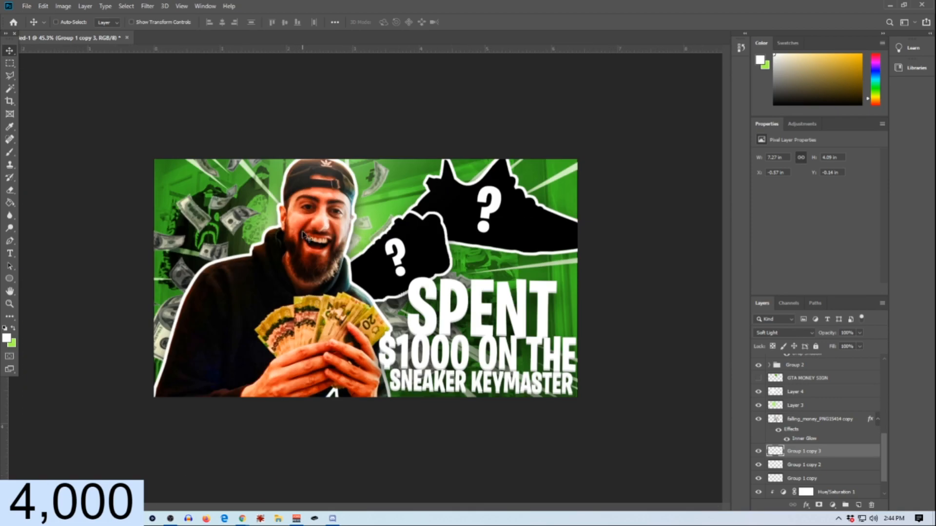
pyautogui.scroll(3, 794, 439)
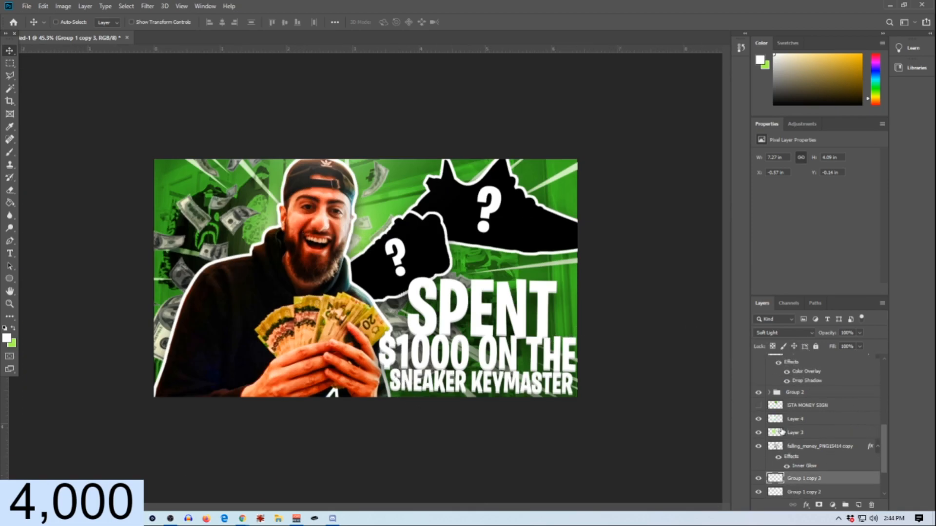
# Step: Group the left sneaker silhouette, Layer 10 and its question mark, and toggle the group's visibility to check its contents
pyautogui.click(815, 403)
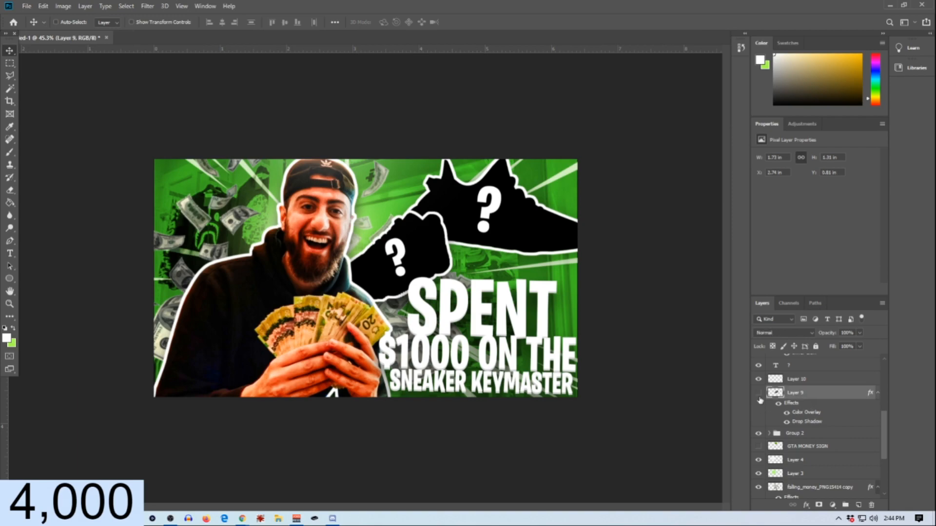
pyautogui.click(758, 393)
pyautogui.click(758, 393)
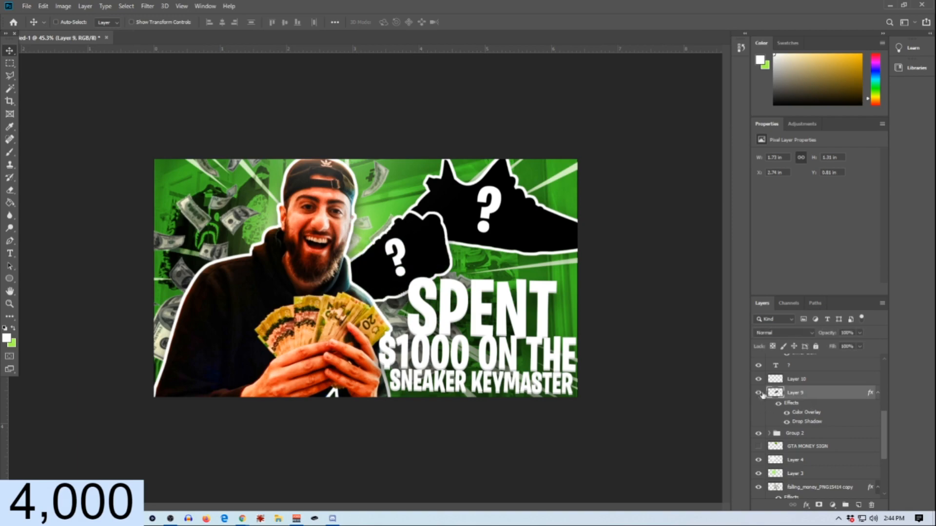
pyautogui.scroll(1, 802, 405)
pyautogui.keyDown('shift'); pyautogui.click(810, 411); pyautogui.keyUp('shift')
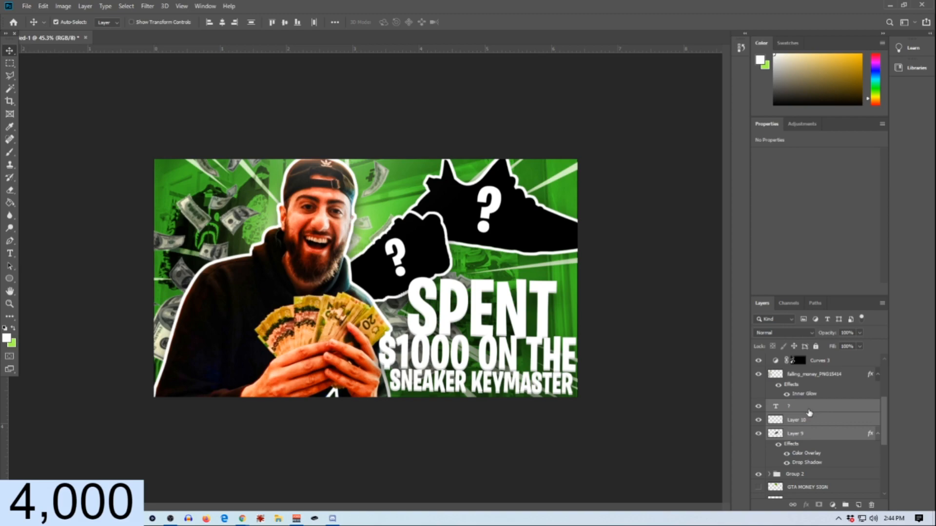
pyautogui.hotkey('ctrl', 'g')
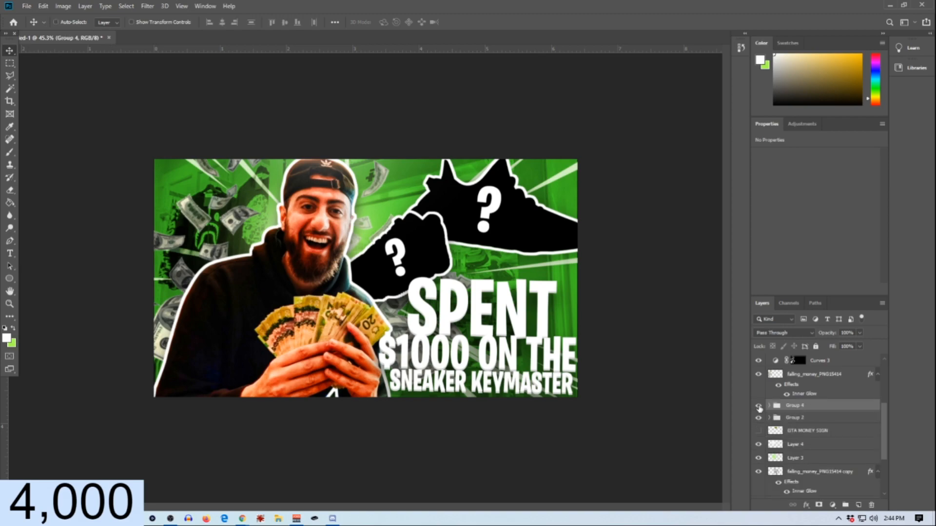
pyautogui.click(758, 407)
pyautogui.click(759, 406)
pyautogui.scroll(-3, 833, 387)
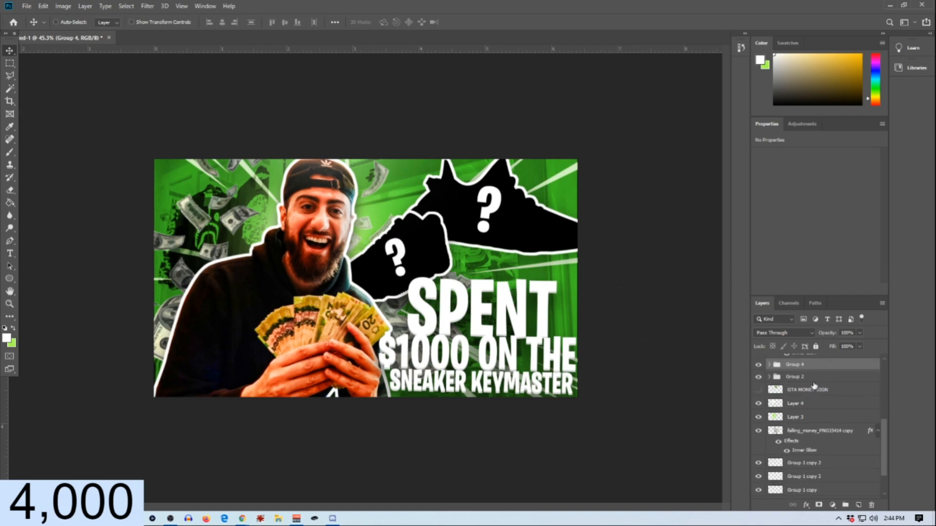
pyautogui.click(759, 366)
pyautogui.click(759, 365)
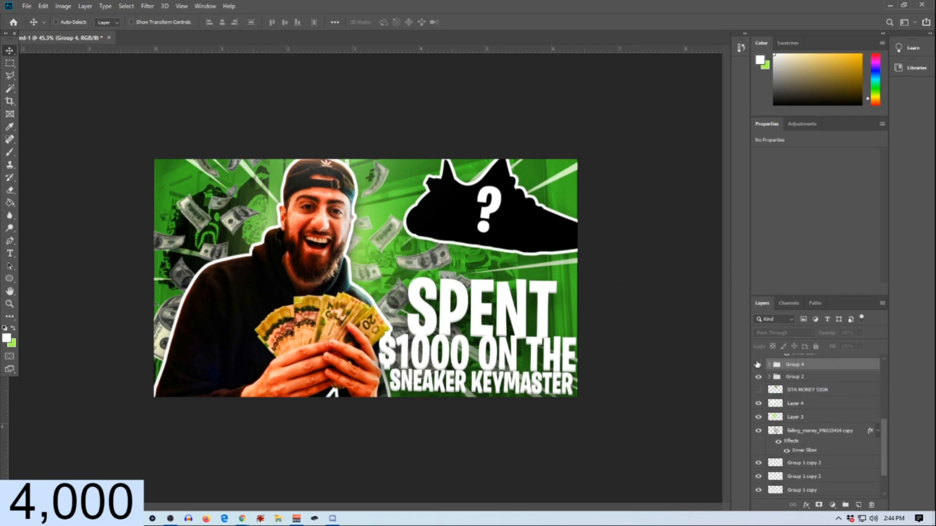
# Step: Rotate the right sneaker group about 8 degrees clockwise, shrink it slightly and reposition it inside the thumbnail's right edge
pyautogui.click(819, 380)
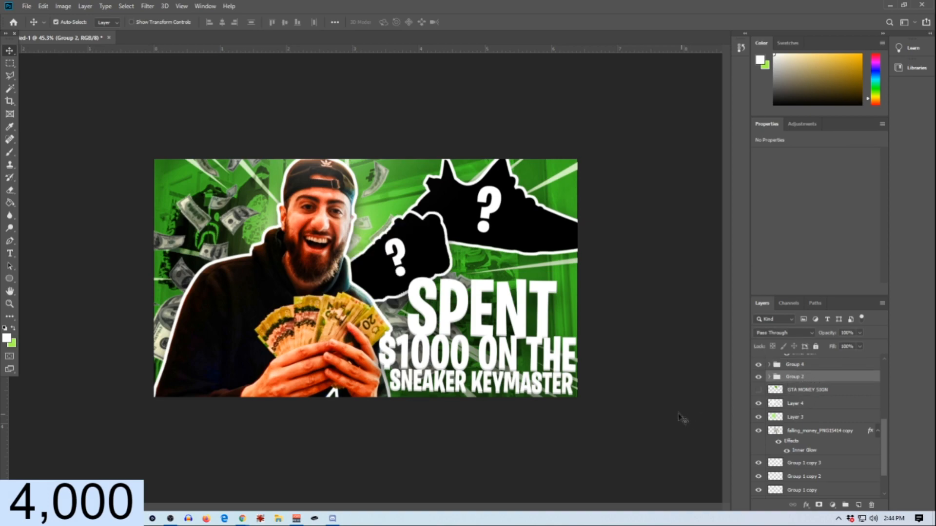
pyautogui.hotkey('ctrl', 't')
pyautogui.moveTo(585, 121); pyautogui.dragTo(595, 132)
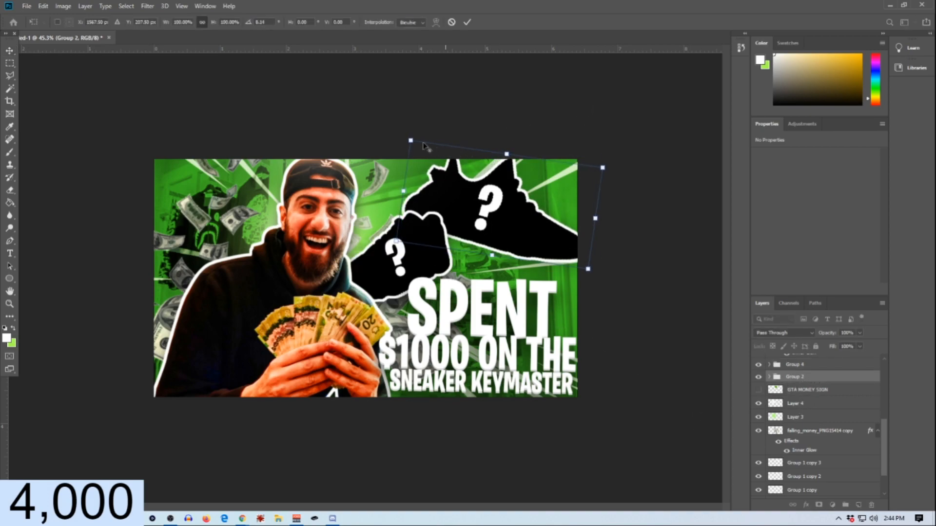
pyautogui.moveTo(413, 138); pyautogui.dragTo(422, 149)
pyautogui.moveTo(474, 188); pyautogui.dragTo(476, 193)
pyautogui.moveTo(424, 154); pyautogui.dragTo(422, 151)
pyautogui.click(468, 22)
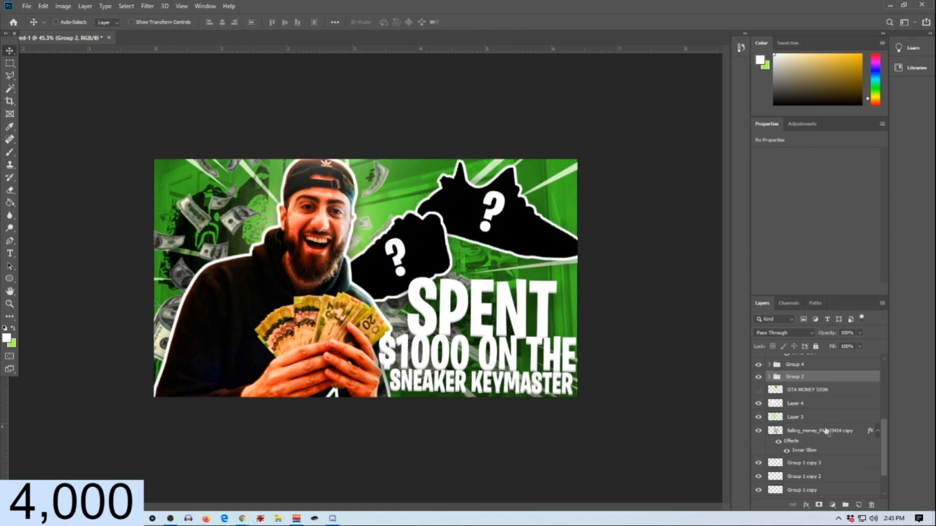
# Step: Scale the left sneaker group to about 115%, tilt it about 1.6 degrees counterclockwise and shift it up toward the right sneaker
pyautogui.scroll(1, 797, 364)
pyautogui.click(798, 364)
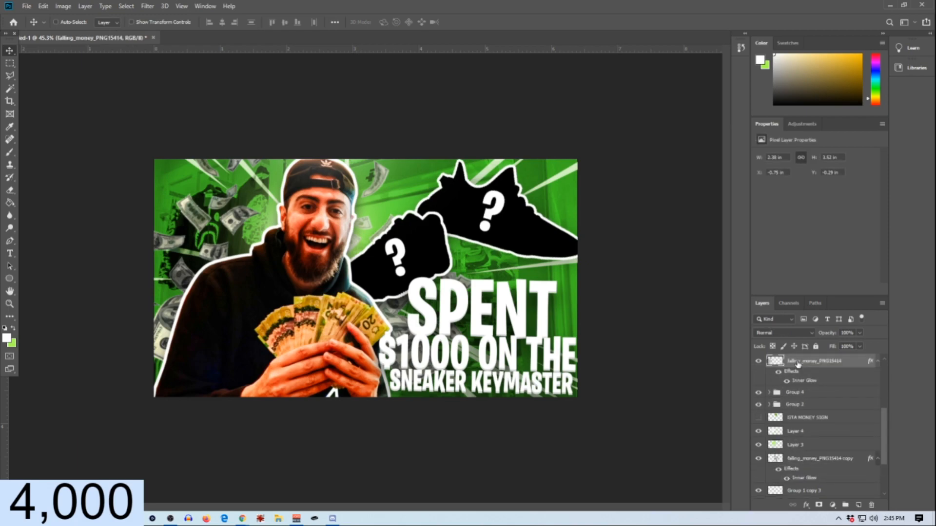
pyautogui.click(812, 397)
pyautogui.hotkey('ctrl', 't')
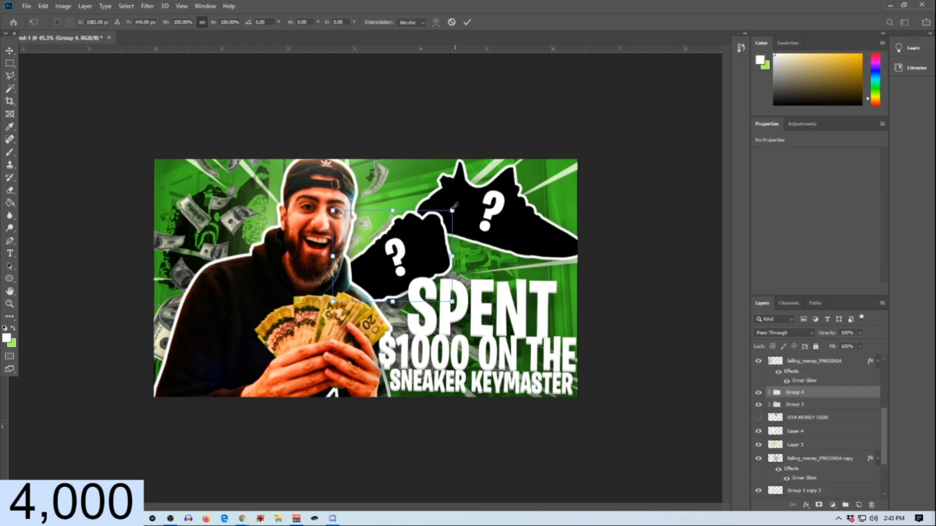
pyautogui.moveTo(452, 205)
pyautogui.mouseDown()
pyautogui.moveTo(461, 198)
pyautogui.moveTo(447, 206)
pyautogui.mouseUp()
pyautogui.scroll(-4, 482, 228)
pyautogui.scroll(8, 480, 244)
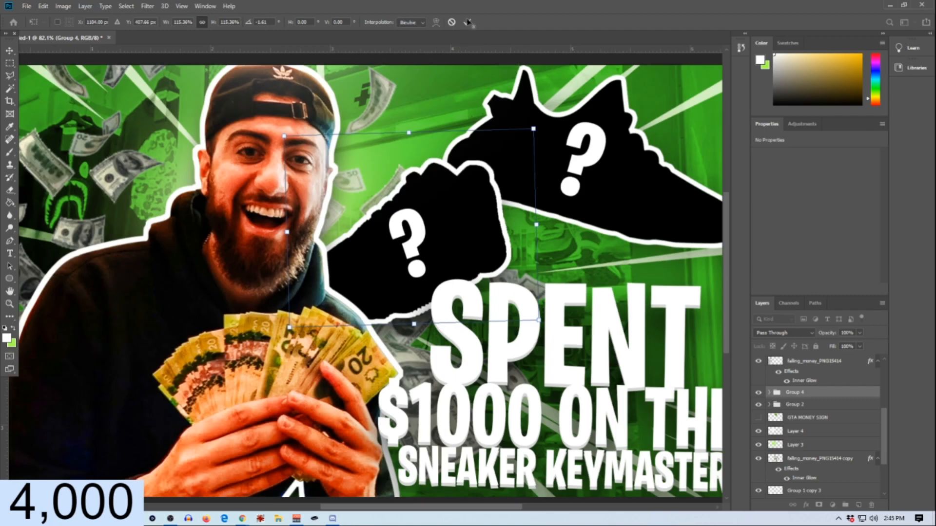
pyautogui.click(468, 22)
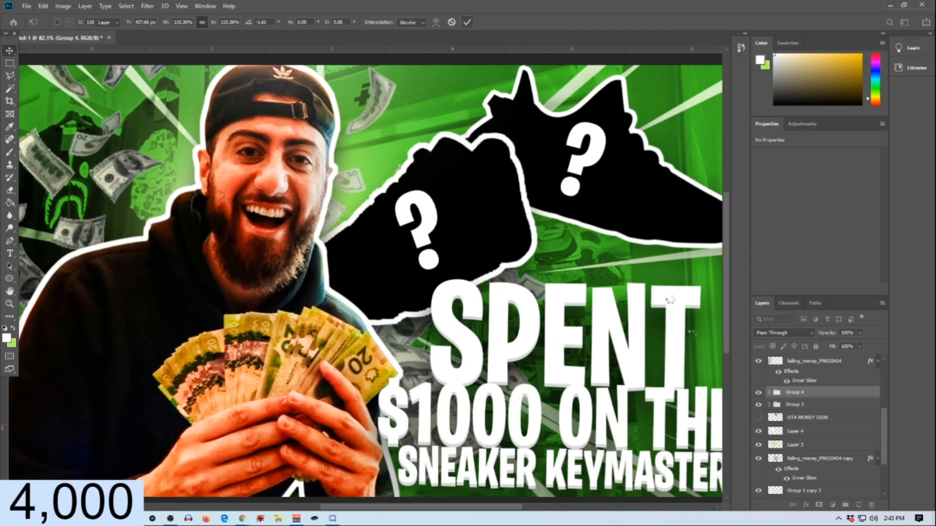
# Step: Scale the right sneaker group to about 104% and move it slightly left and down beside the left sneaker
pyautogui.click(823, 406)
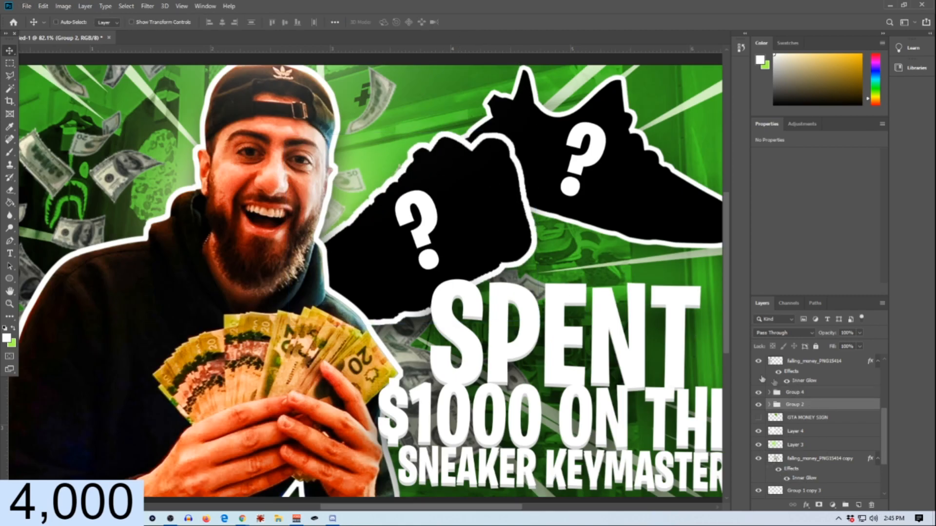
pyautogui.scroll(-4, 646, 377)
pyautogui.scroll(-3, 646, 378)
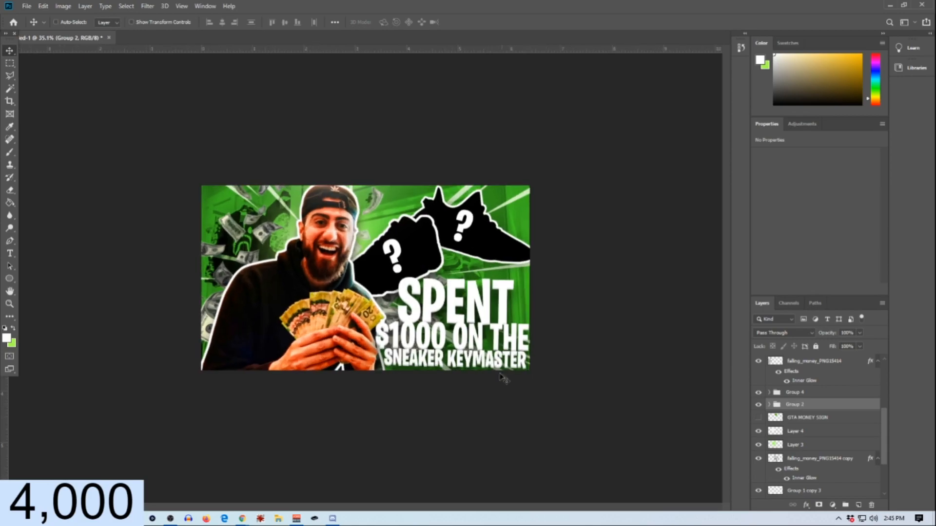
pyautogui.hotkey('ctrl', 't')
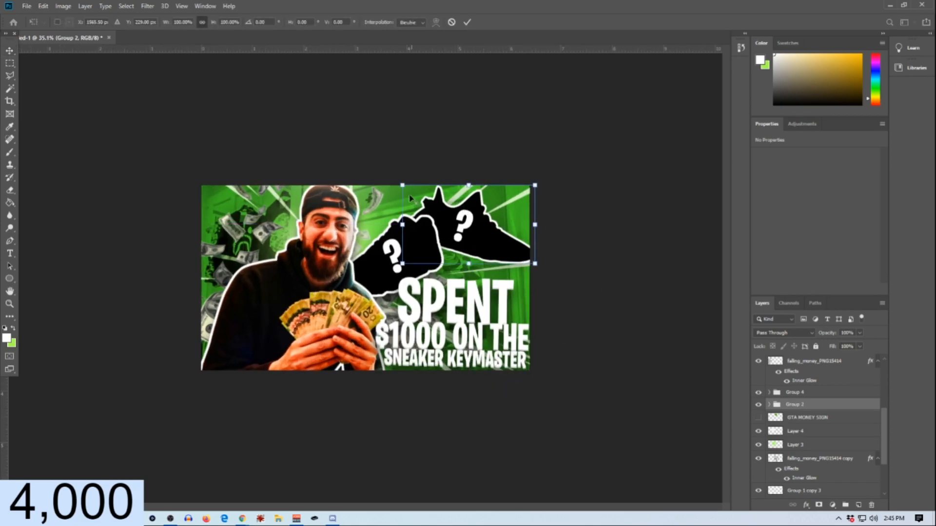
pyautogui.moveTo(404, 186); pyautogui.dragTo(398, 184)
pyautogui.moveTo(440, 215); pyautogui.dragTo(442, 220)
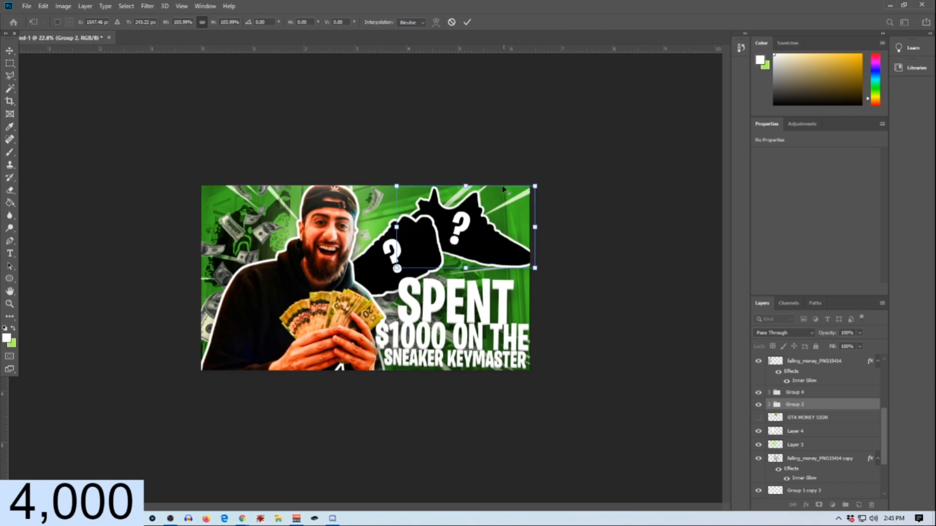
pyautogui.scroll(-2, 432, 88)
pyautogui.click(467, 22)
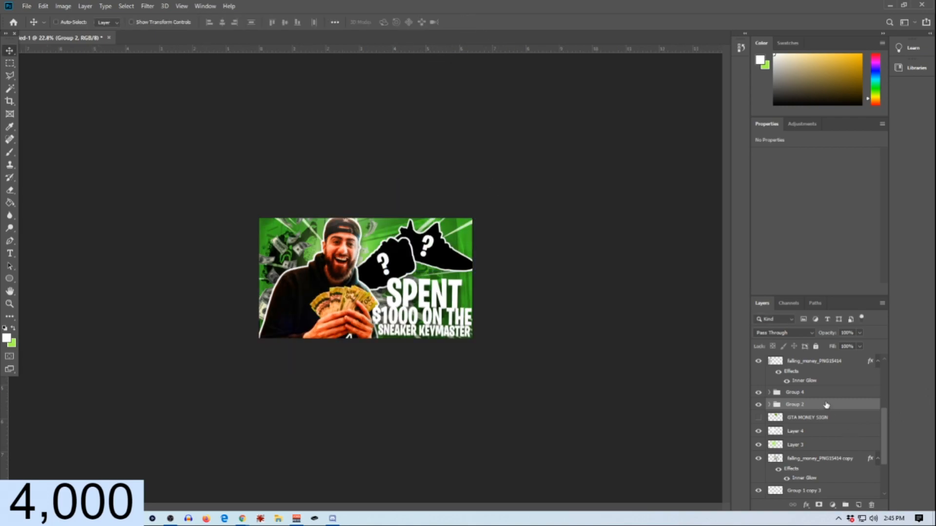
pyautogui.scroll(3, 851, 402)
pyautogui.scroll(-5, 841, 380)
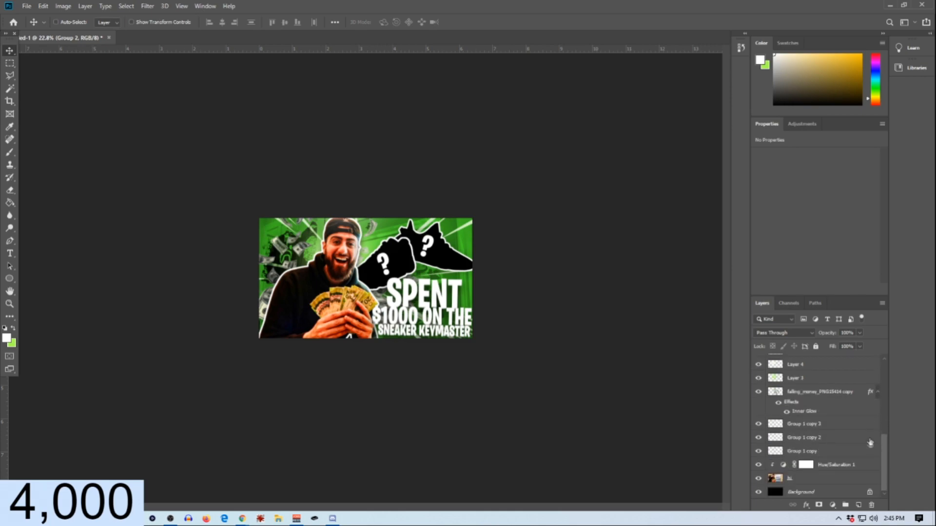
# Step: Unlock the Background layer and put all of the thumbnail's layers into a single group
pyautogui.click(871, 490)
pyautogui.scroll(5, 858, 438)
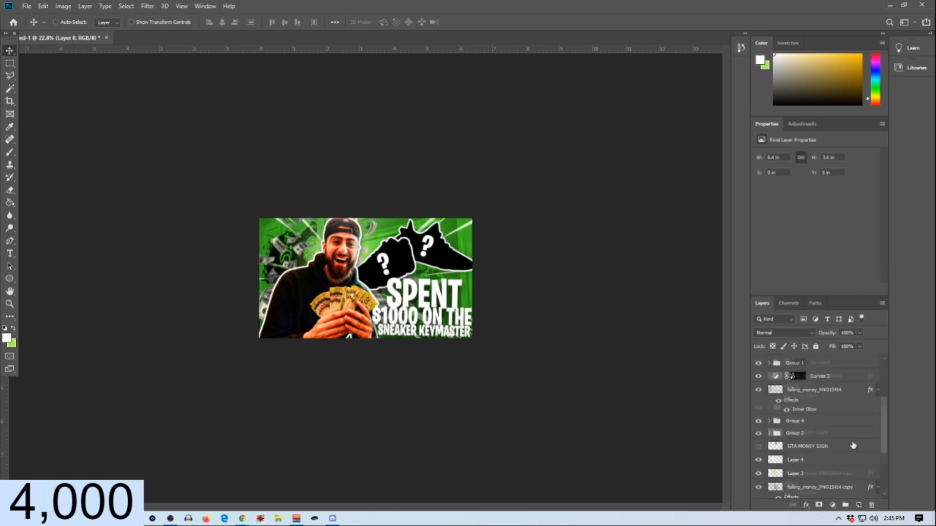
pyautogui.keyDown('shift'); pyautogui.click(841, 363); pyautogui.keyUp('shift')
pyautogui.hotkey('ctrl', 'g')
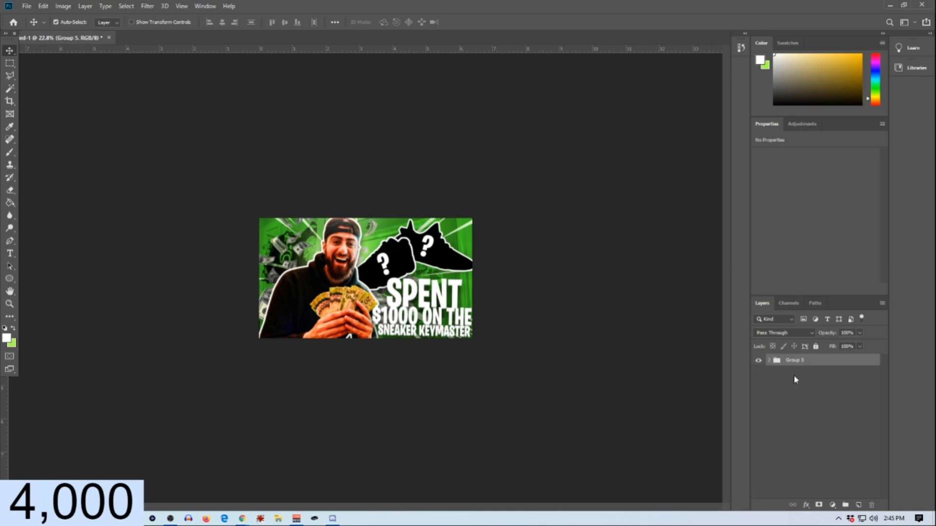
# Step: Duplicate the group holding all layers, merge the copy into one pixel layer, and duplicate that merged layer
pyautogui.hotkey('ctrl', 'j')
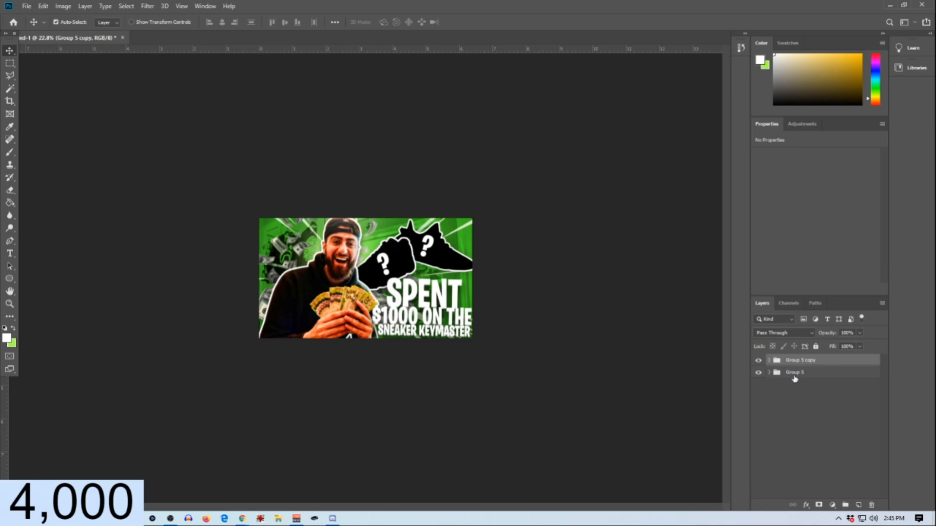
pyautogui.hotkey('ctrl', 'e')
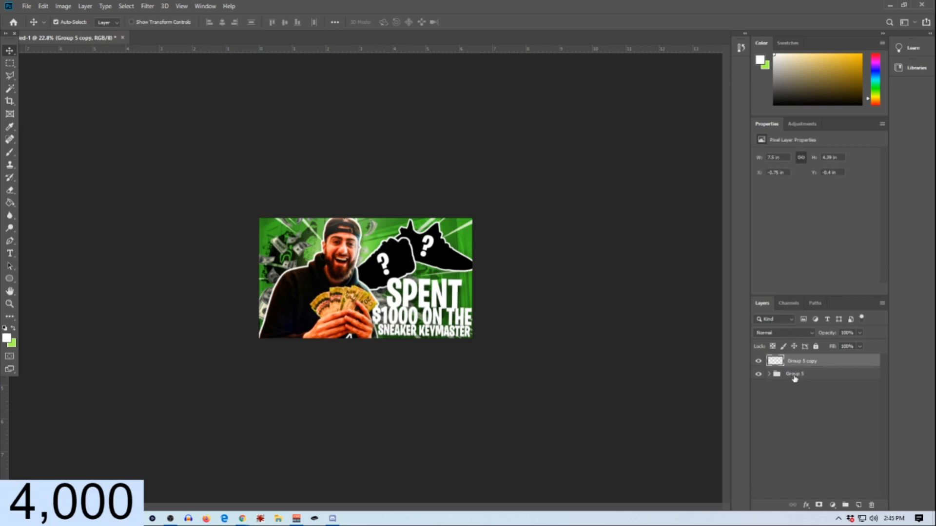
pyautogui.hotkey('ctrl', 'j')
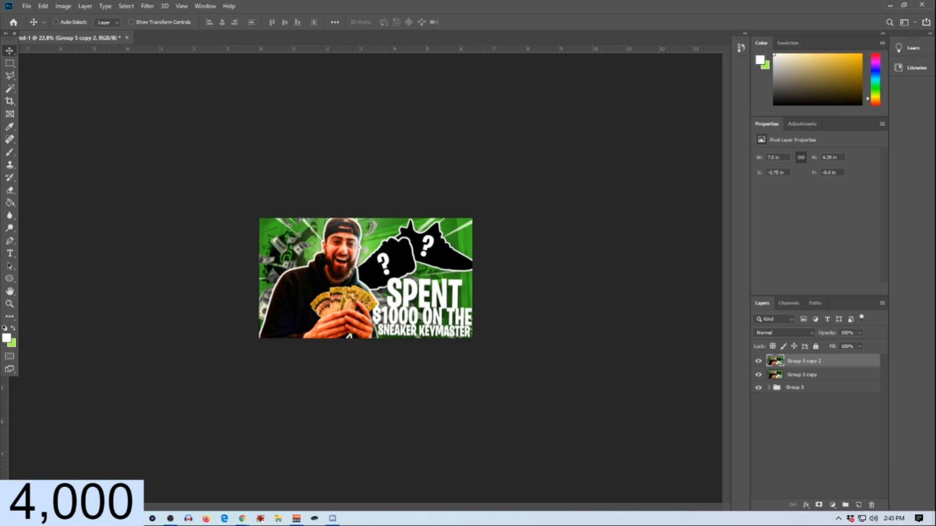
# Step: Open the Camera Raw Filter on the top merged copy, raise Clarity to about +19 and increase Texture slightly
pyautogui.click(147, 6)
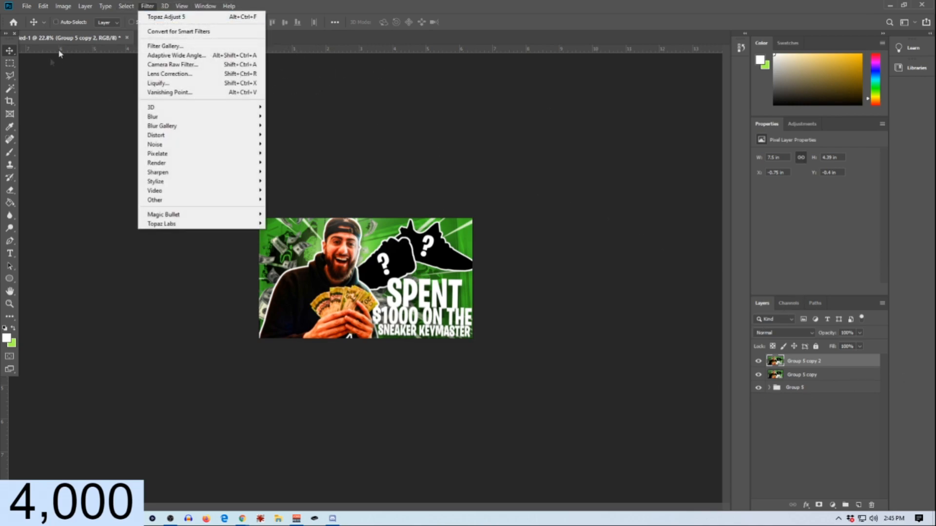
pyautogui.click(167, 65)
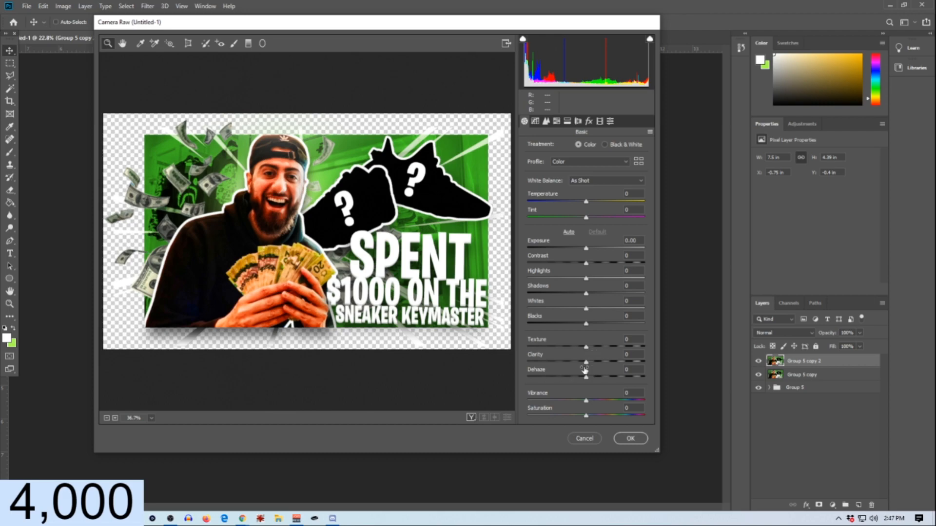
pyautogui.moveTo(587, 365); pyautogui.dragTo(600, 365)
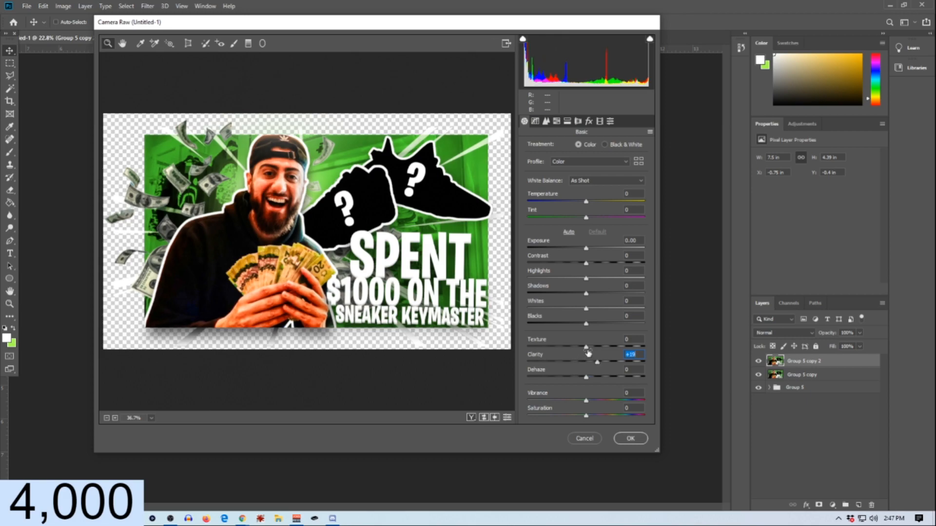
pyautogui.moveTo(599, 367); pyautogui.dragTo(600, 368)
pyautogui.moveTo(586, 348); pyautogui.dragTo(589, 348)
# Step: Add film grain with an amount of 12 in the Camera Raw effects and apply the filter to the merged copy
pyautogui.click(591, 122)
pyautogui.moveTo(528, 163); pyautogui.dragTo(542, 170)
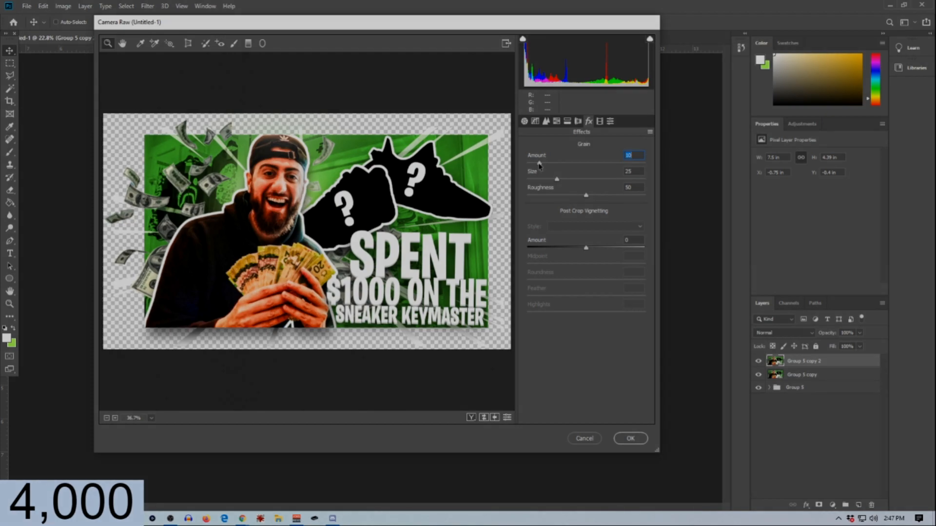
pyautogui.moveTo(538, 164); pyautogui.dragTo(543, 168)
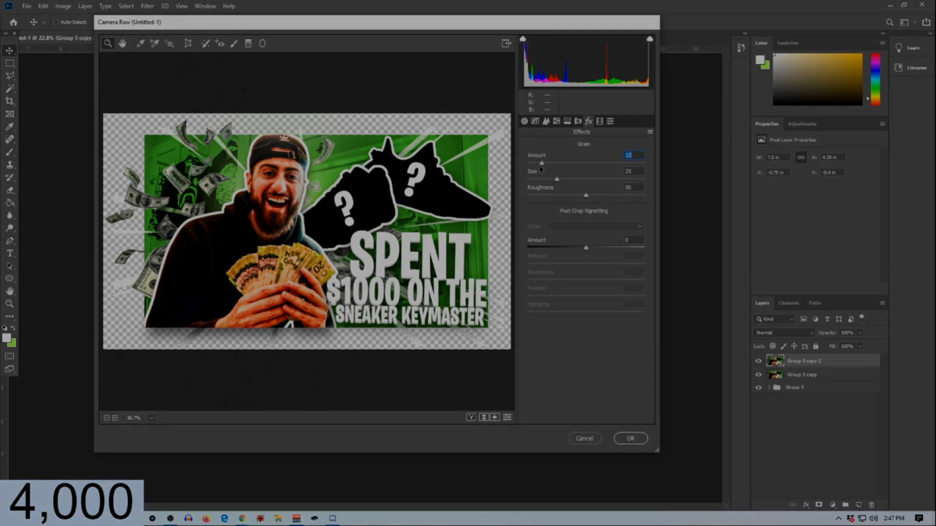
pyautogui.click(631, 439)
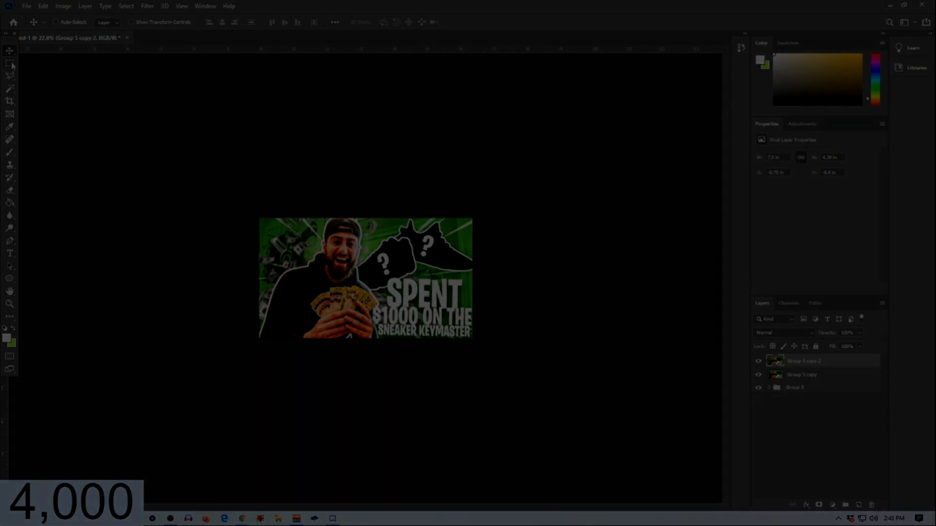
pyautogui.scroll(5, 476, 318)
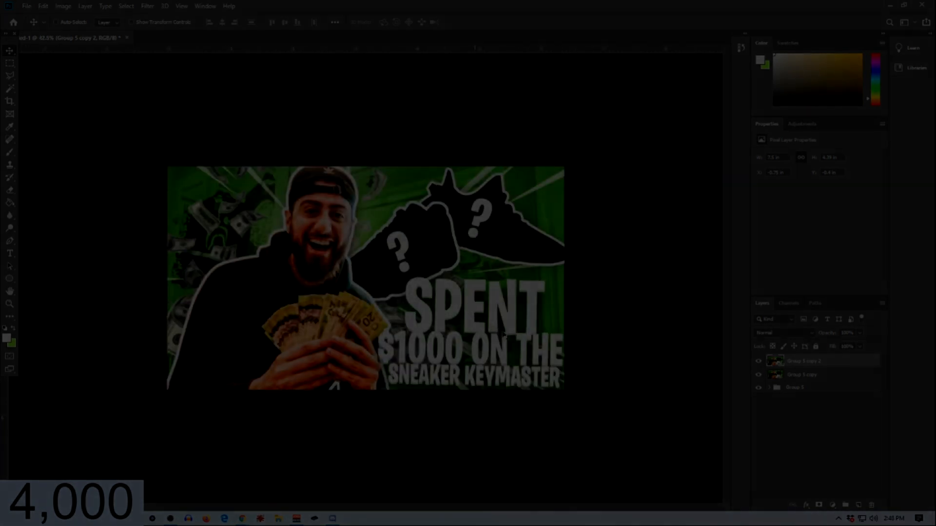
pyautogui.scroll(2, 490, 322)
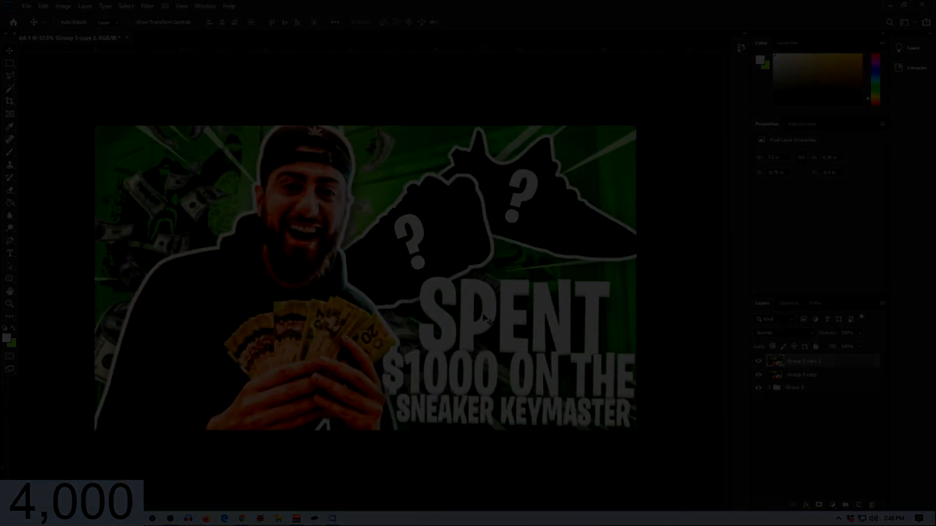